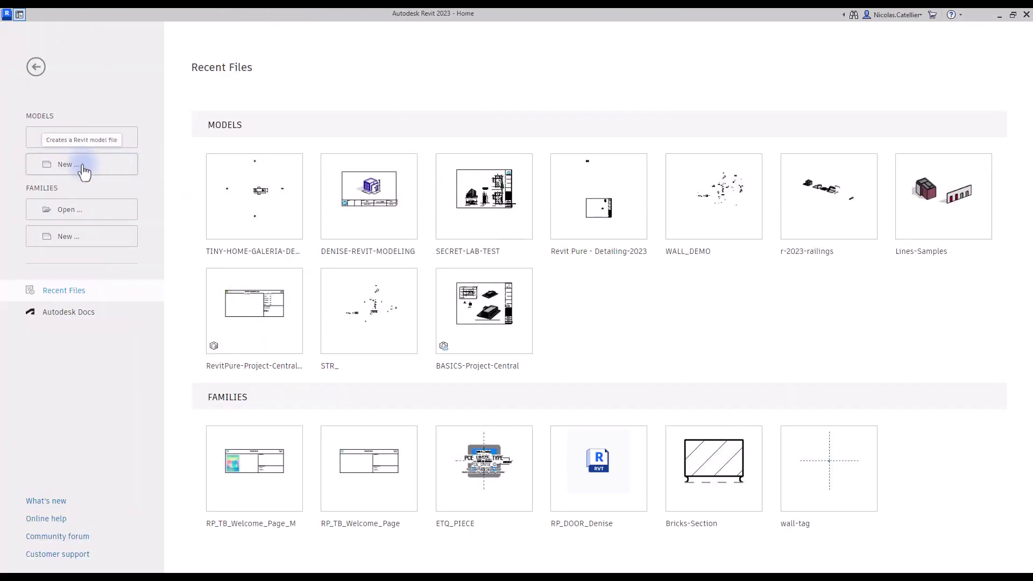
# - Create a new project from the template file RP_METRIC_2023_Floor-Plan.rte
pyautogui.click(83, 167)
pyautogui.click(579, 274)
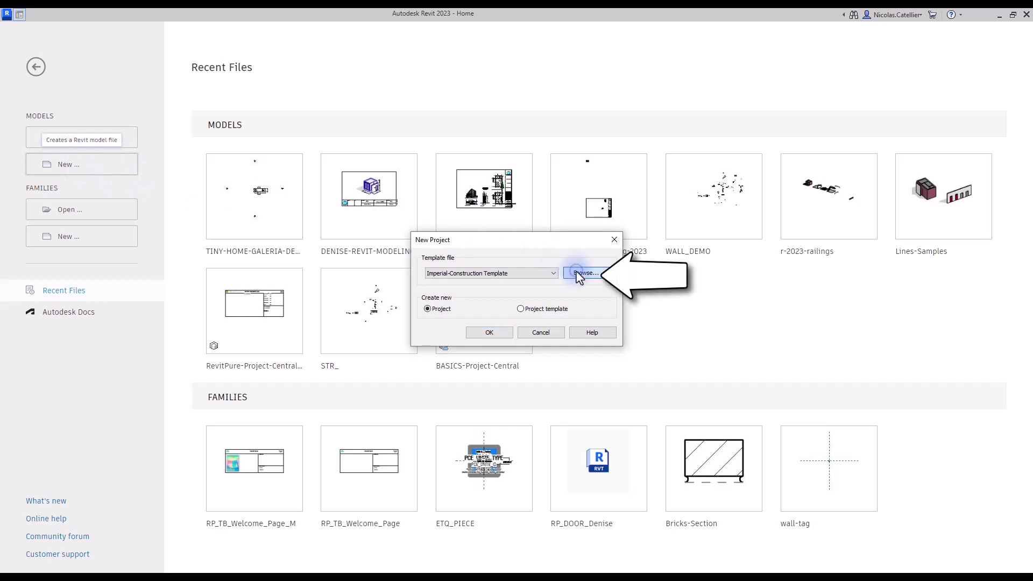
pyautogui.click(508, 141)
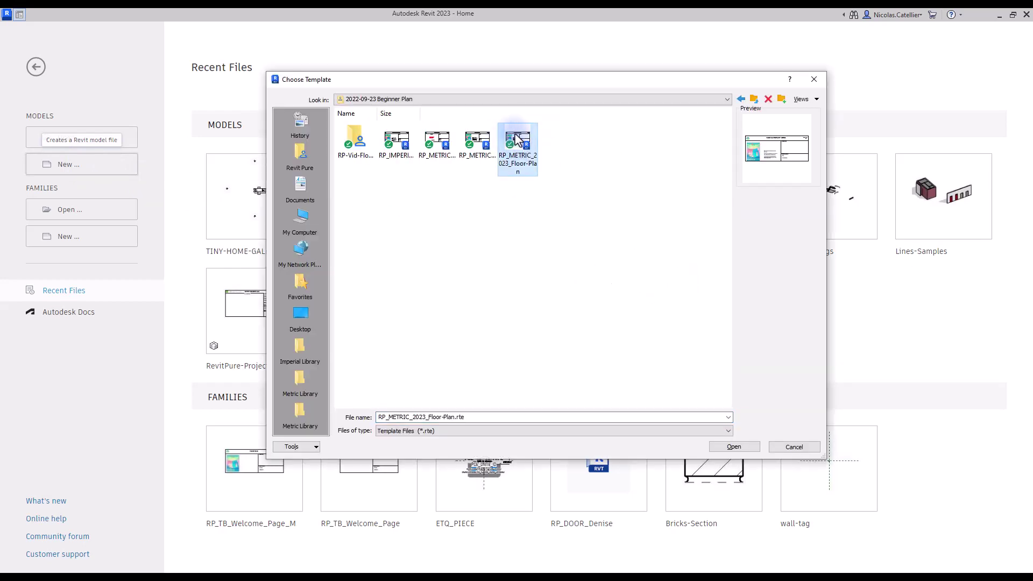
pyautogui.doubleClick(518, 141)
pyautogui.click(487, 334)
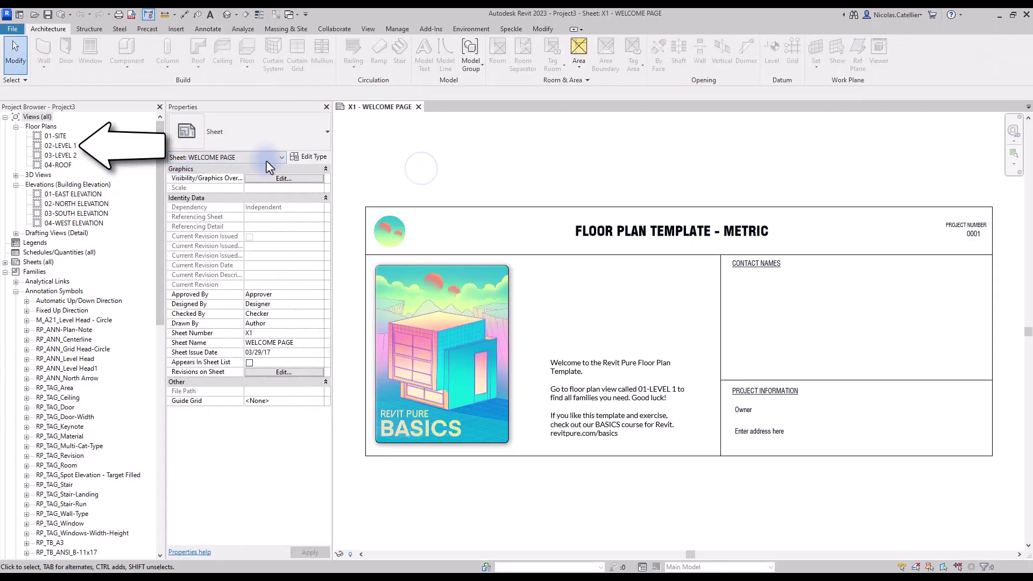
# - Open the 02-LEVEL 1 floor plan and close the X1 - WELCOME PAGE sheet
pyautogui.doubleClick(59, 145)
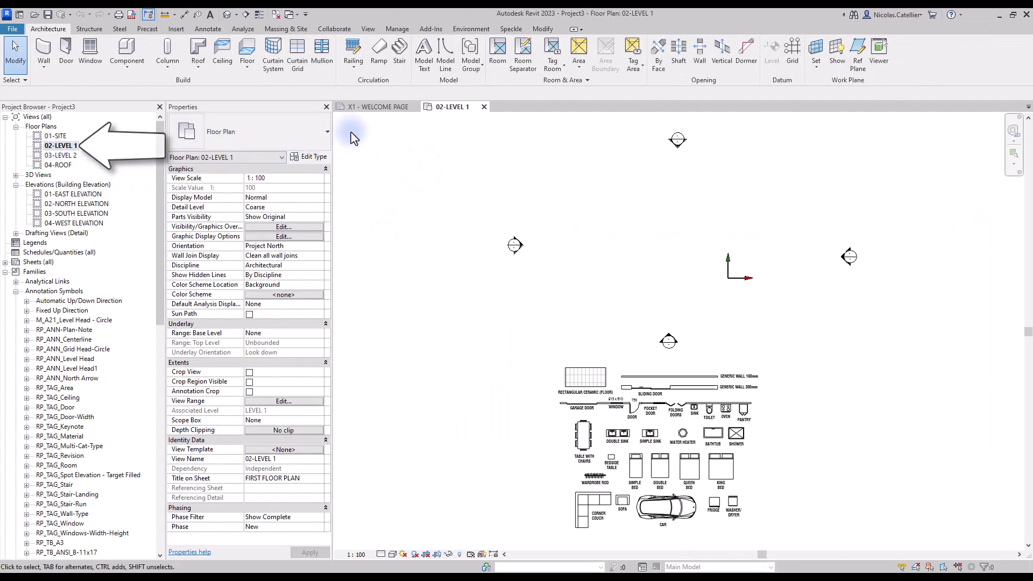
pyautogui.click(415, 107)
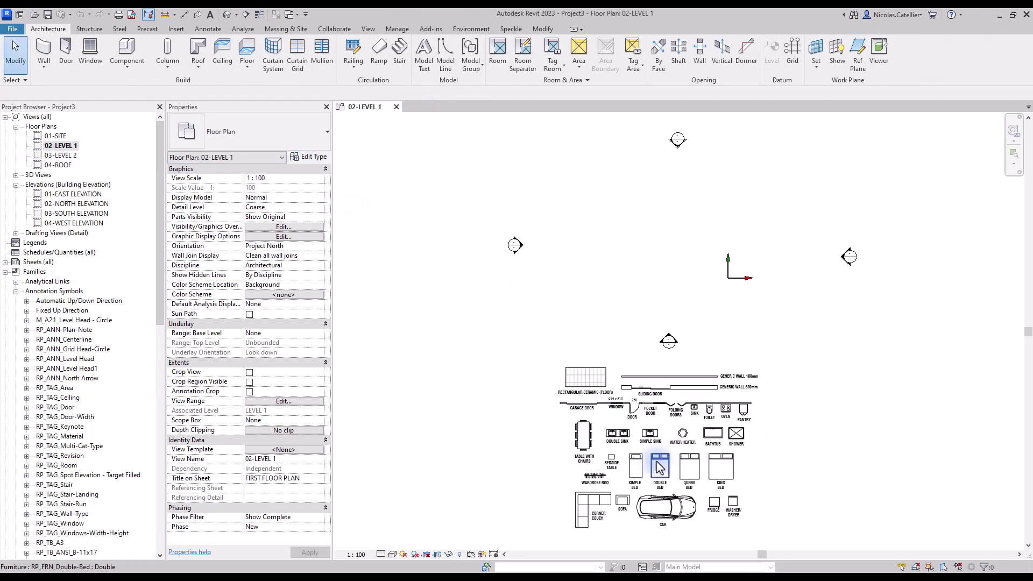
pyautogui.scroll(5, 667, 506)
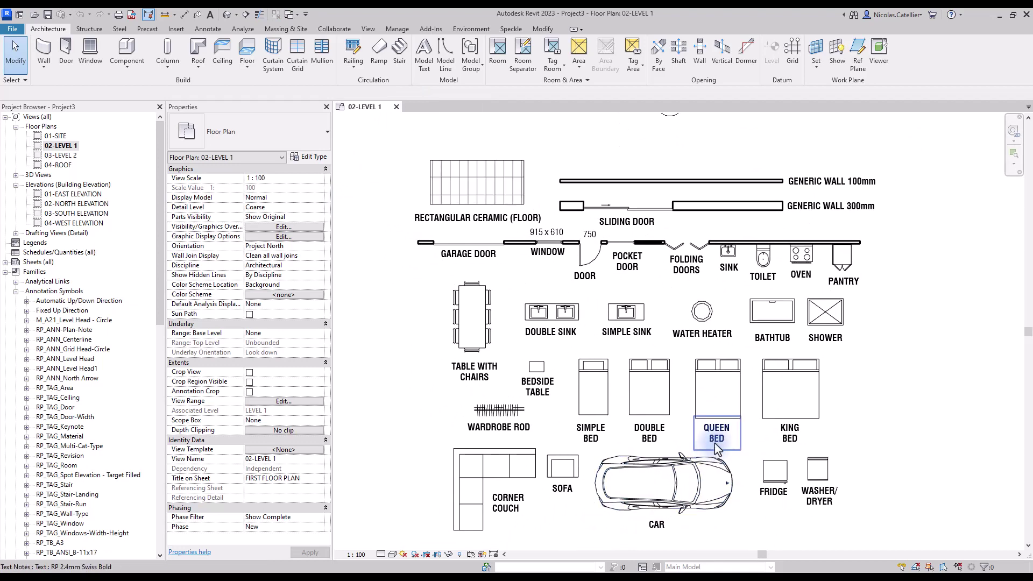
pyautogui.scroll(-4, 708, 425)
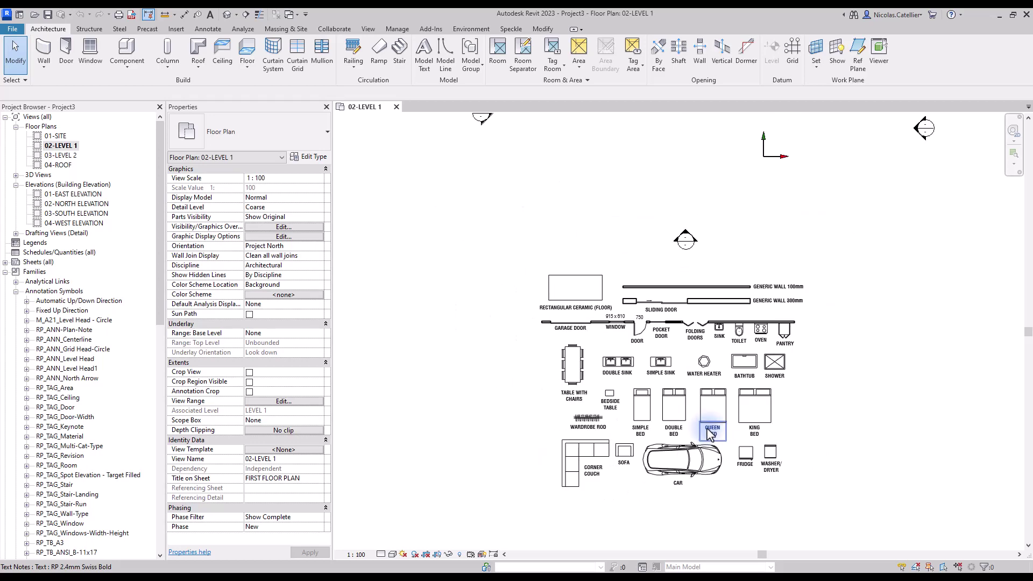
pyautogui.moveTo(692, 322); pyautogui.dragTo(681, 456, button='middle')
pyautogui.scroll(2, 691, 231)
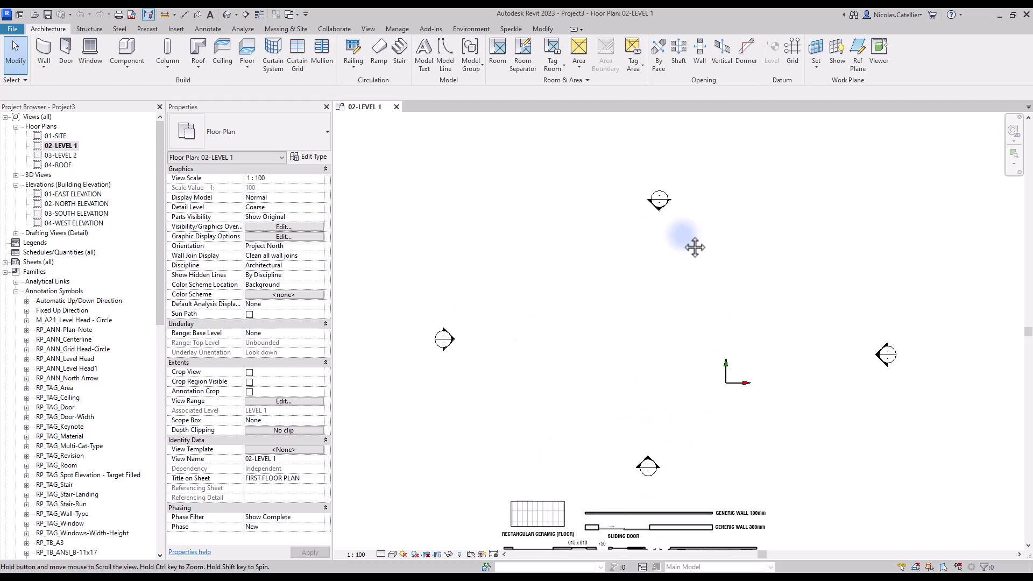
pyautogui.moveTo(699, 245); pyautogui.dragTo(661, 322, button='middle')
# - Open the 03-SOUTH ELEVATION view and try to edit the elevation value of LEVEL 2
pyautogui.doubleClick(91, 214)
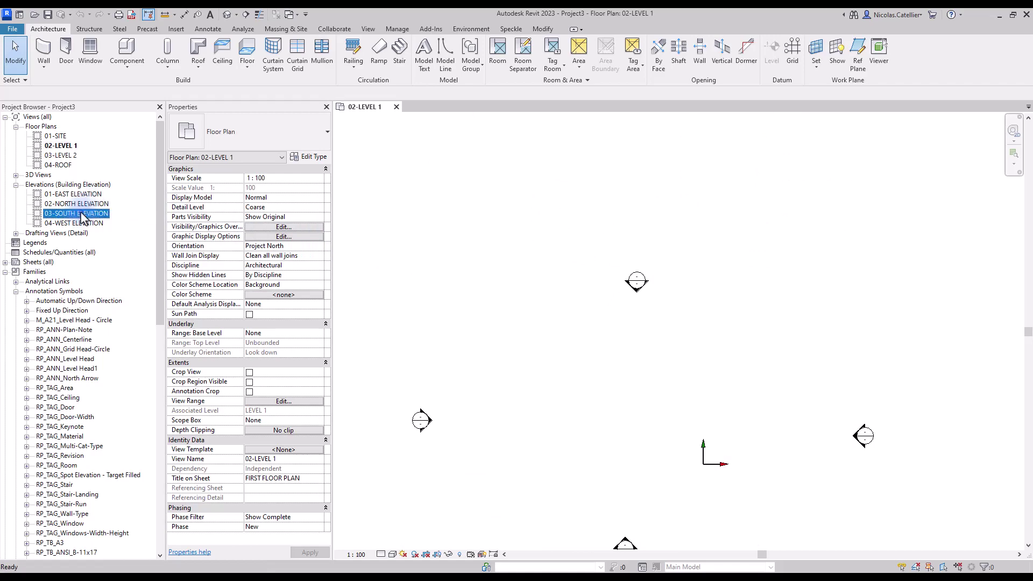
pyautogui.scroll(-1, 688, 371)
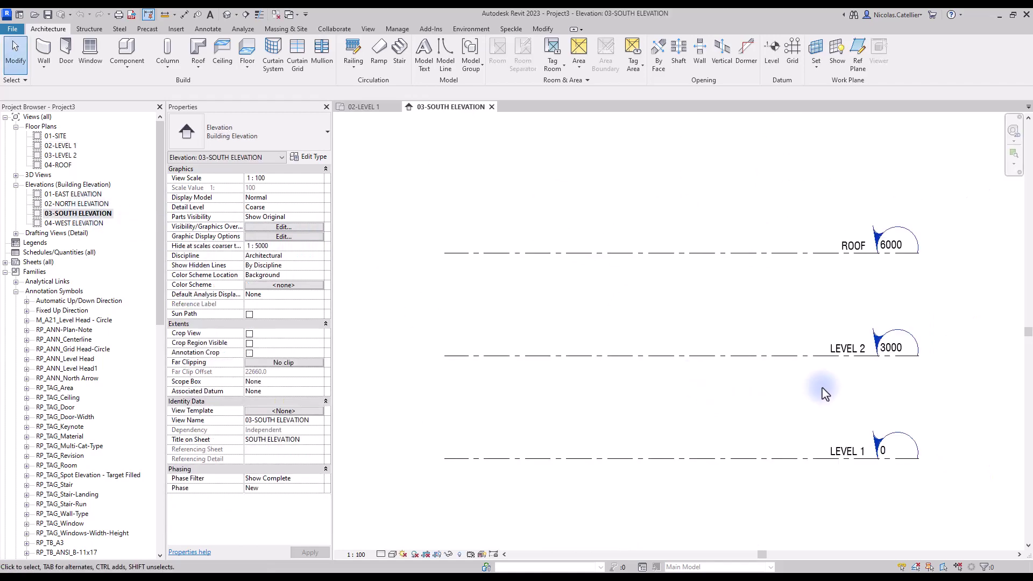
pyautogui.click(896, 355)
pyautogui.click(895, 350)
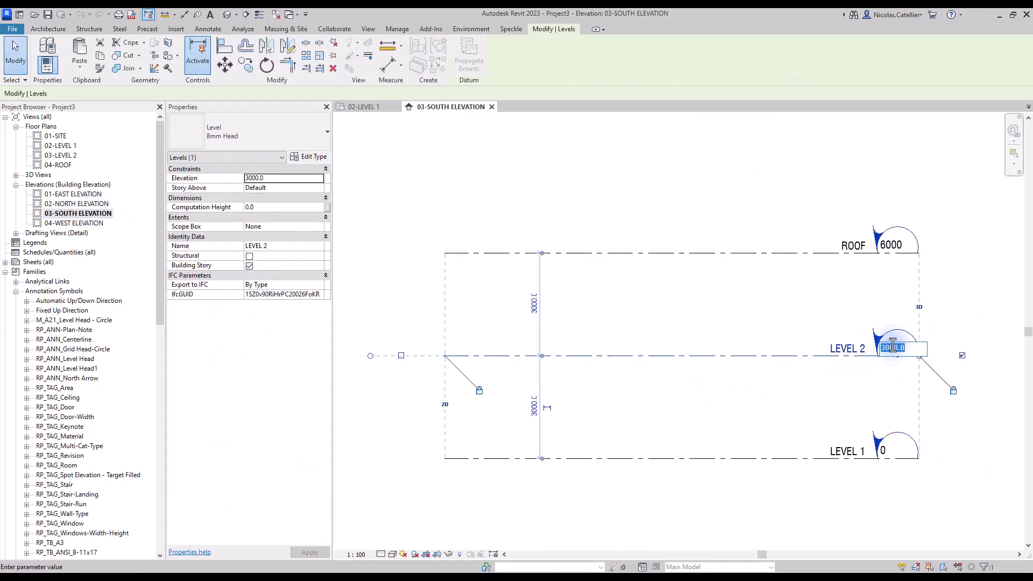
pyautogui.write('3500')
pyautogui.press('Escape')
pyautogui.press('Escape')
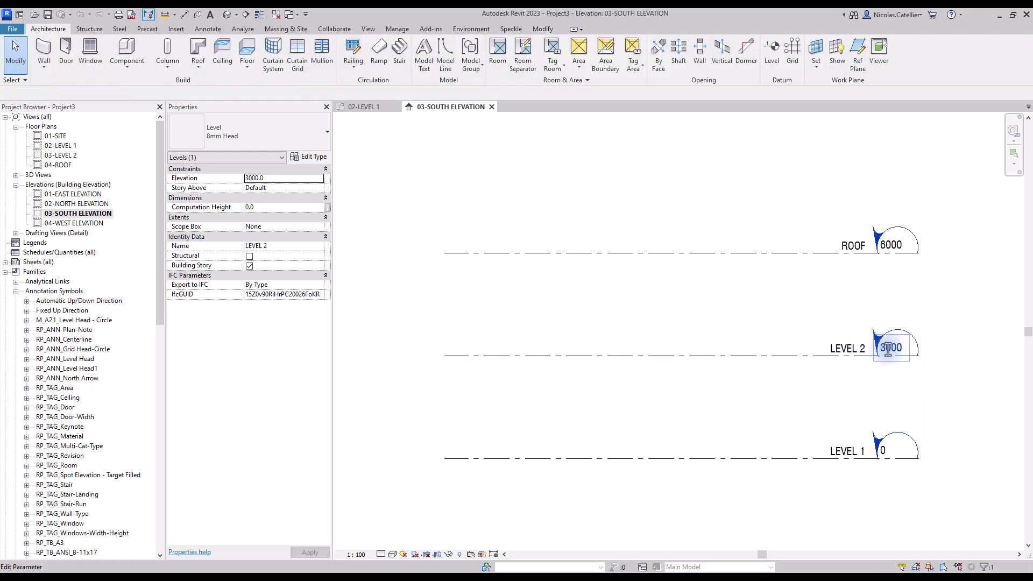
# - Return to the 02-LEVEL 1 plan and check the Internal Origin setting under Site in its visibility/graphic overrides
pyautogui.click(362, 107)
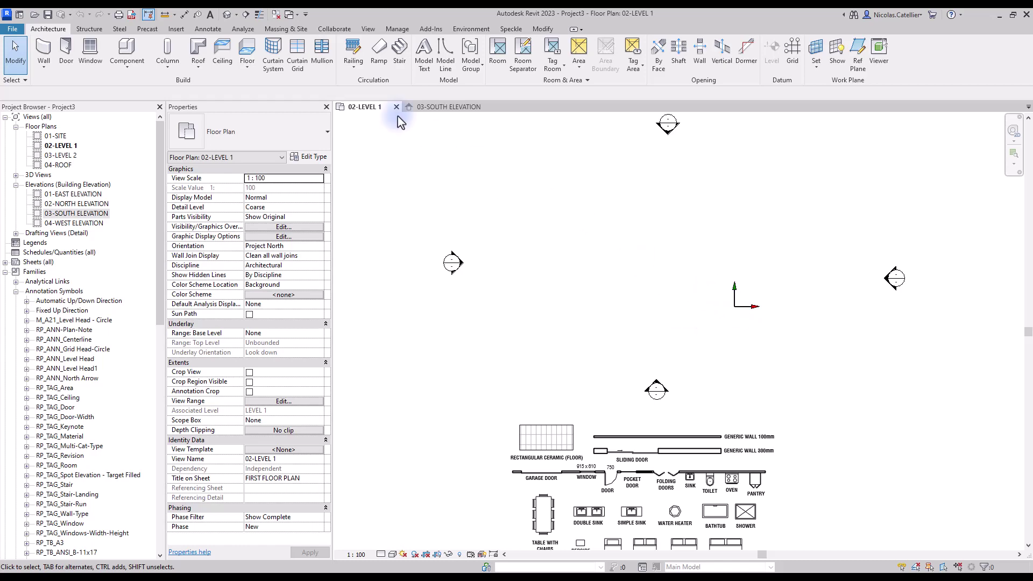
pyautogui.click(368, 28)
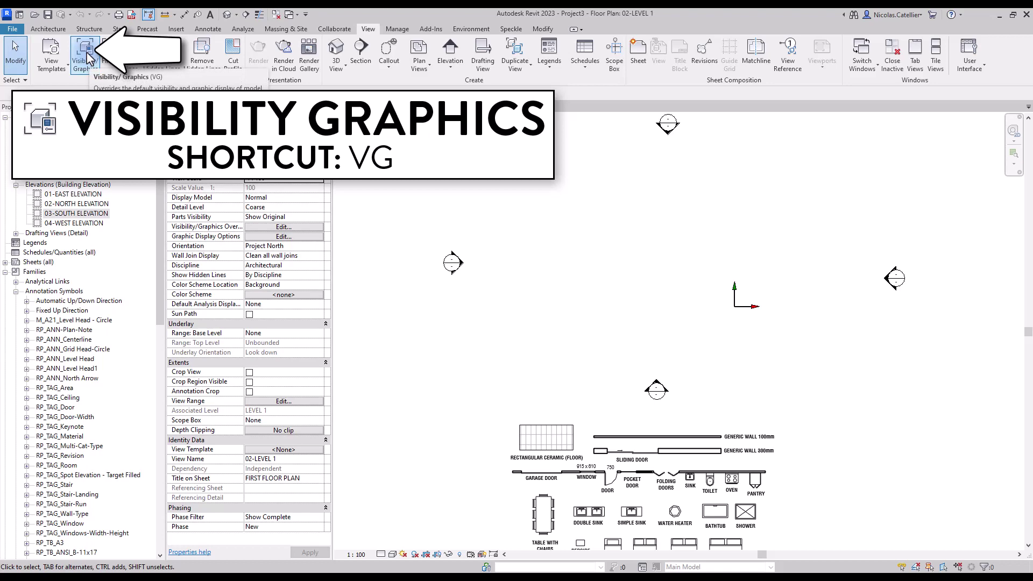
pyautogui.click(86, 54)
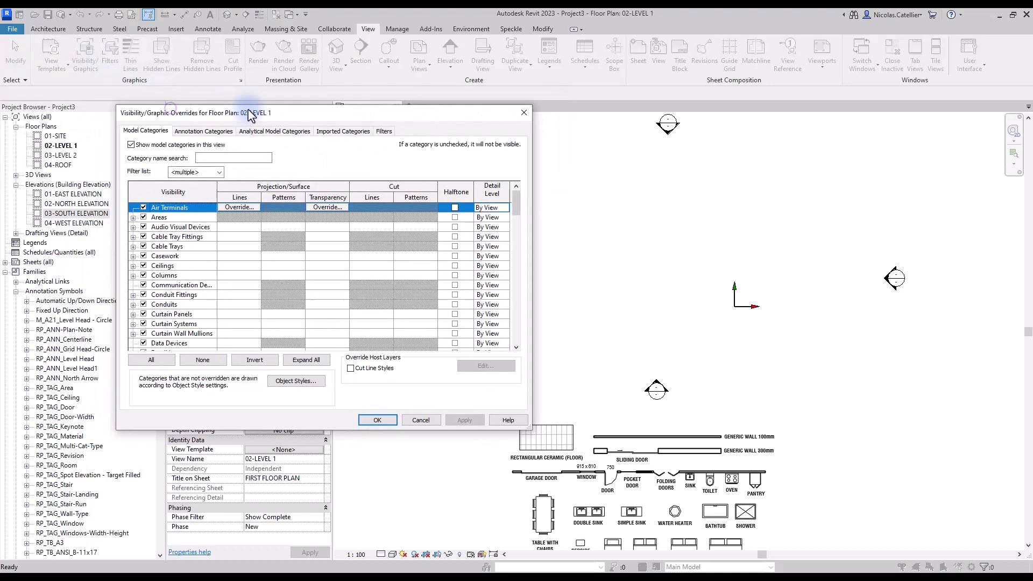
pyautogui.moveTo(249, 112); pyautogui.dragTo(358, 105)
pyautogui.scroll(-3, 360, 254)
pyautogui.click(300, 268)
pyautogui.press('s')
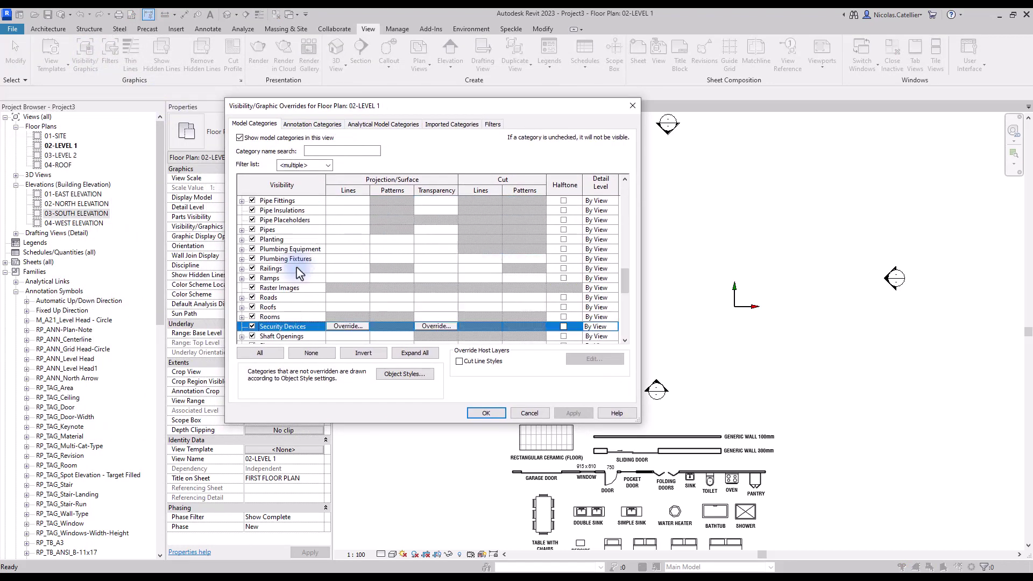
pyautogui.scroll(-3, 300, 273)
pyautogui.click(243, 268)
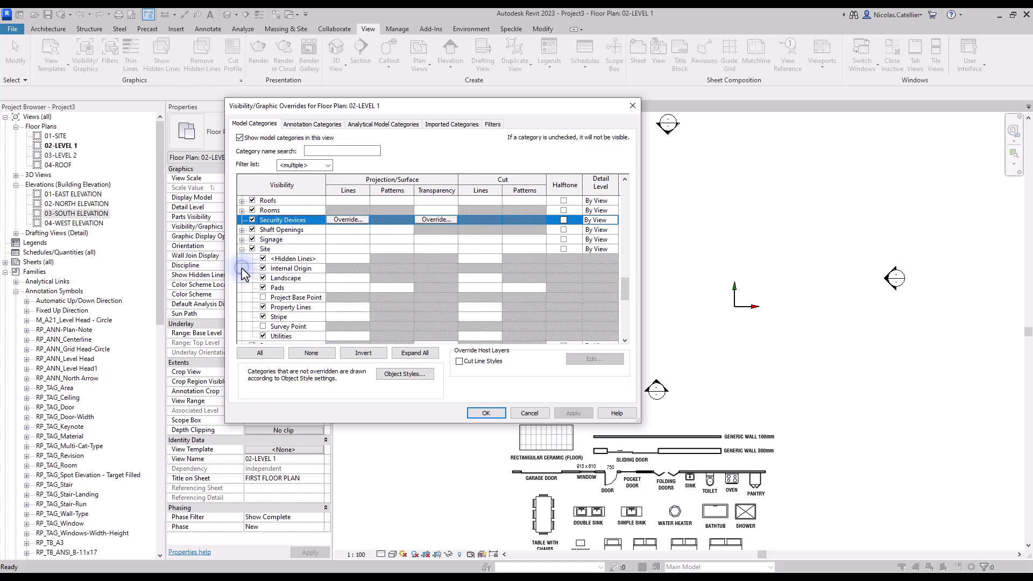
pyautogui.scroll(-1, 248, 275)
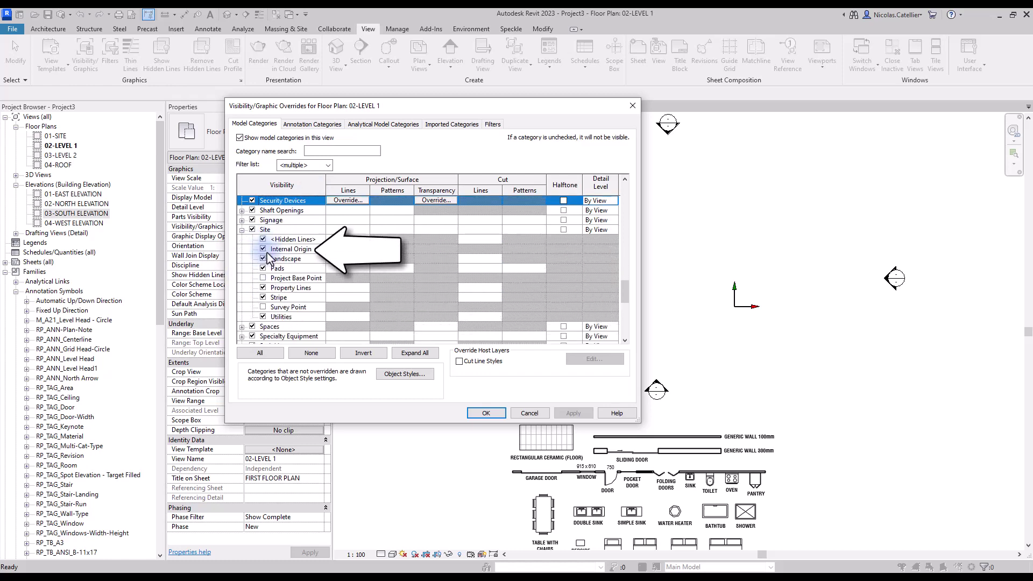
pyautogui.click(482, 415)
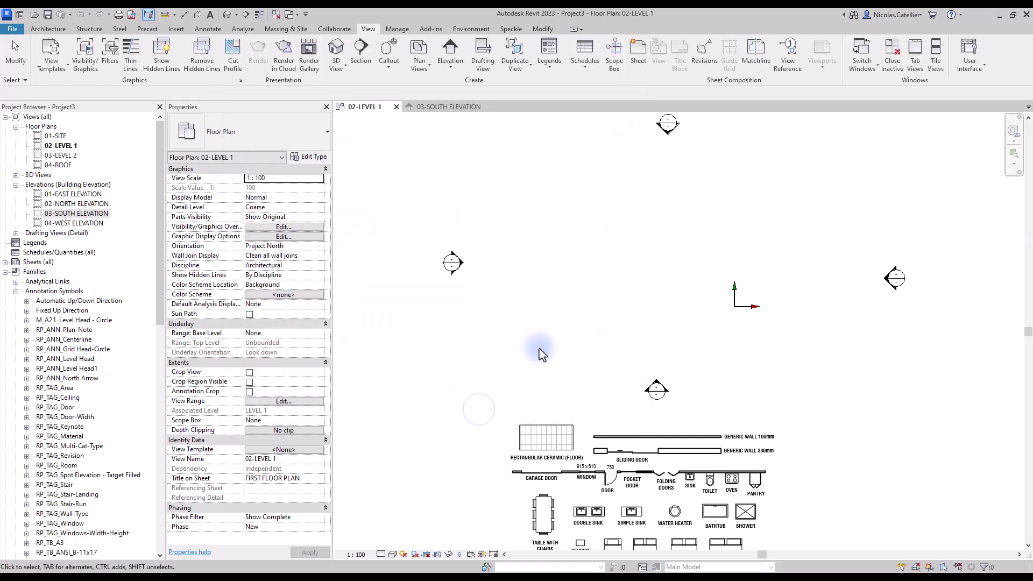
# - Start the Wall tool with type RP_Ext Generic 300mm and the top constraint set to Up to level: LEVEL 2
pyautogui.click(52, 30)
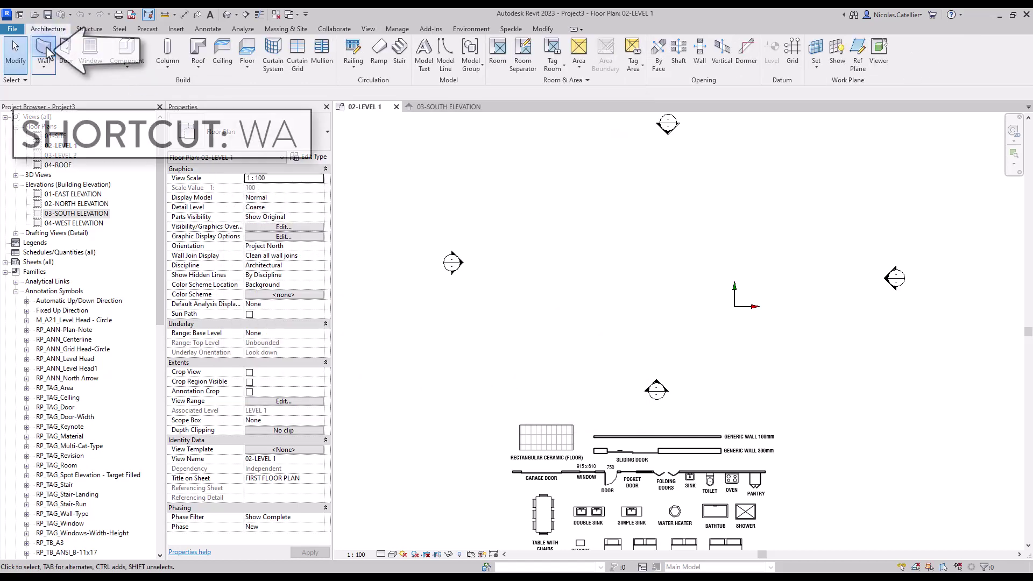
pyautogui.click(46, 52)
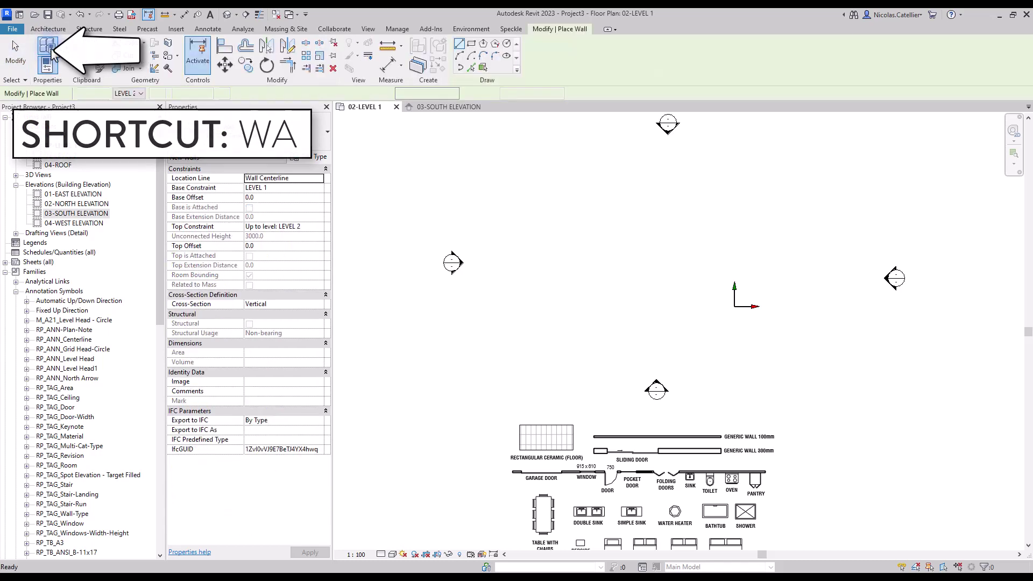
pyautogui.click(216, 134)
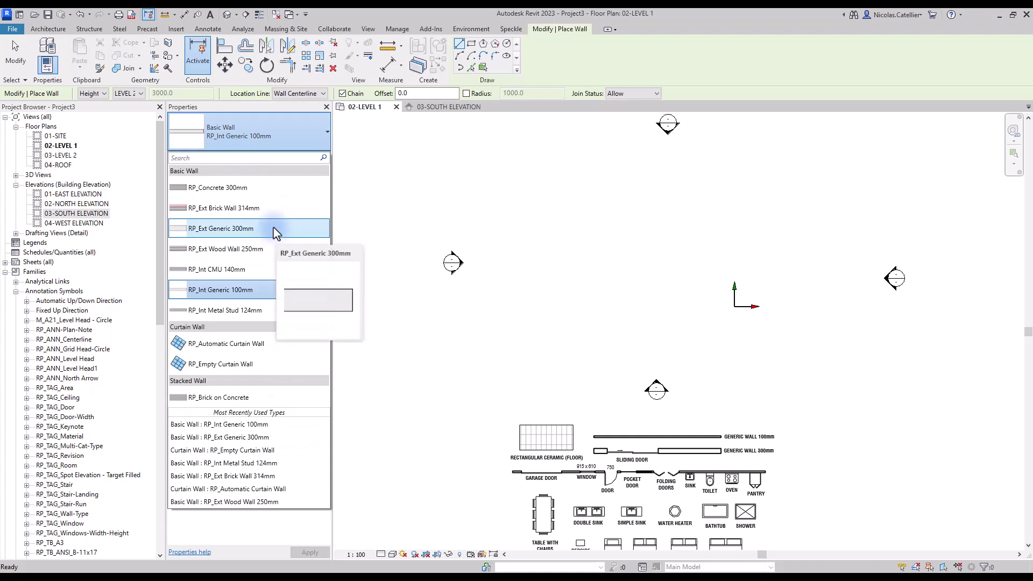
pyautogui.click(273, 229)
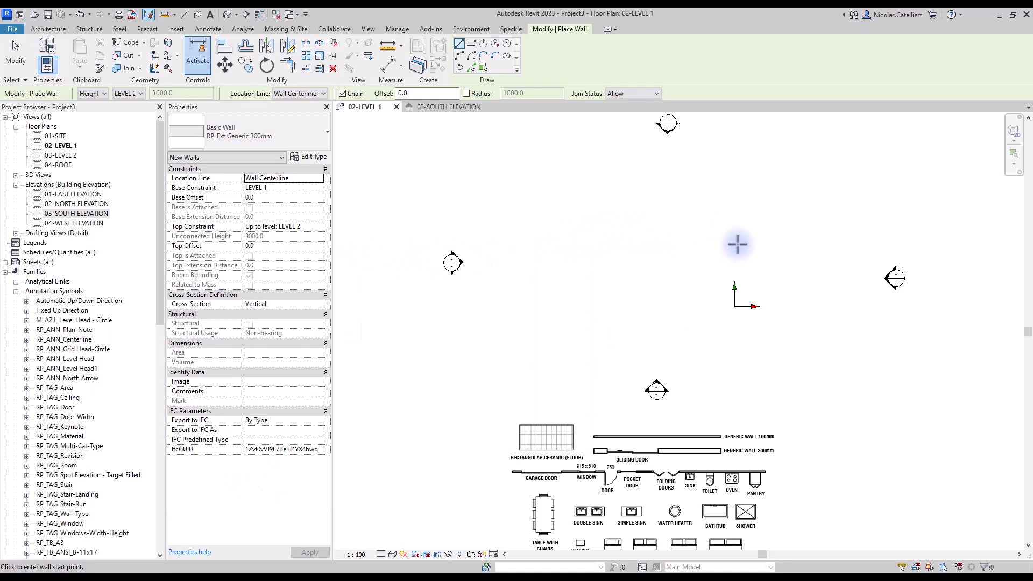
pyautogui.scroll(2, 741, 247)
pyautogui.moveTo(739, 240); pyautogui.dragTo(738, 307, button='middle')
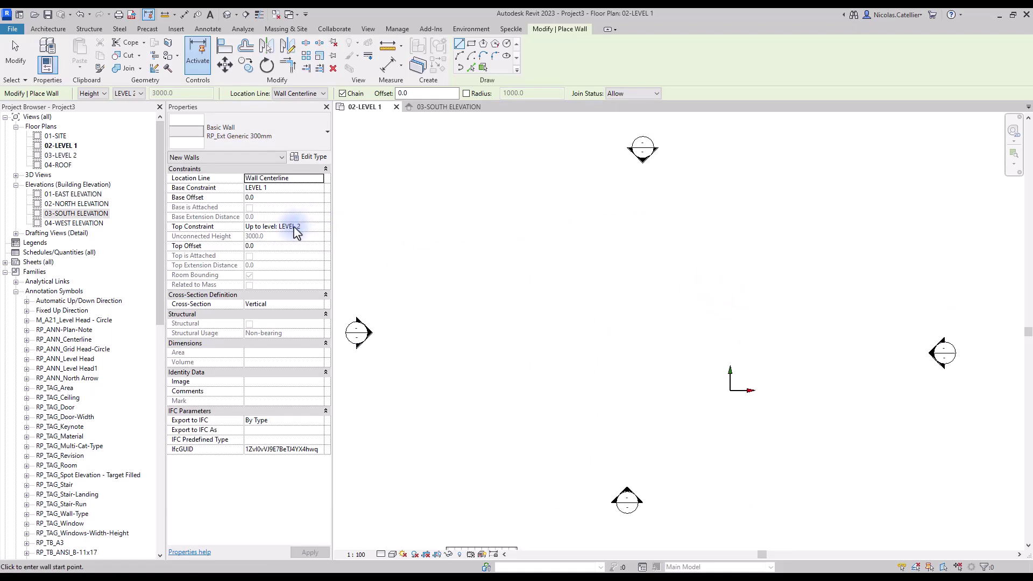
pyautogui.click(322, 231)
pyautogui.click(321, 231)
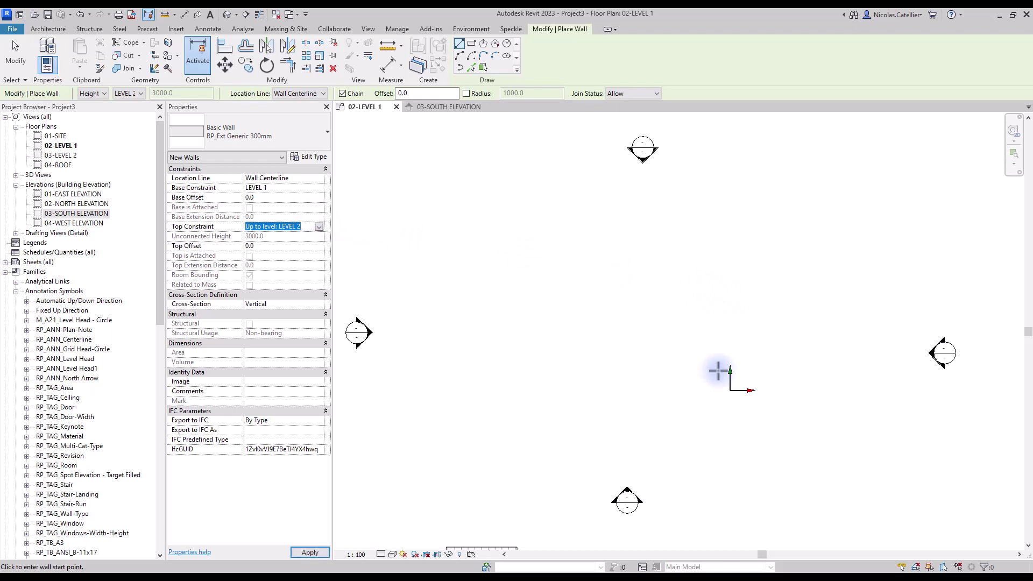
# - Draw two exterior walls from the internal origin: one vertically upward and one horizontally to the left, about 5600 mm long
pyautogui.click(731, 390)
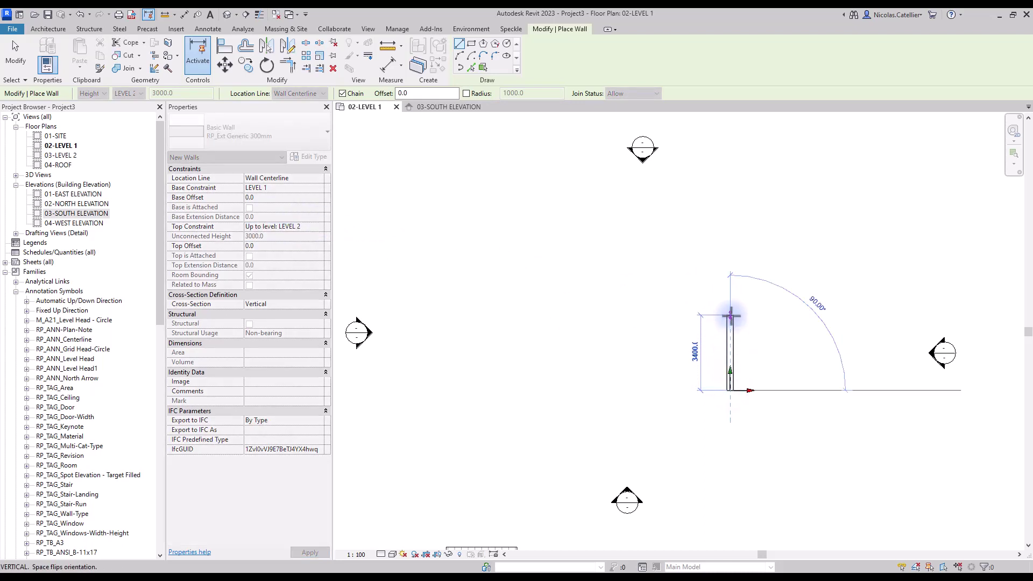
pyautogui.click(730, 303)
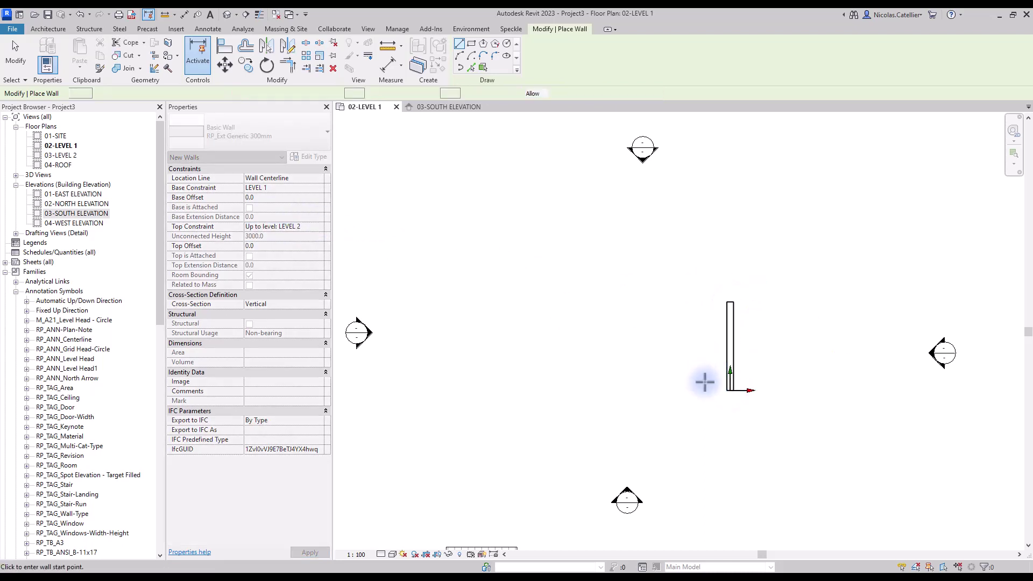
pyautogui.press('Escape')
pyautogui.click(730, 391)
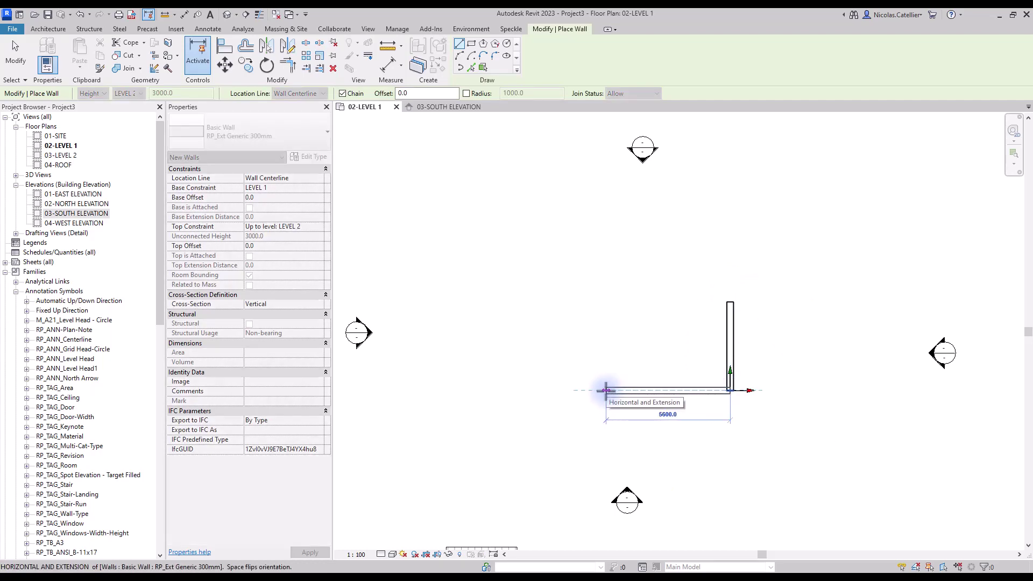
pyautogui.click(606, 391)
pyautogui.press('Escape')
pyautogui.press('Escape')
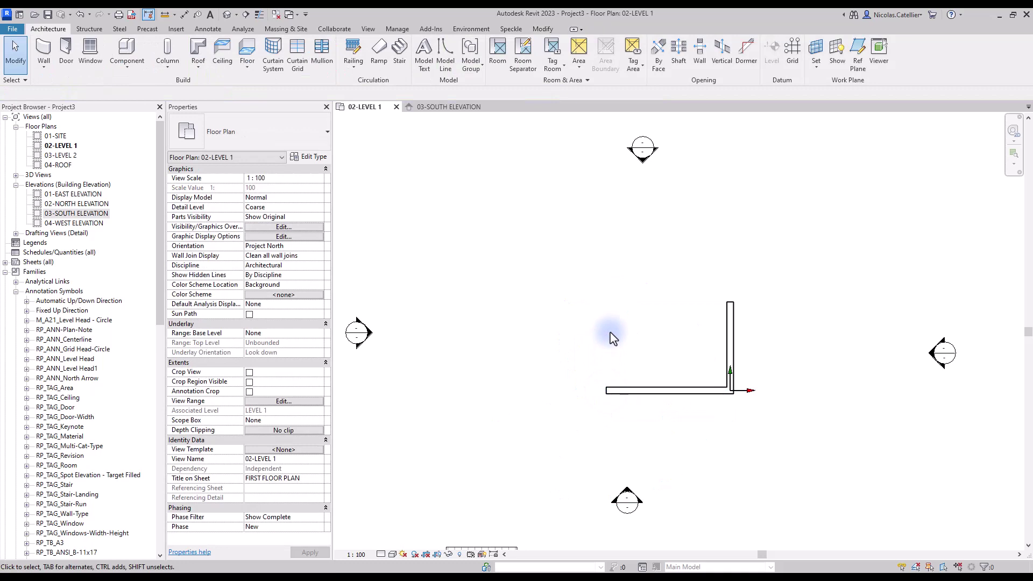
# - Start a detail line in style RP-1-Red and draw a 9150 mm vertical guide line up from the walls' outer corner
pyautogui.scroll(-5, 613, 338)
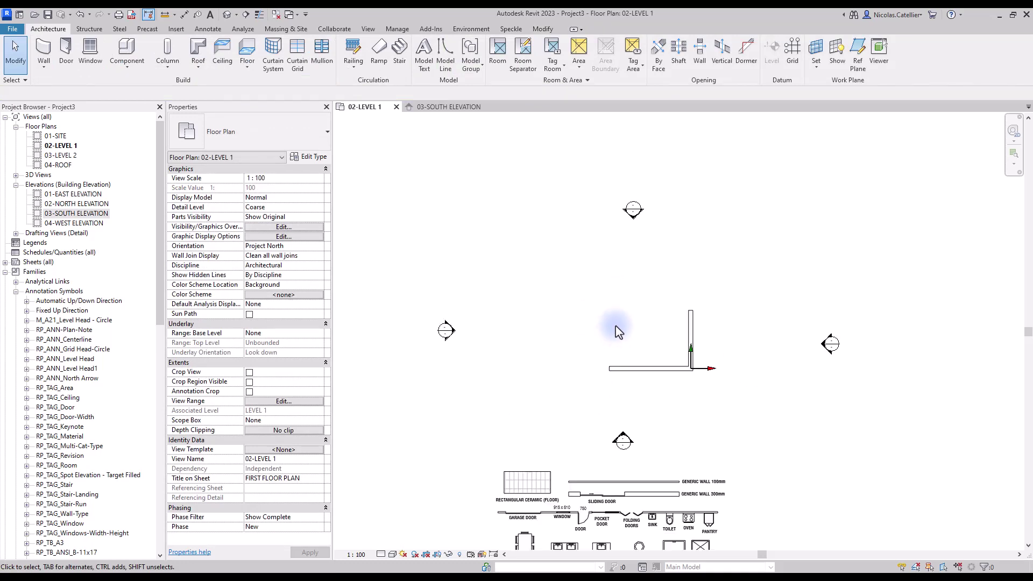
pyautogui.scroll(3, 636, 336)
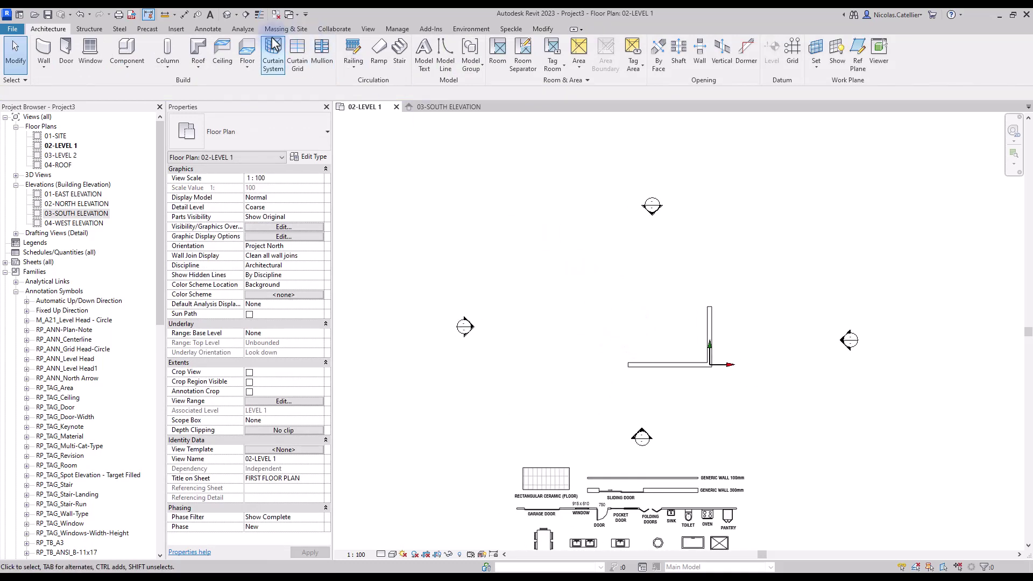
pyautogui.click(202, 30)
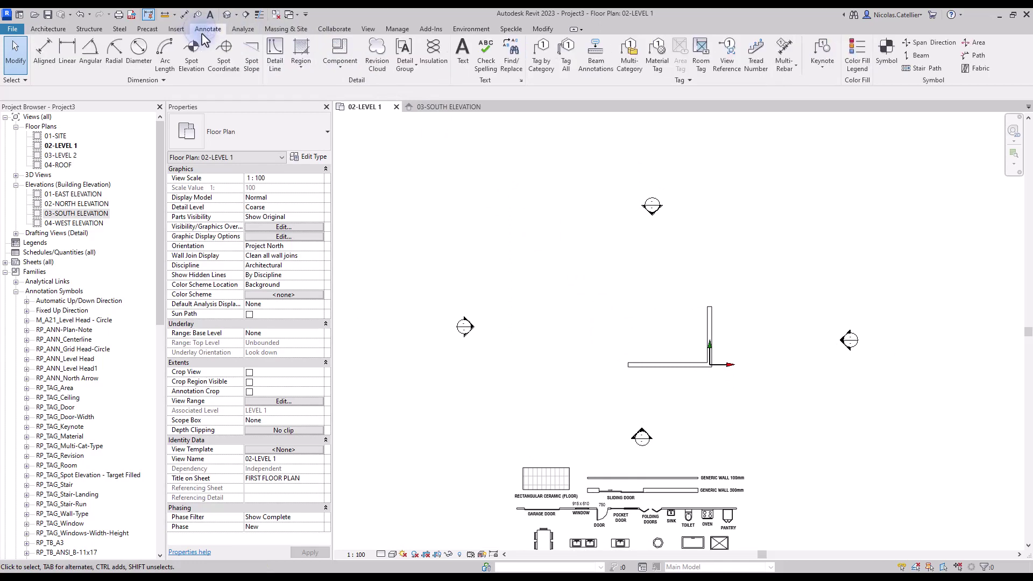
pyautogui.click(276, 58)
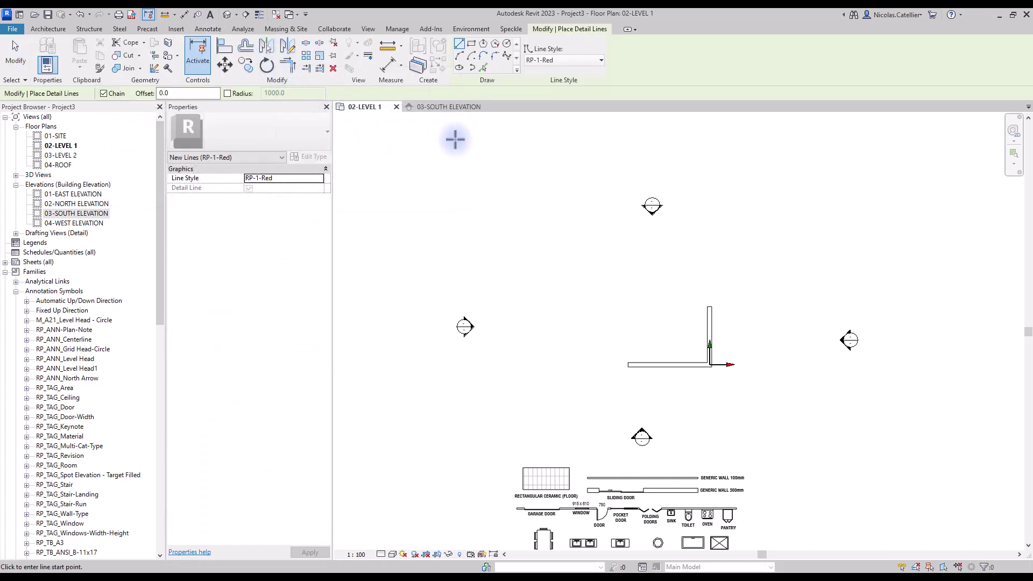
pyautogui.click(563, 62)
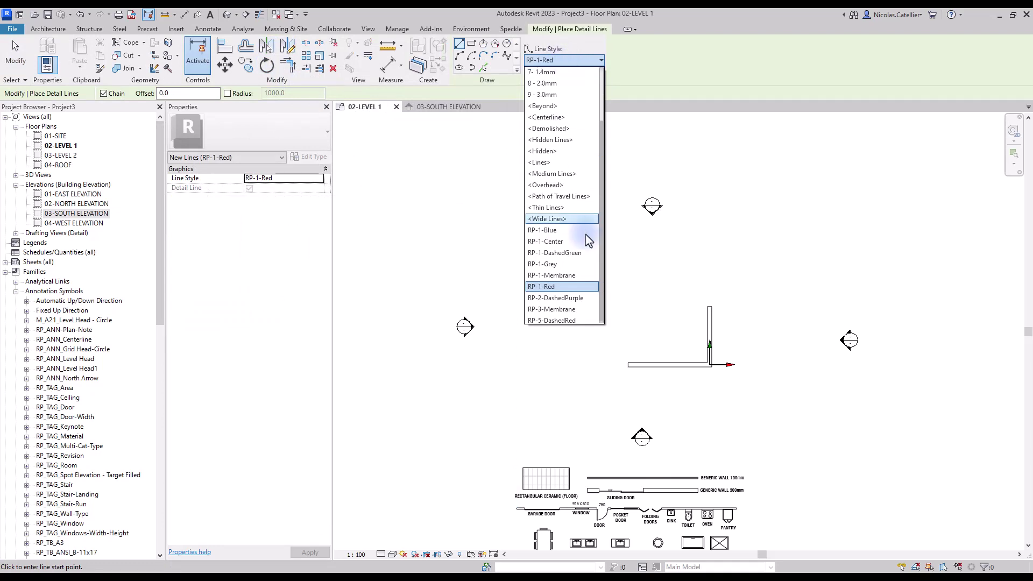
pyautogui.click(565, 286)
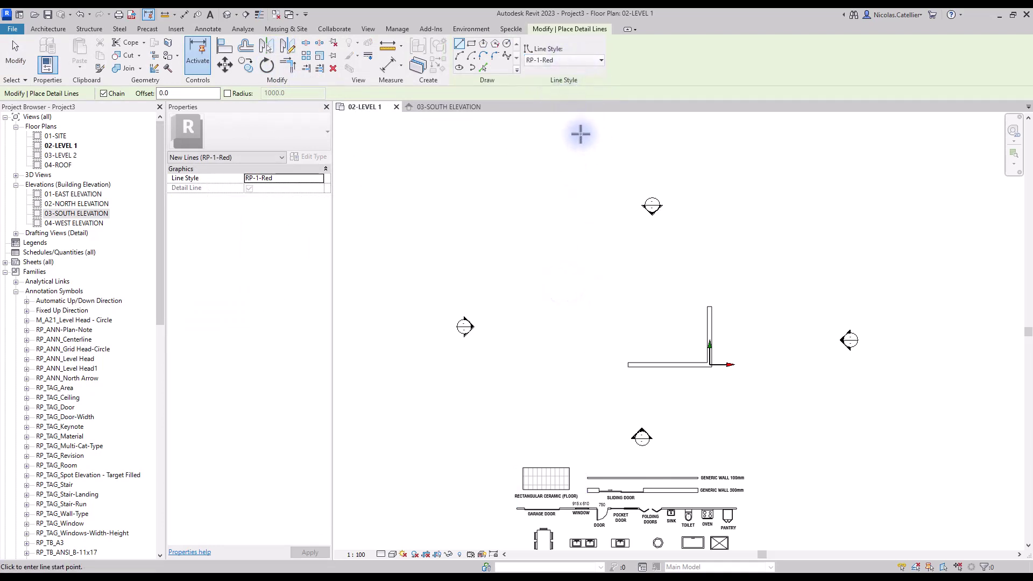
pyautogui.scroll(2, 729, 330)
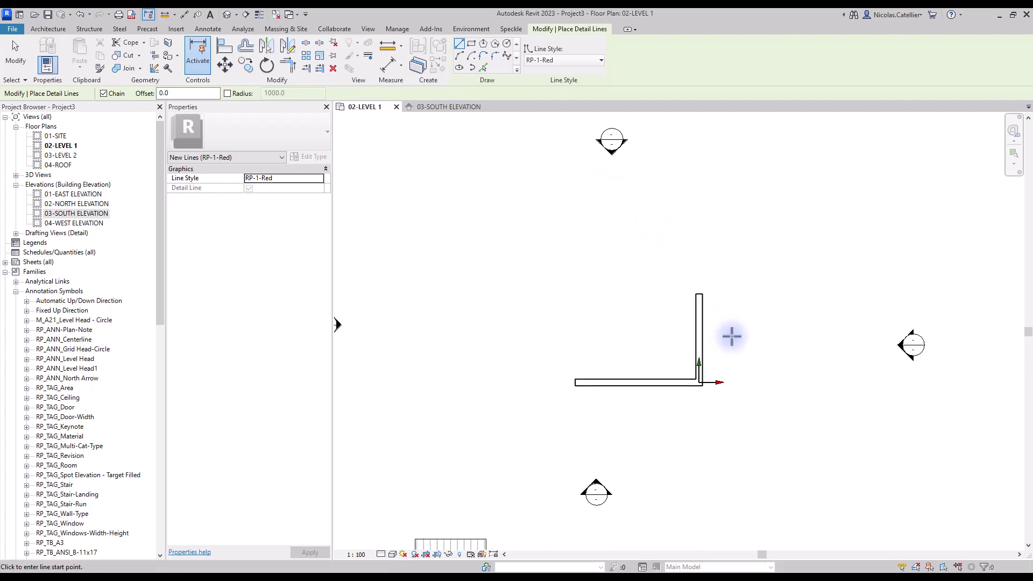
pyautogui.click(704, 386)
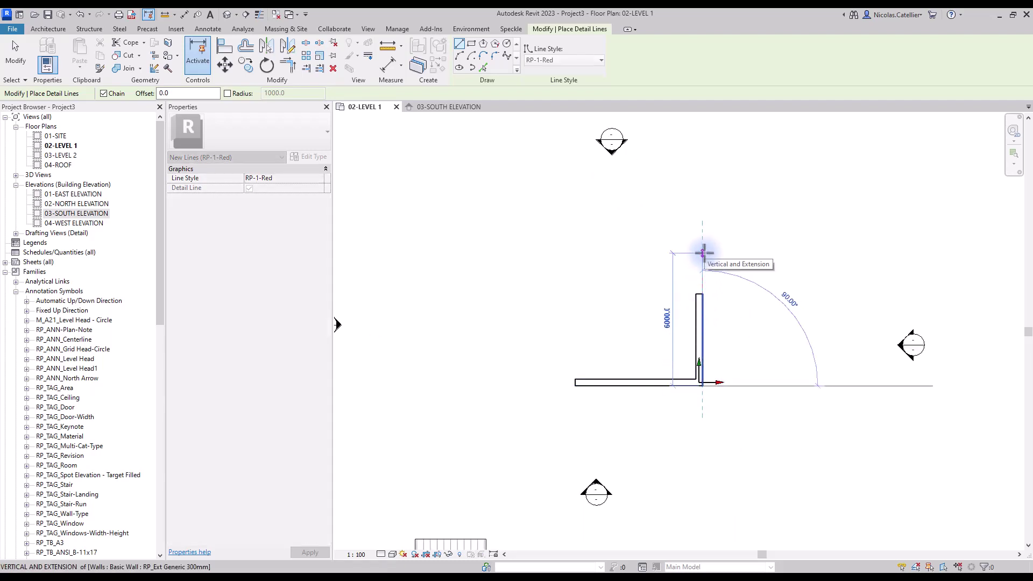
pyautogui.write('9150')
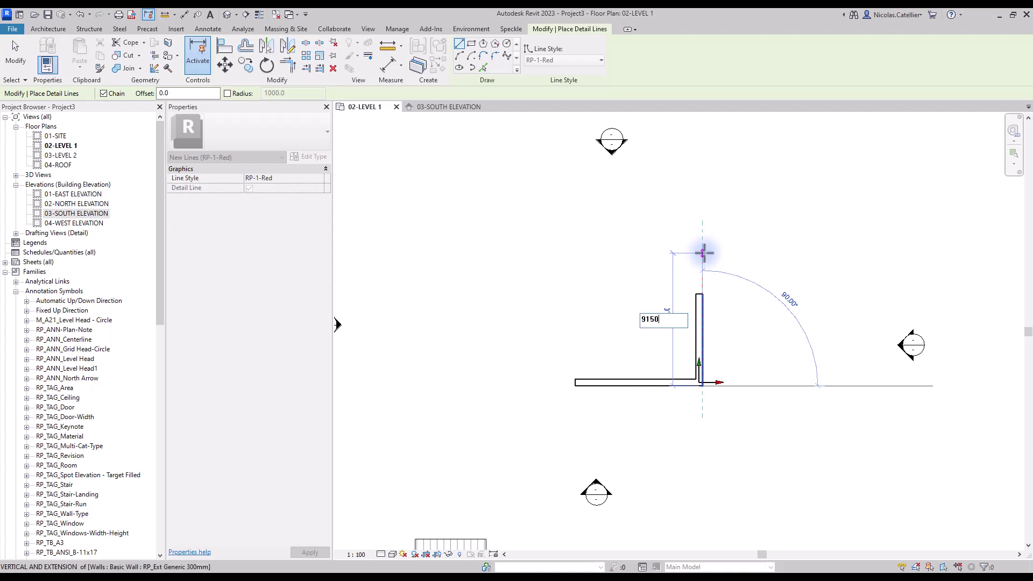
pyautogui.press('Return')
pyautogui.press('Escape')
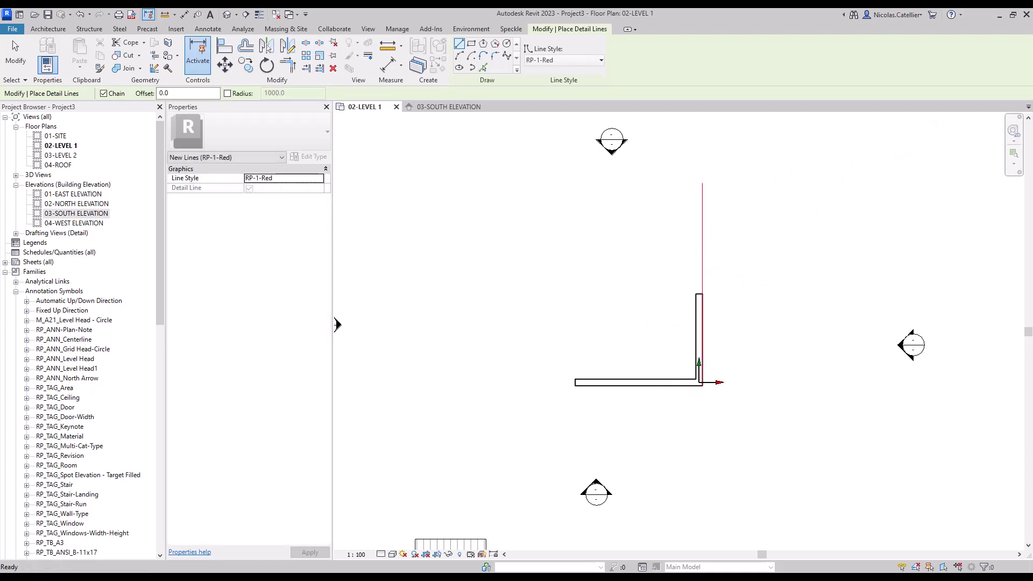
# - Continue with a 9450 mm horizontal guide line to the left and a vertical one down to the lower wall's outer face
pyautogui.click(702, 183)
pyautogui.write('9450')
pyautogui.press('Return')
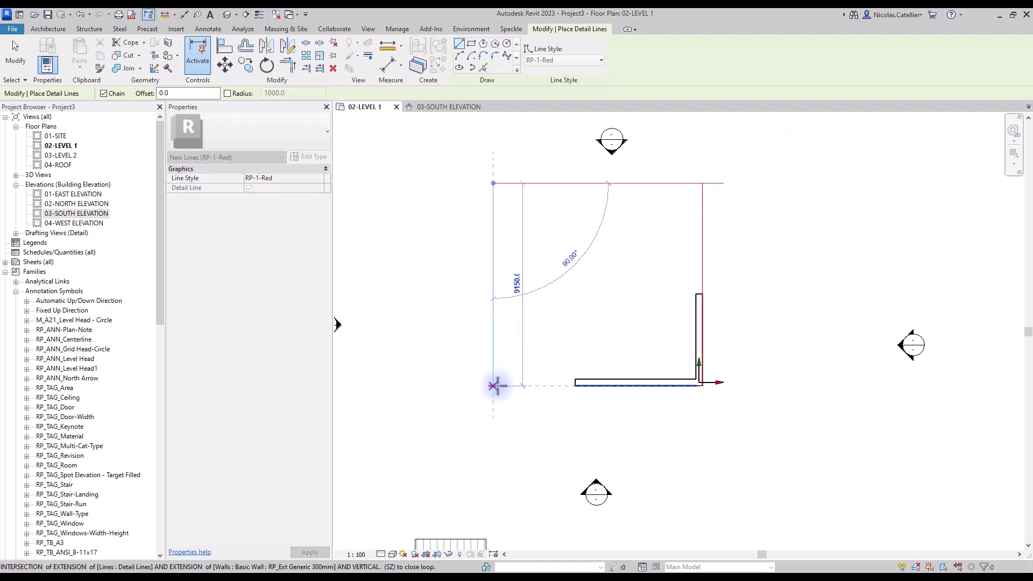
pyautogui.click(494, 386)
pyautogui.press('Escape')
# - Draw the side outline from the walls' outer corner: 1220 mm down, 4880 mm right, 7320 mm up, and back to the vertical guide line
pyautogui.click(702, 386)
pyautogui.write('1220')
pyautogui.press('Return')
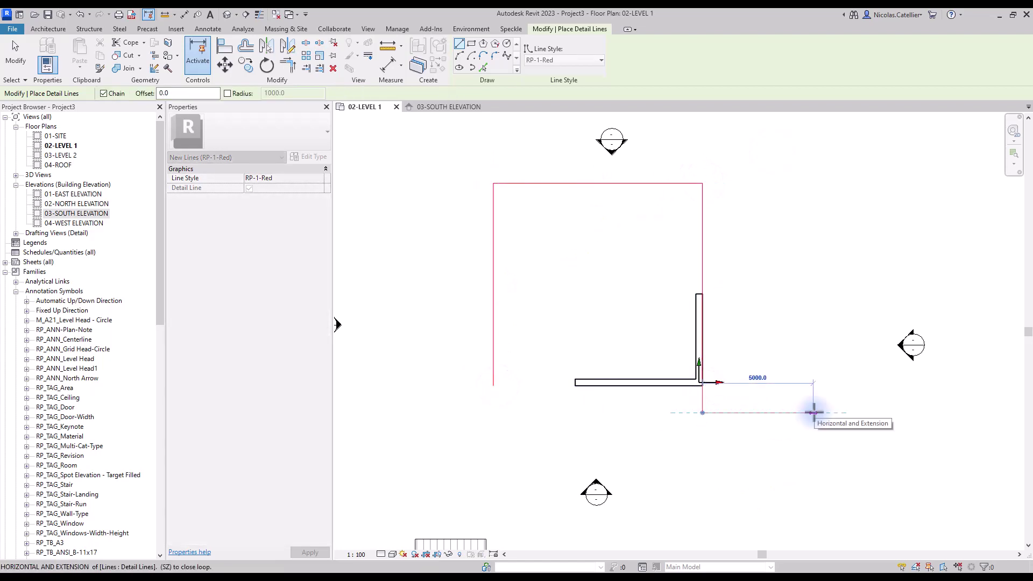
pyautogui.write('4880')
pyautogui.press('Return')
pyautogui.write('7320')
pyautogui.press('Return')
pyautogui.click(702, 251)
pyautogui.press('Escape')
# - Close the large outline with a horizontal guide line from its lower-left end to the walls' outer corner
pyautogui.click(493, 386)
pyautogui.click(702, 386)
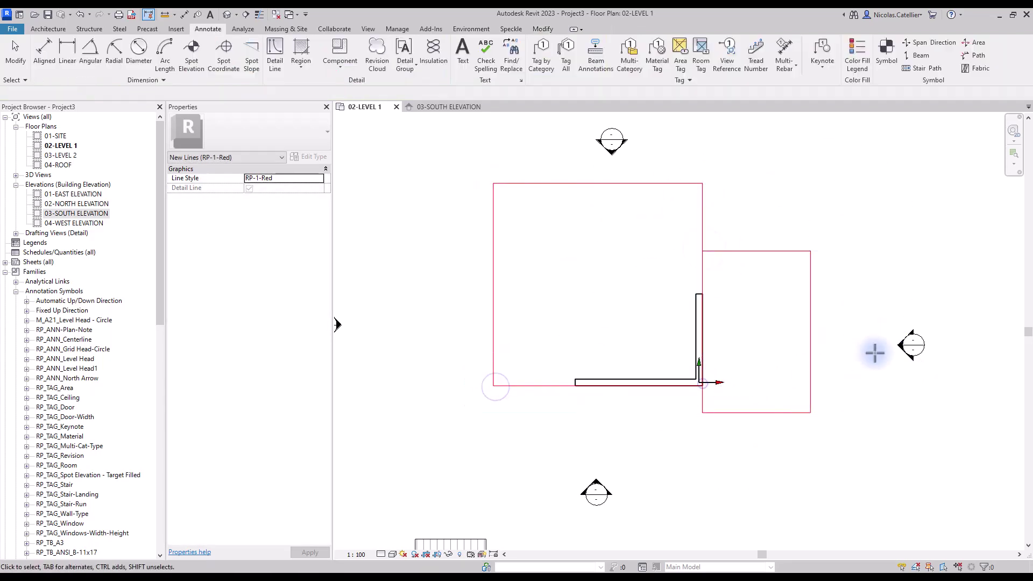
pyautogui.moveTo(786, 253); pyautogui.dragTo(922, 276, button='middle')
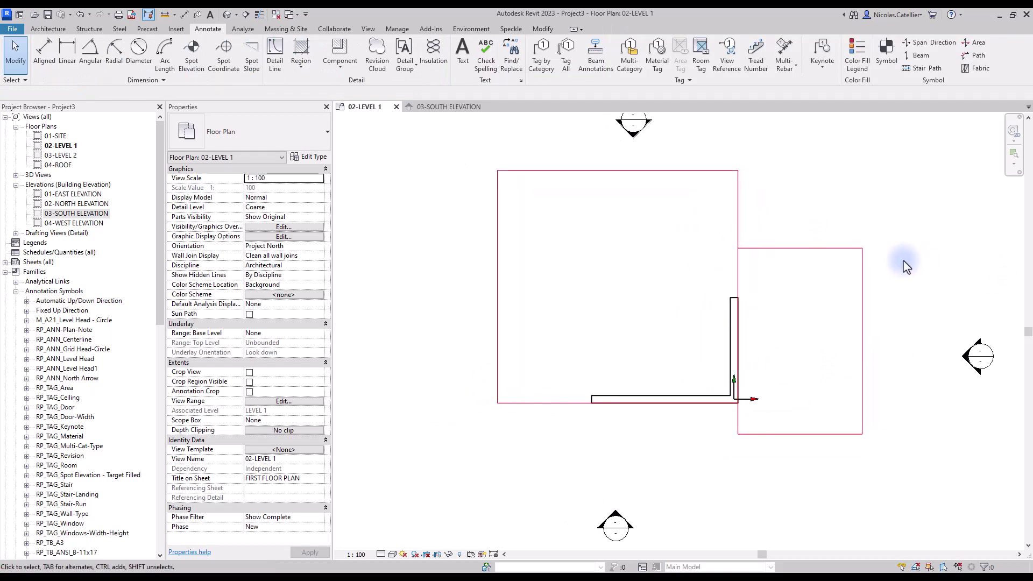
# - Stretch the vertical wall up to the upper guide line and align the horizontal wall's end with the left guide line
pyautogui.click(733, 312)
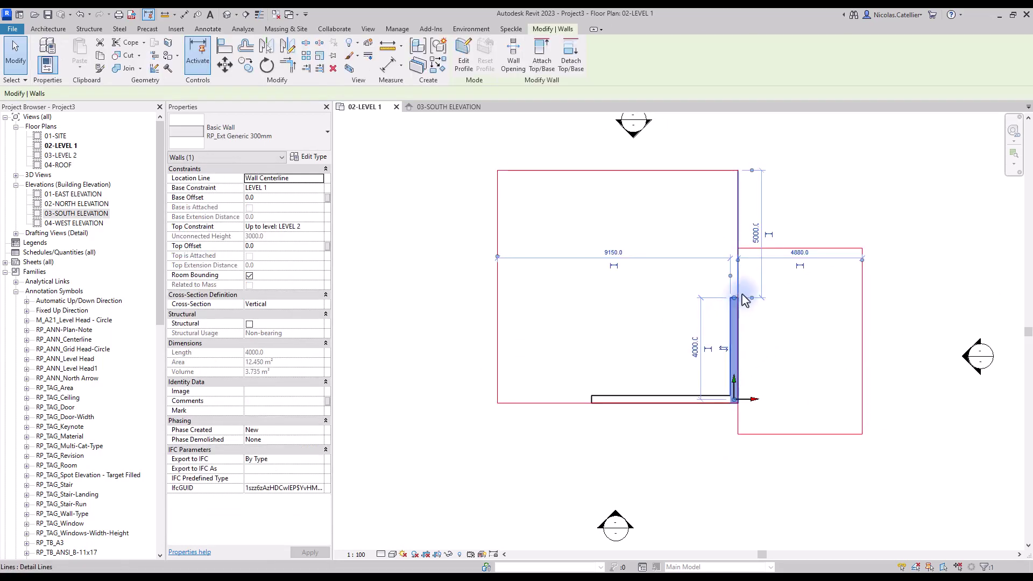
pyautogui.moveTo(734, 298); pyautogui.dragTo(734, 172)
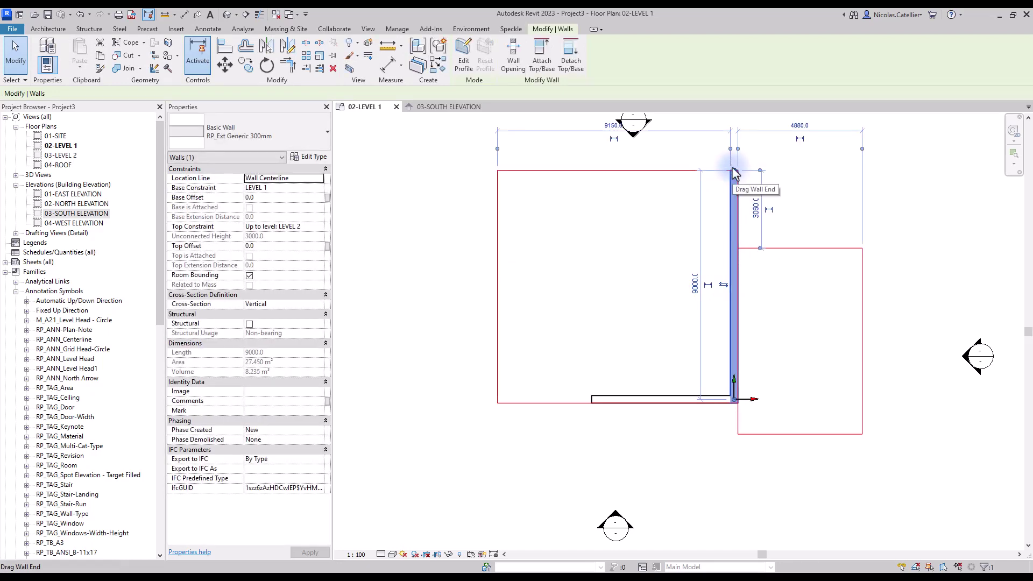
pyautogui.click(226, 47)
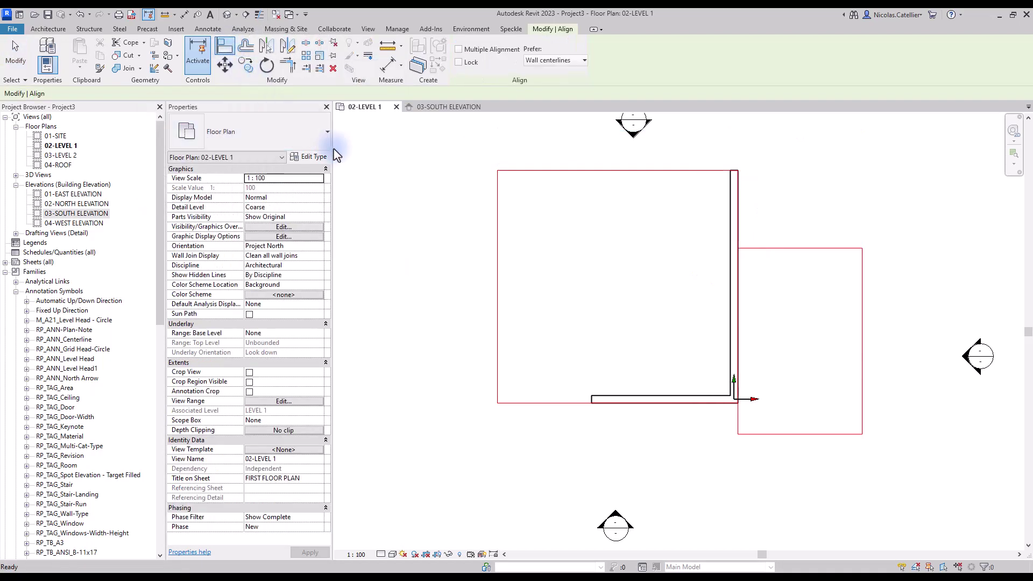
pyautogui.click(496, 269)
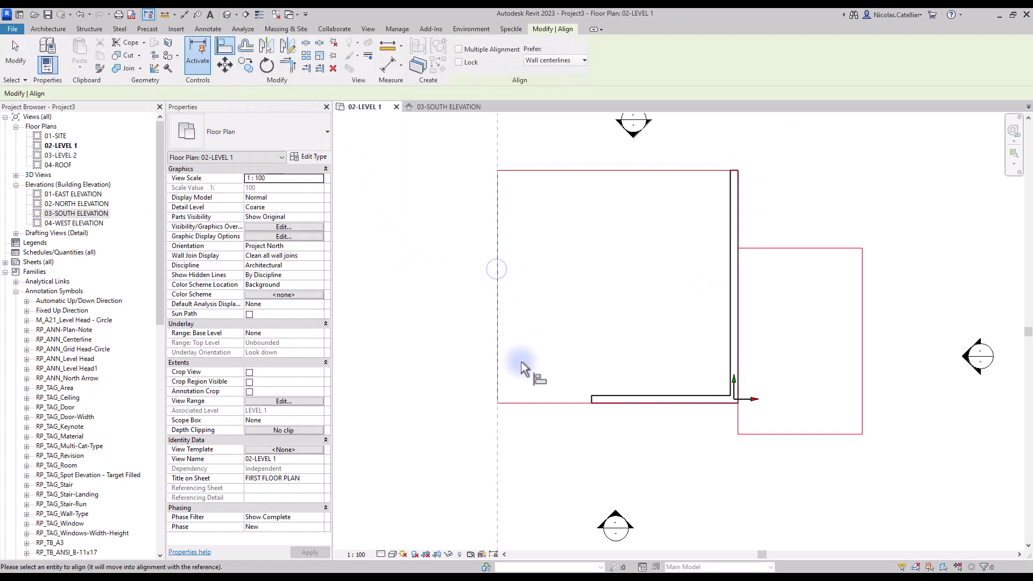
pyautogui.click(592, 401)
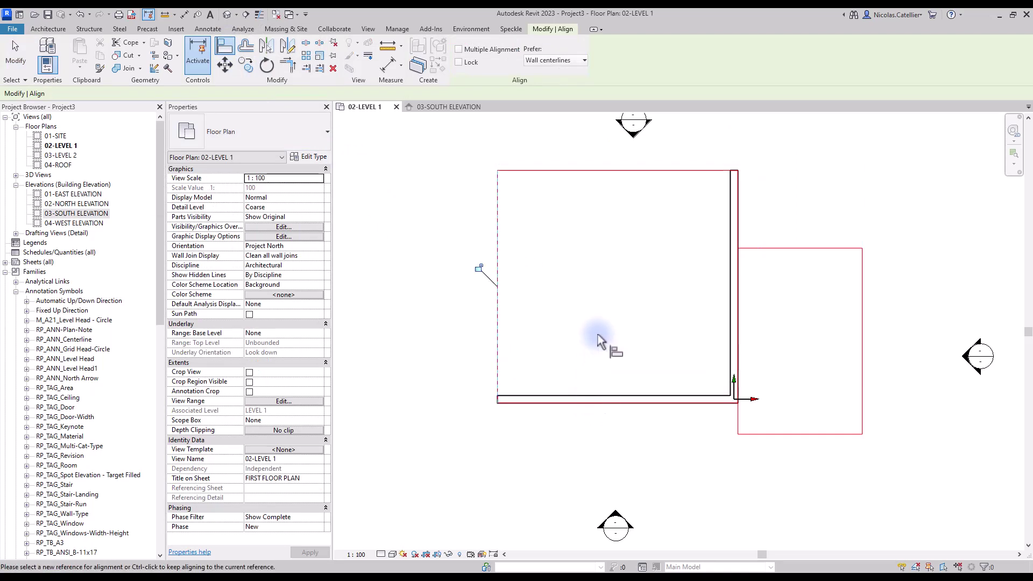
pyautogui.press('Escape')
pyautogui.press('Escape')
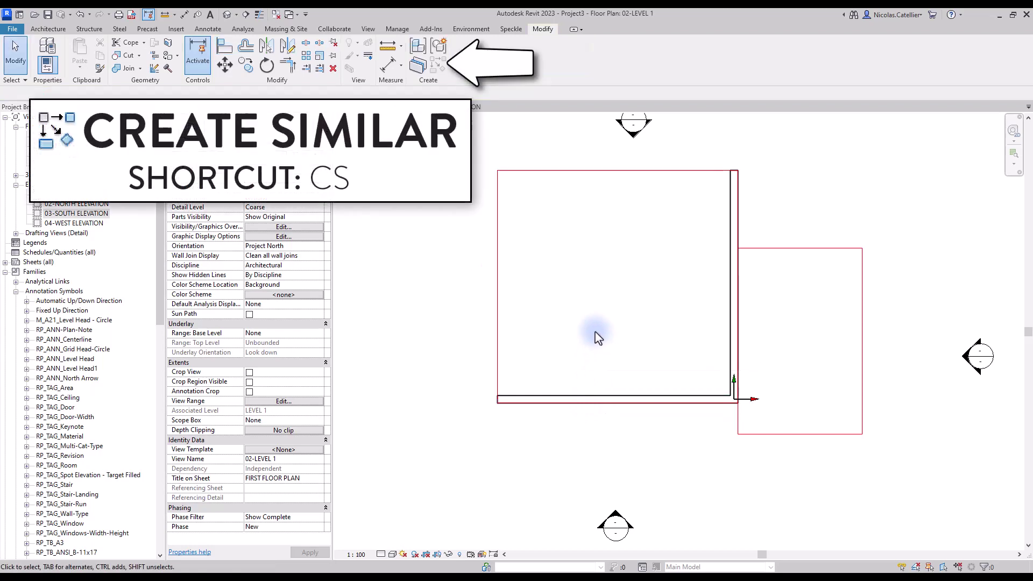
# - Use Create Similar on the right wall to draw an upper horizontal wall and a left vertical wall just inside the large outline
pyautogui.click(732, 294)
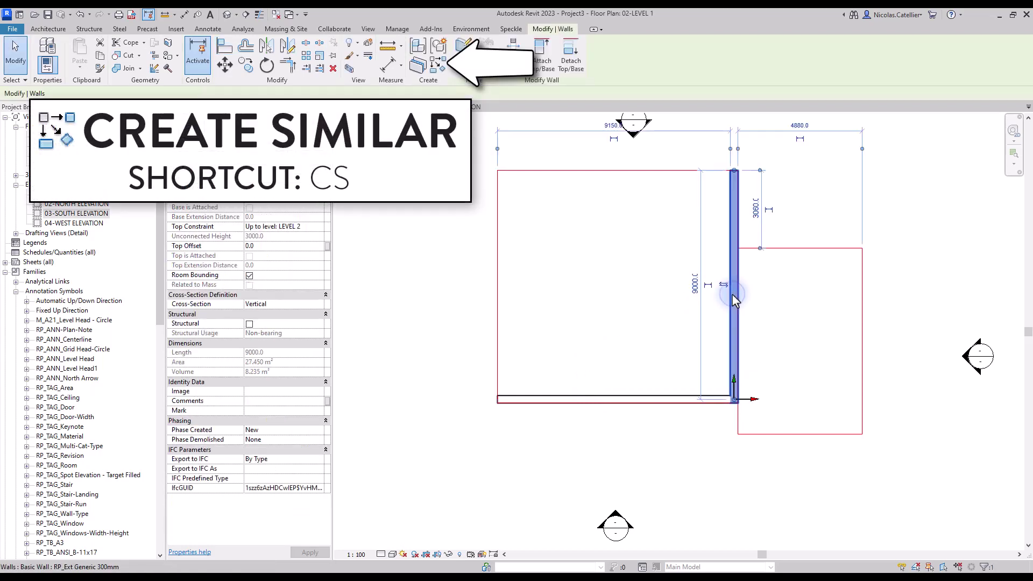
pyautogui.click(437, 66)
pyautogui.click(509, 183)
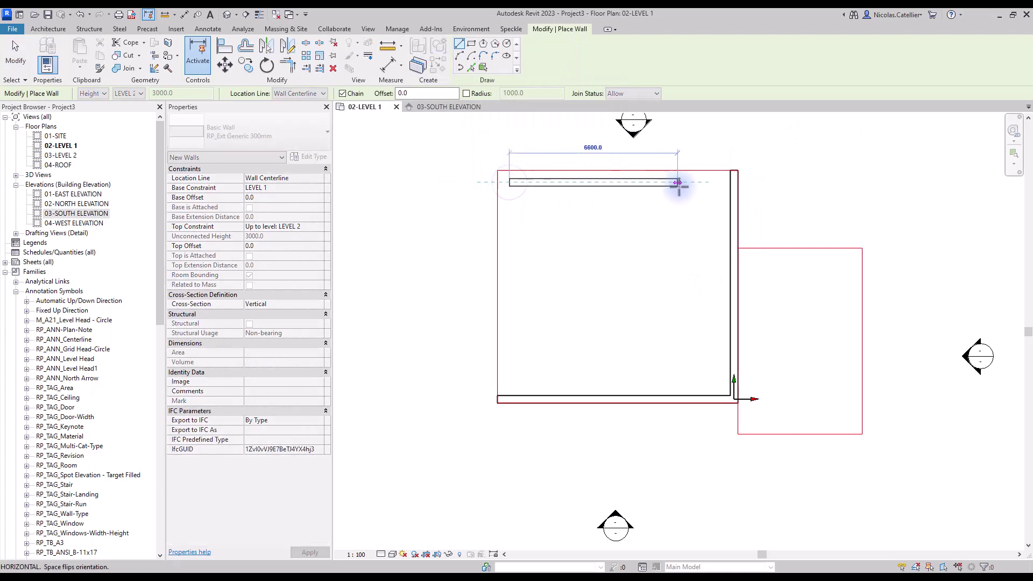
pyautogui.click(716, 183)
pyautogui.click(510, 186)
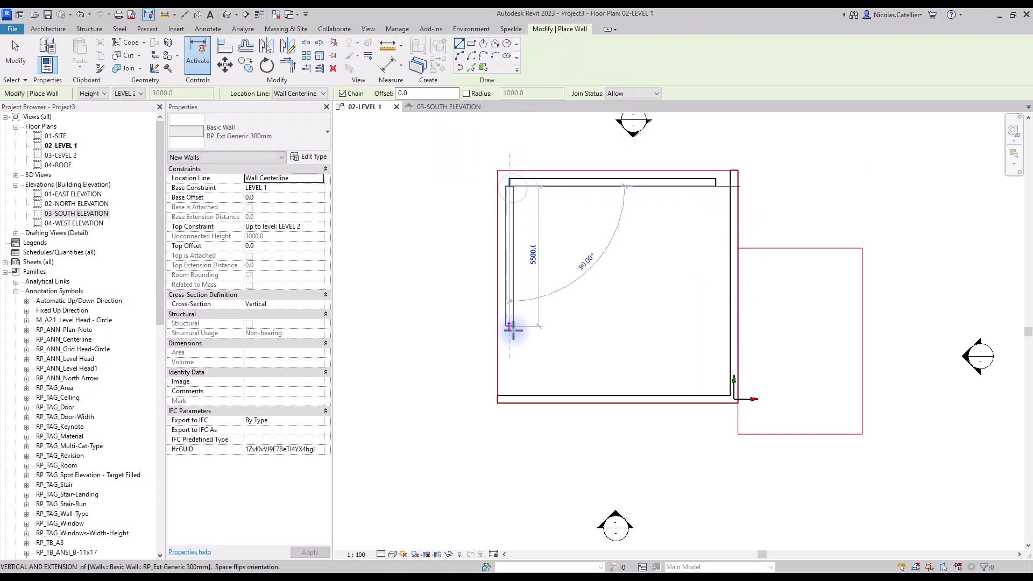
pyautogui.click(511, 354)
pyautogui.press('Escape')
pyautogui.press('Escape')
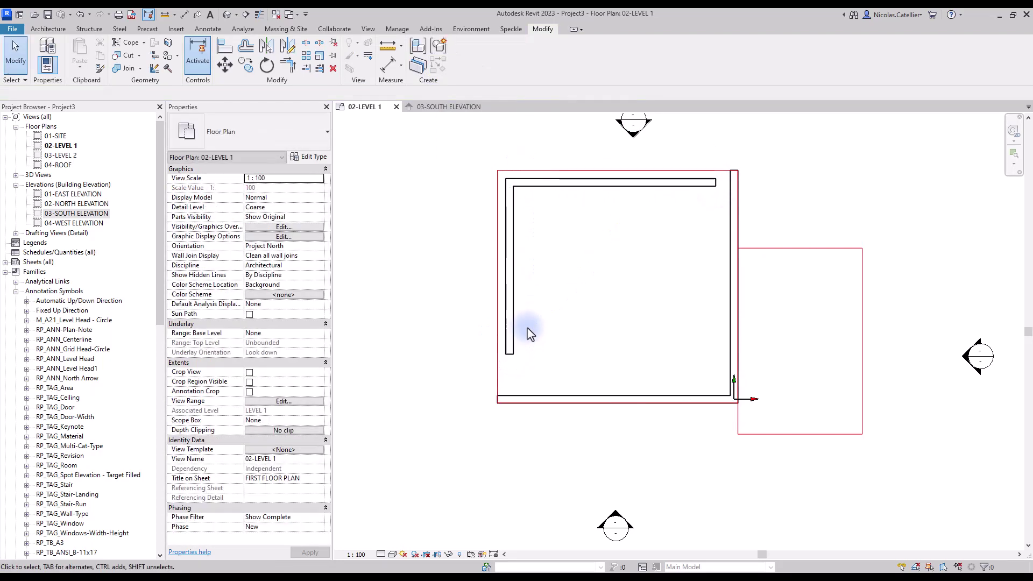
# - Align the outer faces of the new left and upper walls with the red guide lines of the large outline
pyautogui.press('a')
pyautogui.press('l')
pyautogui.click(497, 258)
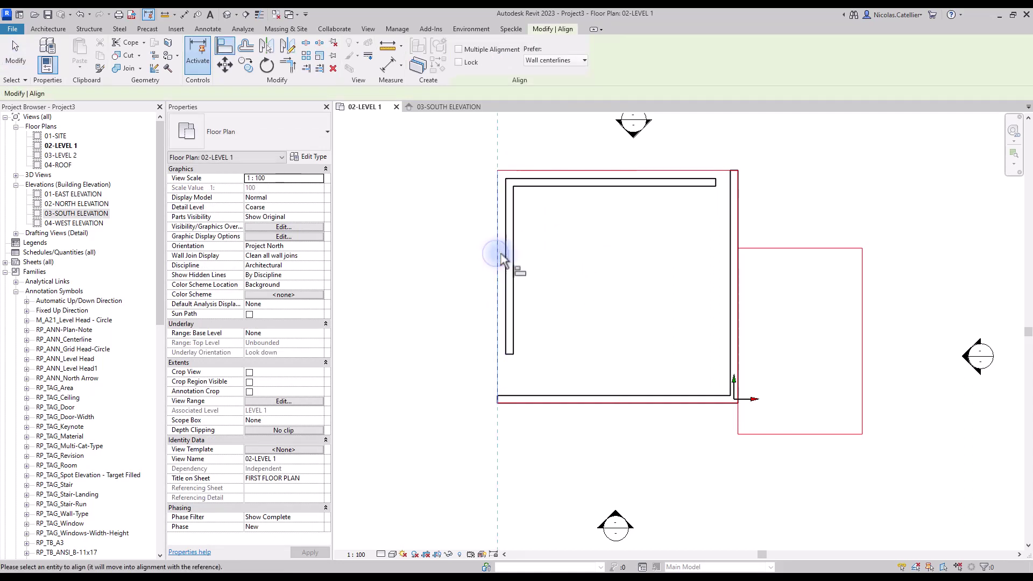
pyautogui.click(506, 259)
pyautogui.click(536, 172)
pyautogui.click(541, 184)
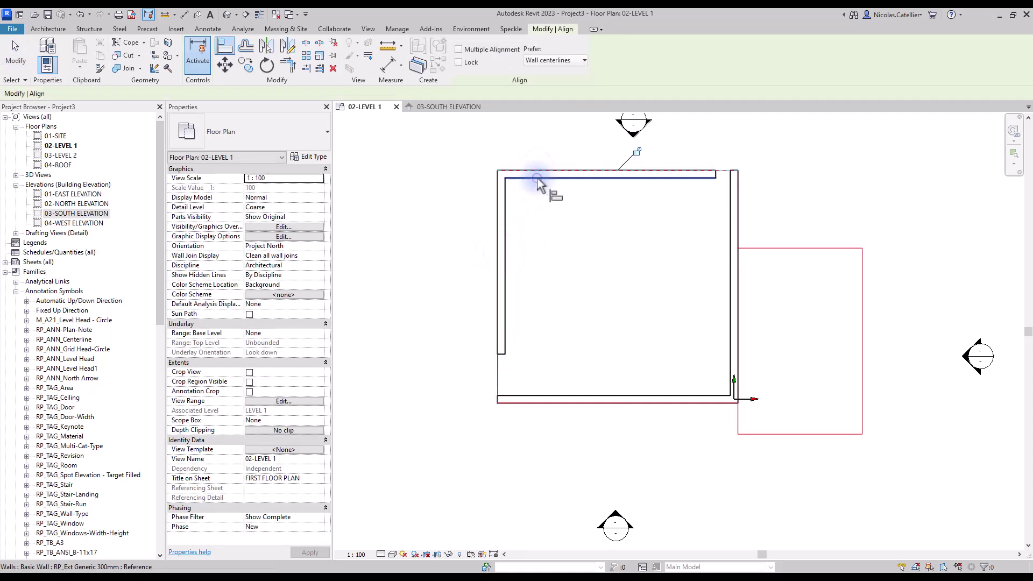
pyautogui.press('Escape')
pyautogui.press('Escape')
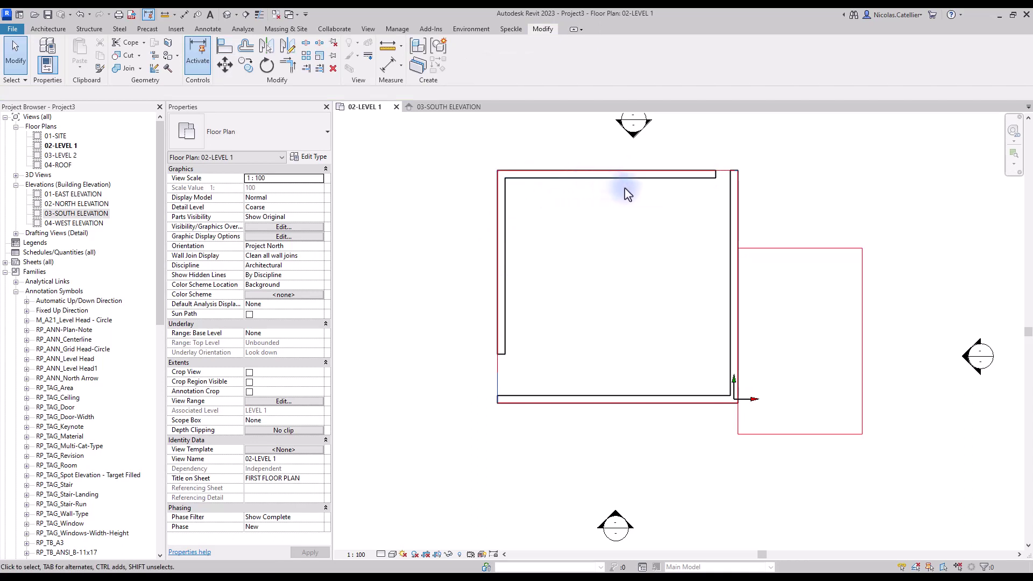
# - Align the upper wall's open end with the right wall and the left wall's open end with the lower wall
pyautogui.press('a')
pyautogui.press('l')
pyautogui.click(716, 175)
pyautogui.click(525, 395)
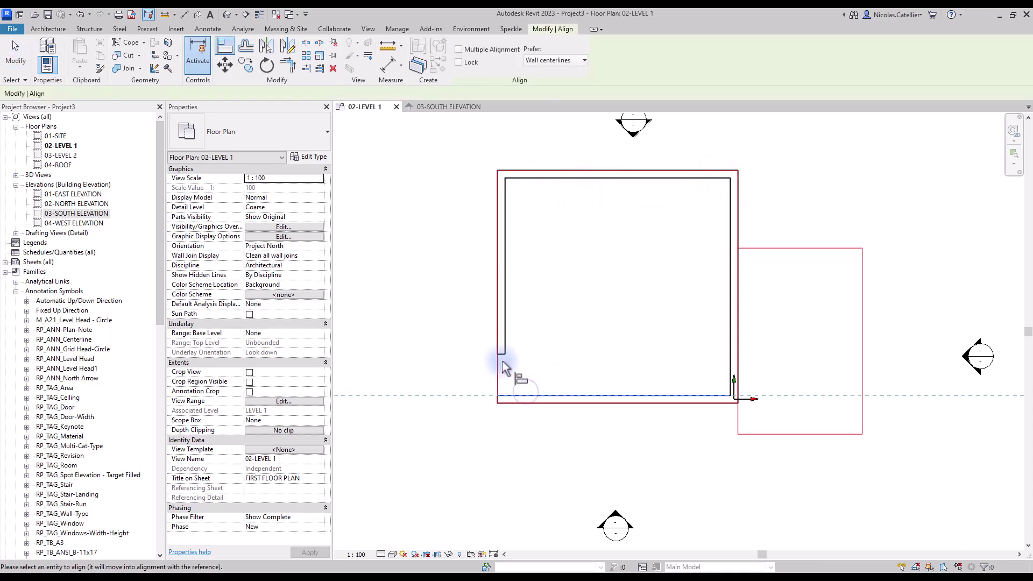
pyautogui.click(502, 353)
pyautogui.click(505, 352)
# - Create three similar connected walls inside the side outline: upper about 3900 mm long, right vertical, and lower about 4100 mm long
pyautogui.press('c')
pyautogui.press('s')
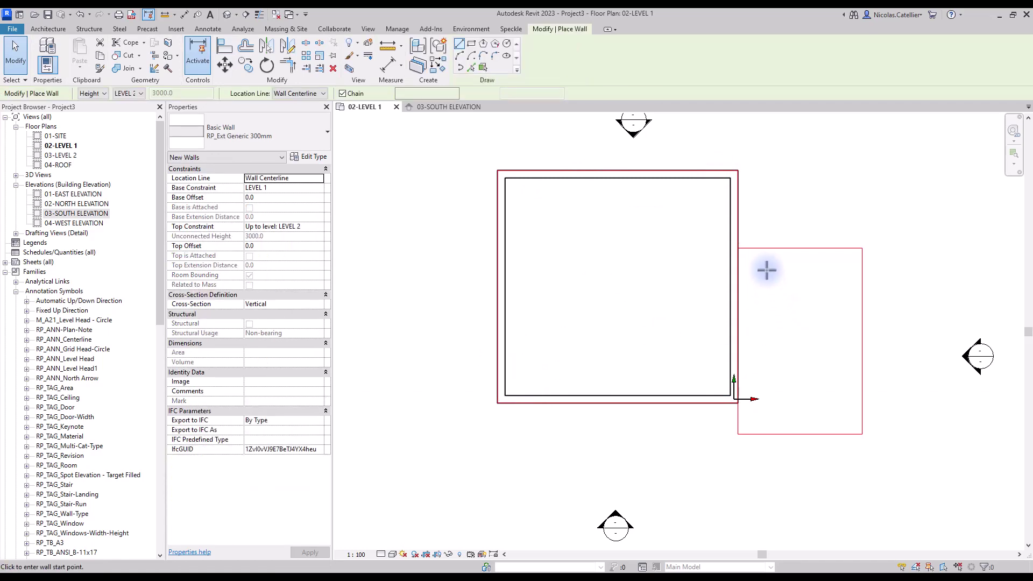
pyautogui.click(751, 261)
pyautogui.click(850, 260)
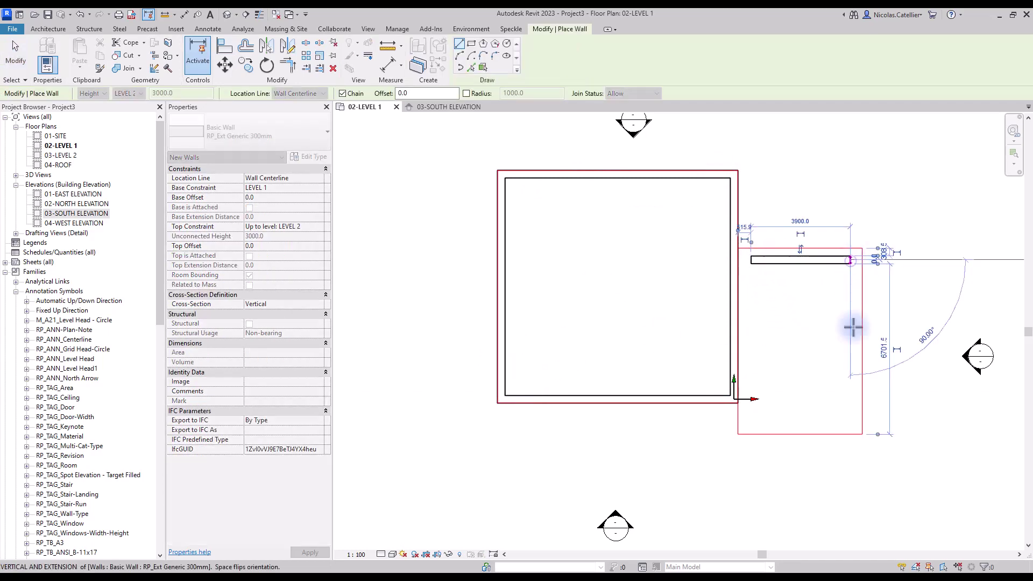
pyautogui.click(851, 423)
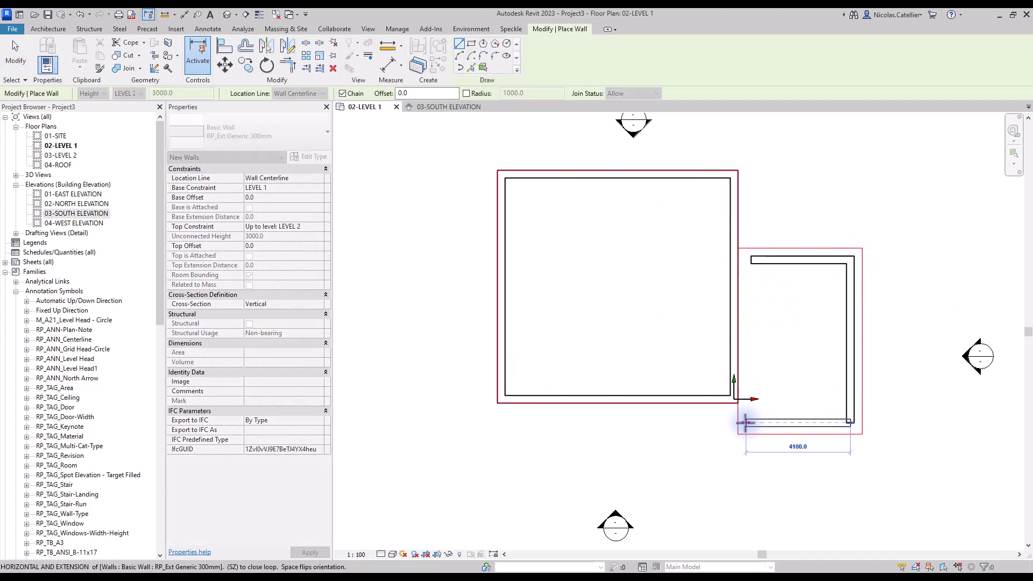
pyautogui.click(747, 423)
pyautogui.press('Escape')
pyautogui.press('Escape')
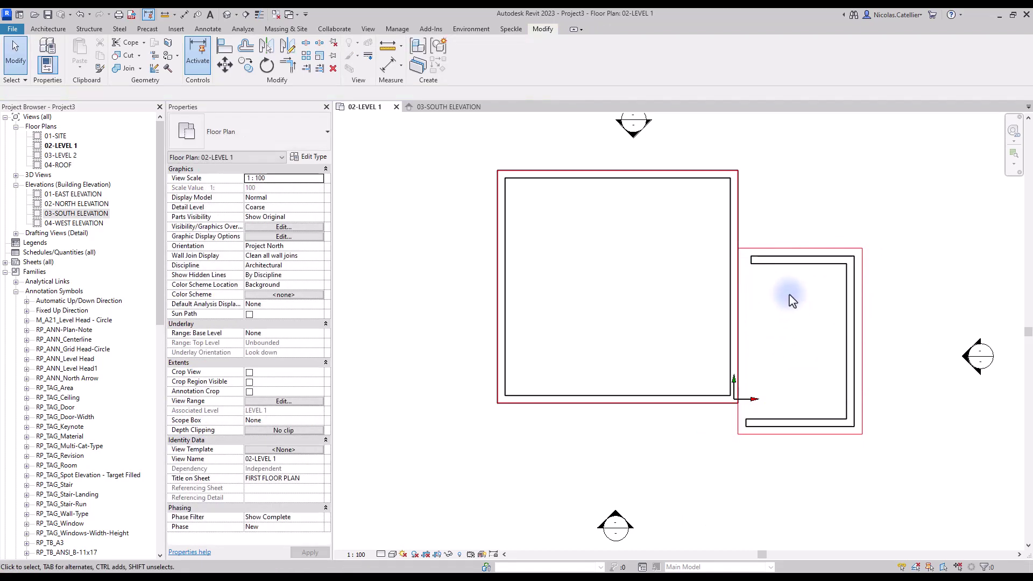
# - Pull the side outline's right wall back from its upper corner and use Trim to rejoin it with the upper wall
pyautogui.press('t')
pyautogui.press('r')
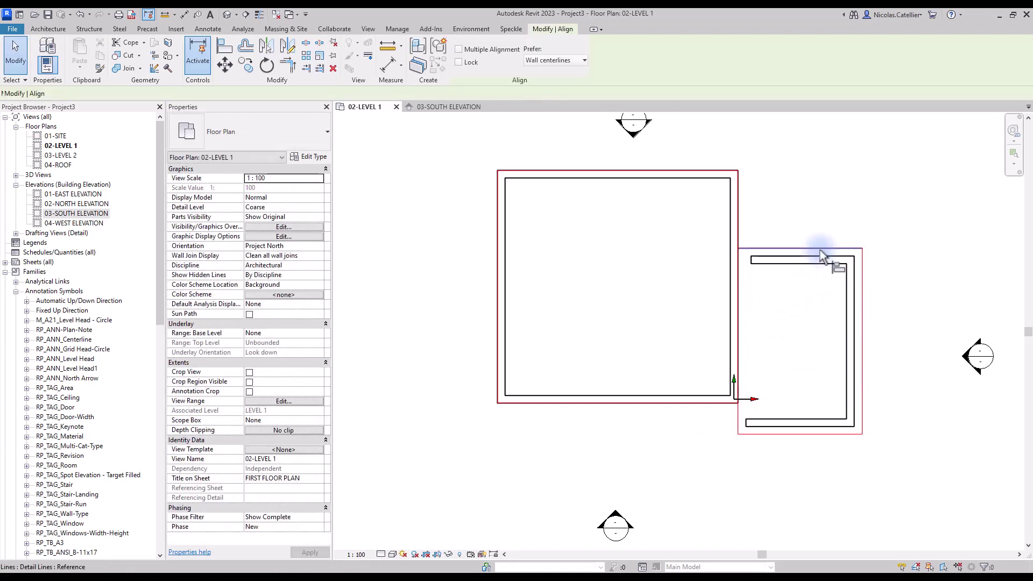
pyautogui.click(851, 300)
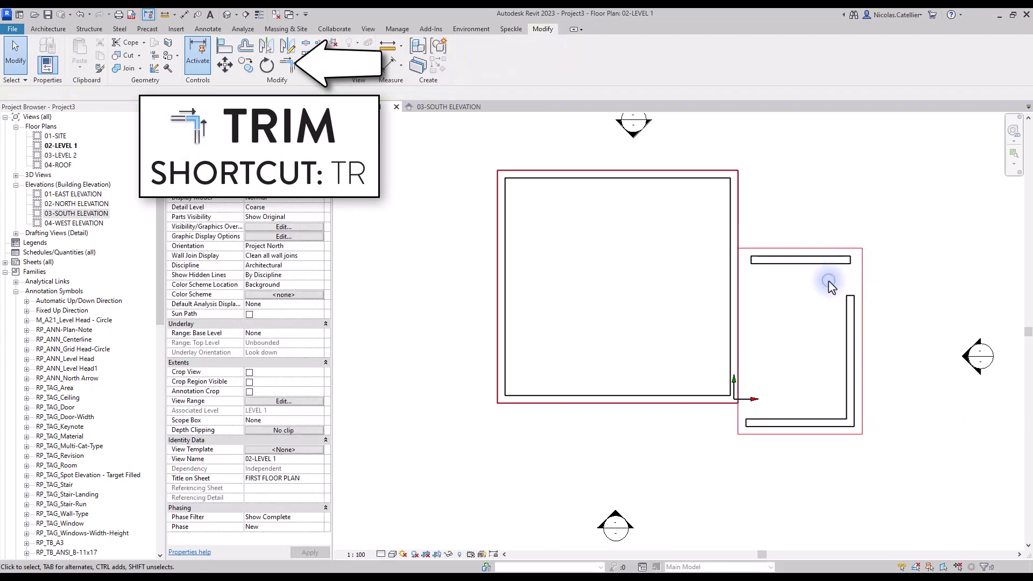
pyautogui.press('t')
pyautogui.press('r')
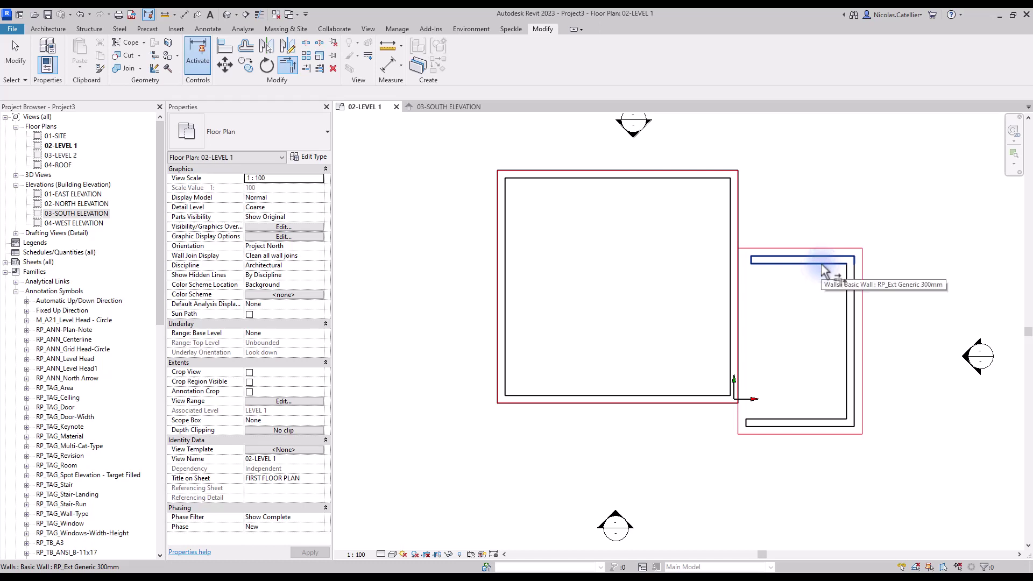
# - Align the outer faces of the side outline's three walls and their open ends with the red guide lines and the large outline's wall
pyautogui.press('Escape')
pyautogui.press('a')
pyautogui.press('l')
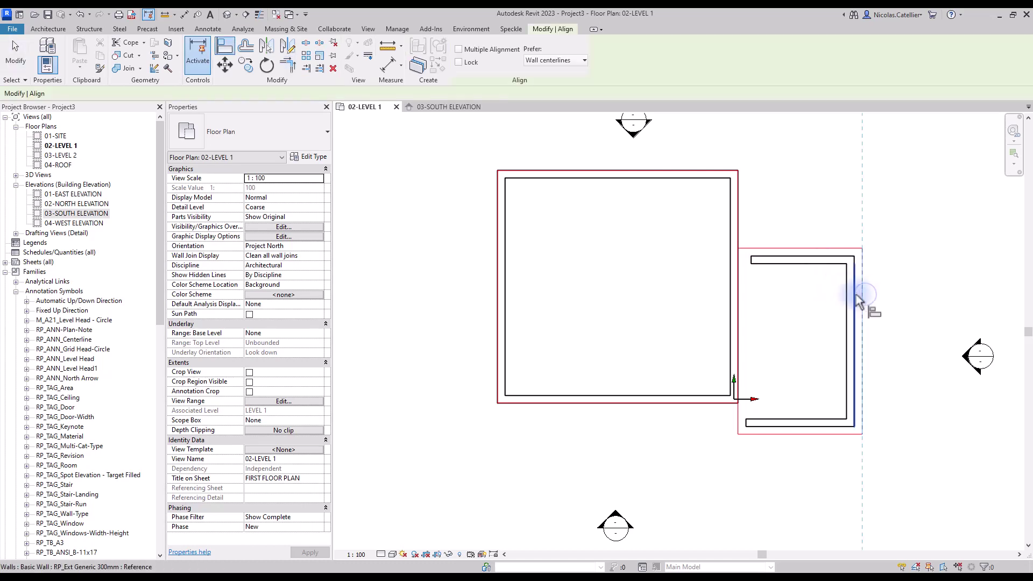
pyautogui.click(816, 260)
pyautogui.press('Escape')
pyautogui.press('Escape')
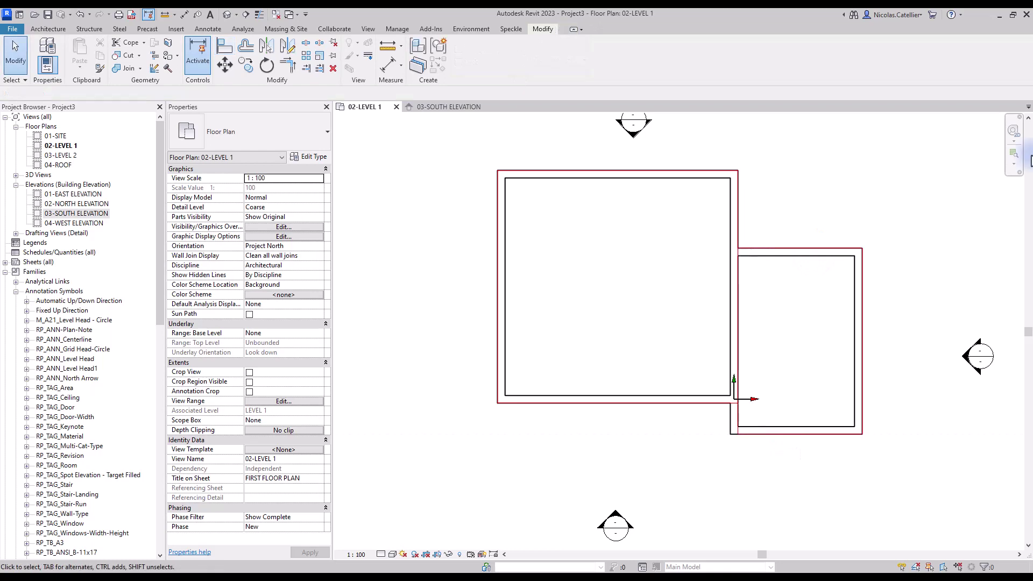
# - Draw RP_Int Generic 100mm partitions inside the large outline: a 2000 mm deep closet, an upper horizontal wall, a lower-right room, and a short stub wall
pyautogui.click(614, 279)
pyautogui.press('w')
pyautogui.press('a')
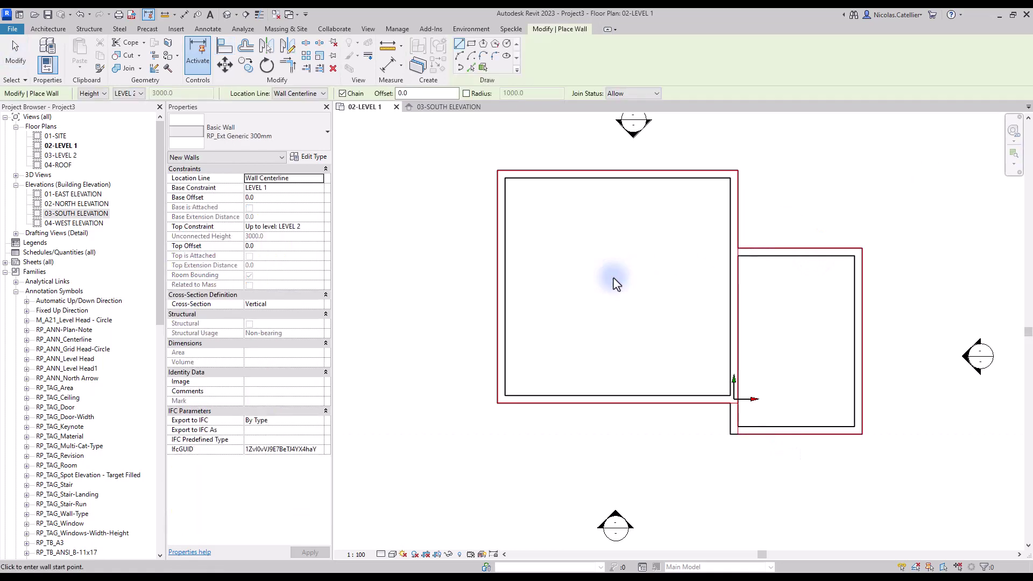
pyautogui.click(260, 131)
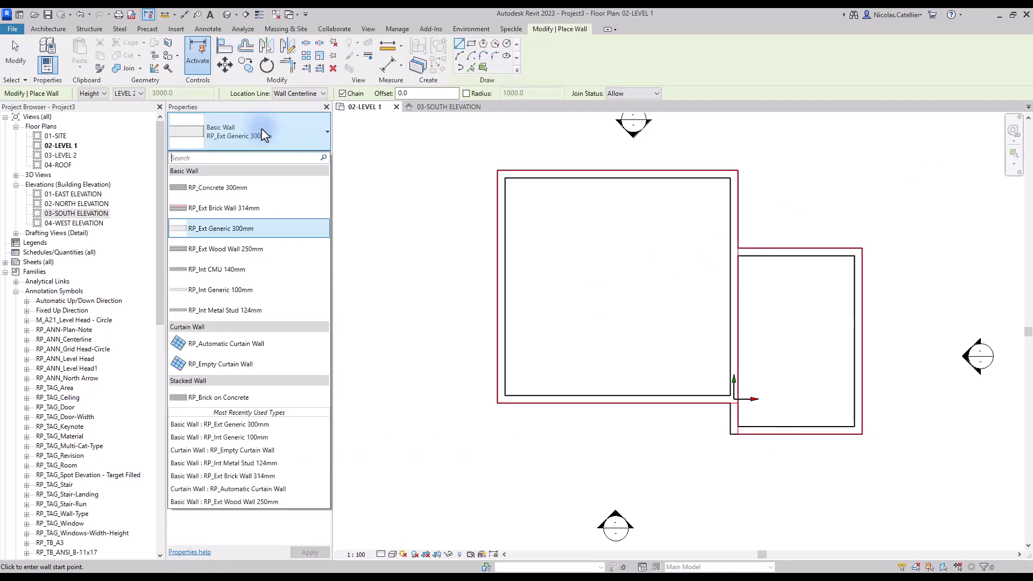
pyautogui.click(249, 293)
pyautogui.scroll(1, 684, 295)
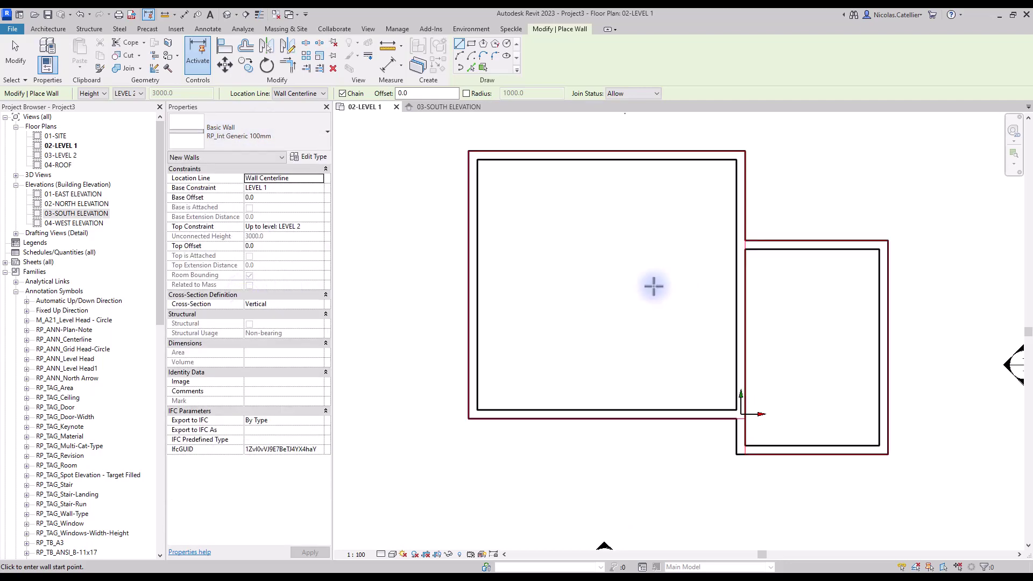
pyautogui.click(605, 285)
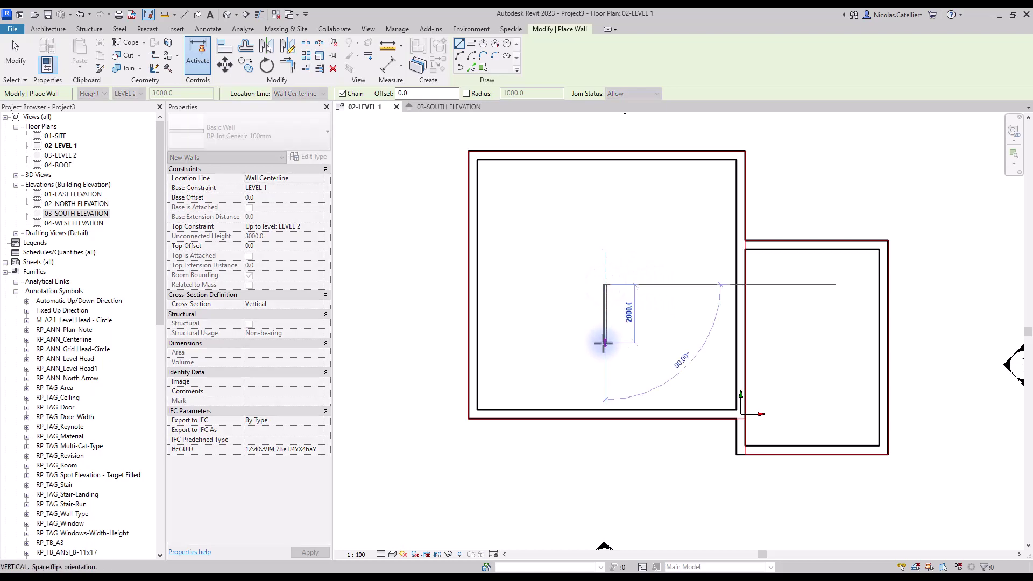
pyautogui.click(603, 343)
pyautogui.click(641, 343)
pyautogui.click(640, 285)
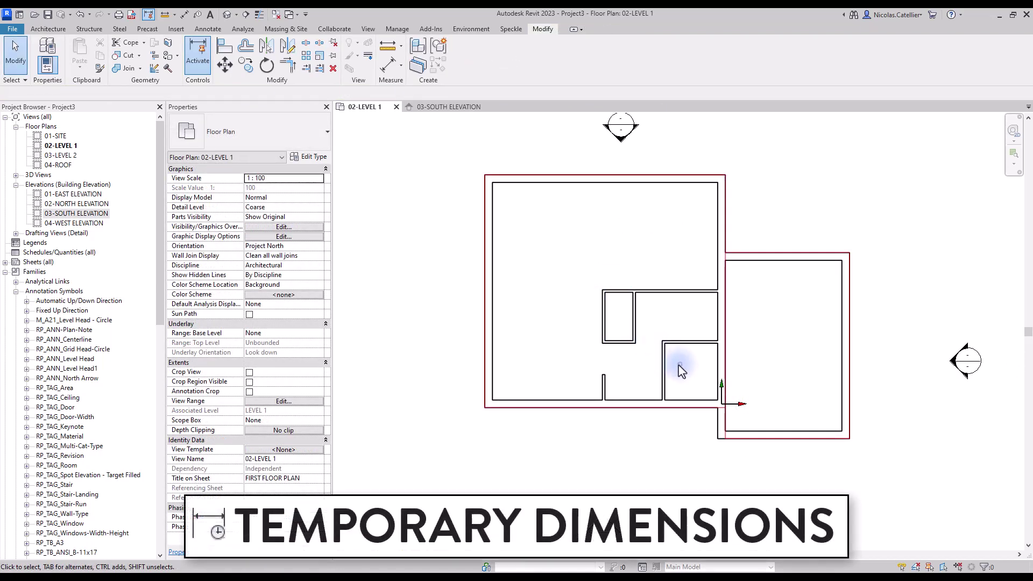
# - Set the distance from the lower-right room's left wall, measured at its left face, to the right exterior wall to 2500 mm
pyautogui.click(663, 364)
pyautogui.scroll(3, 672, 380)
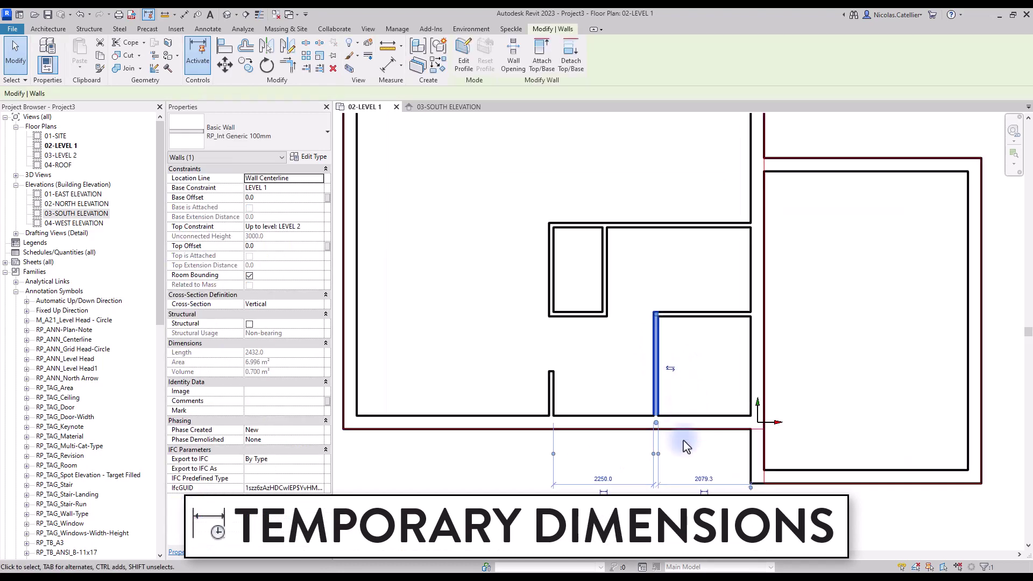
pyautogui.scroll(1, 686, 446)
pyautogui.moveTo(686, 446); pyautogui.dragTo(678, 386, button='middle')
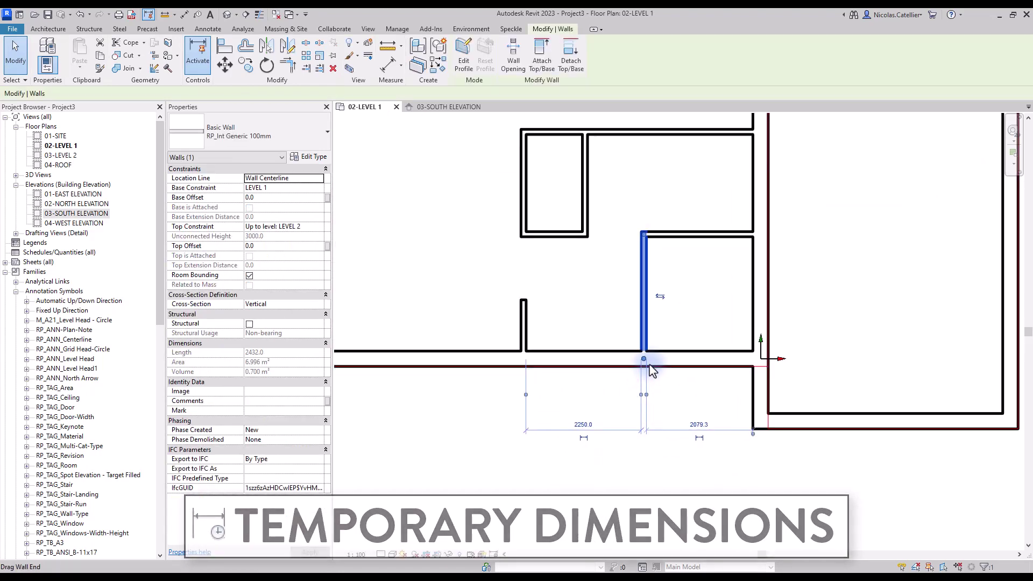
pyautogui.click(646, 396)
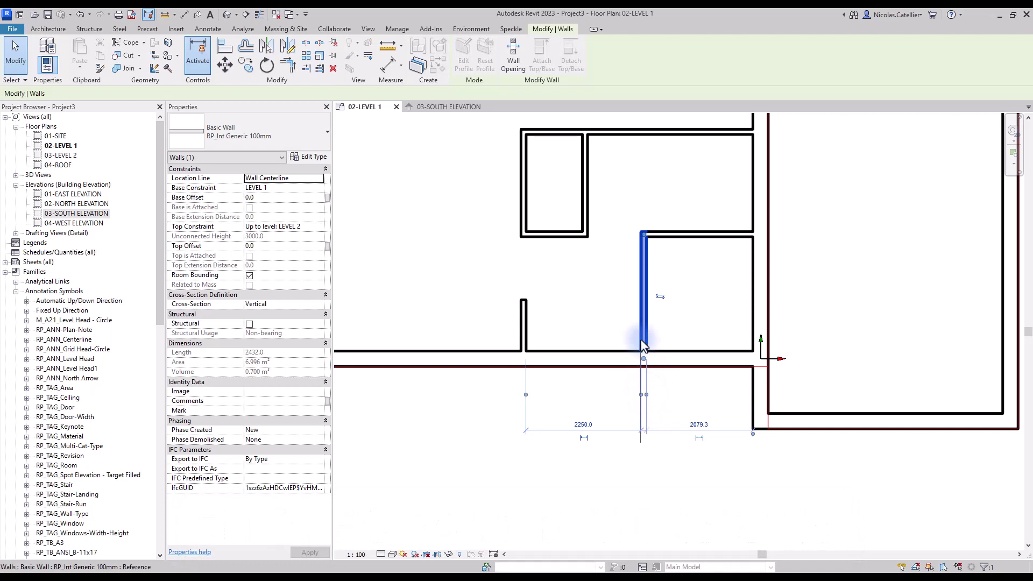
pyautogui.click(696, 423)
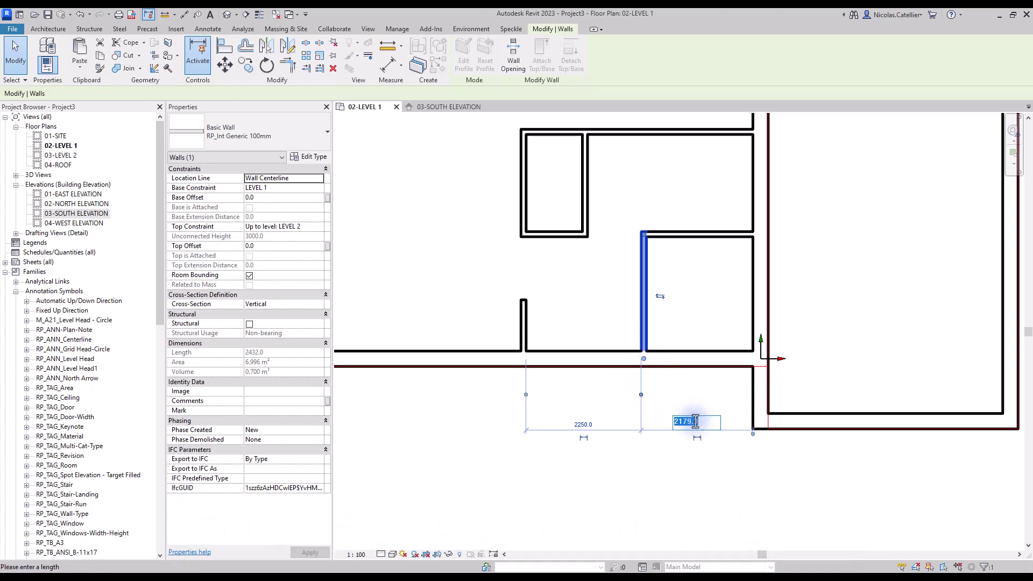
pyautogui.write('2500')
pyautogui.press('Return')
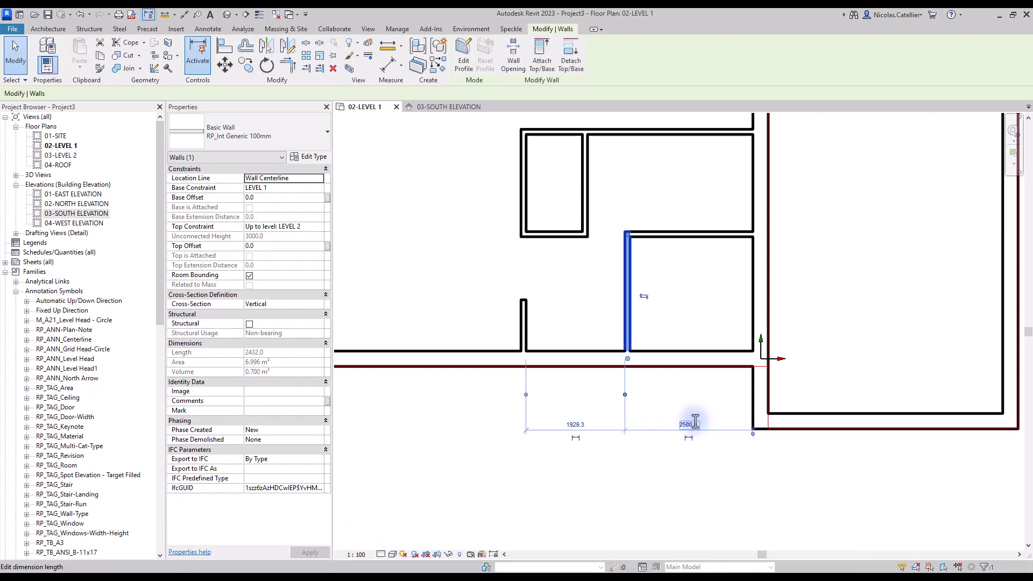
pyautogui.scroll(2, 651, 371)
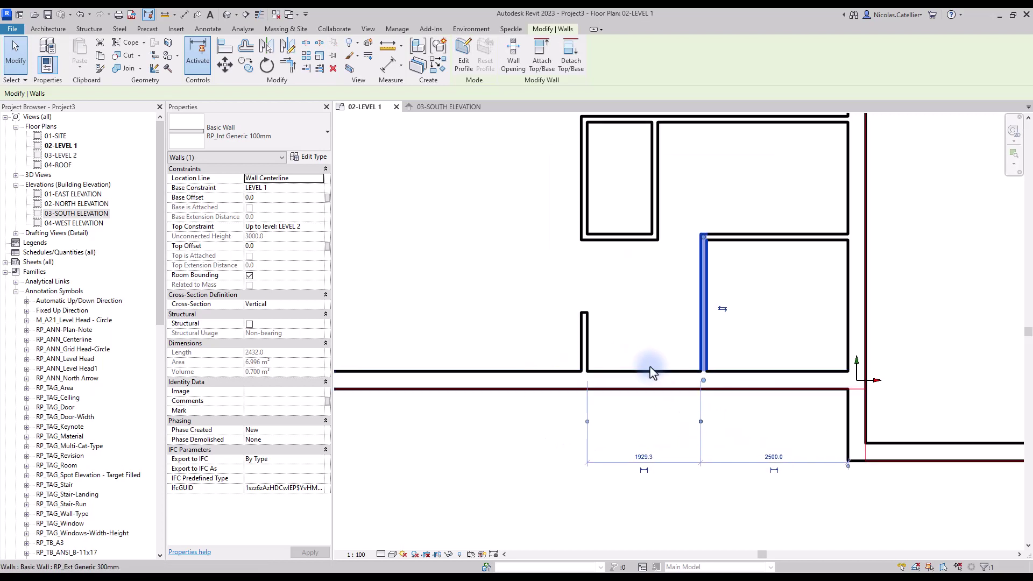
pyautogui.click(585, 343)
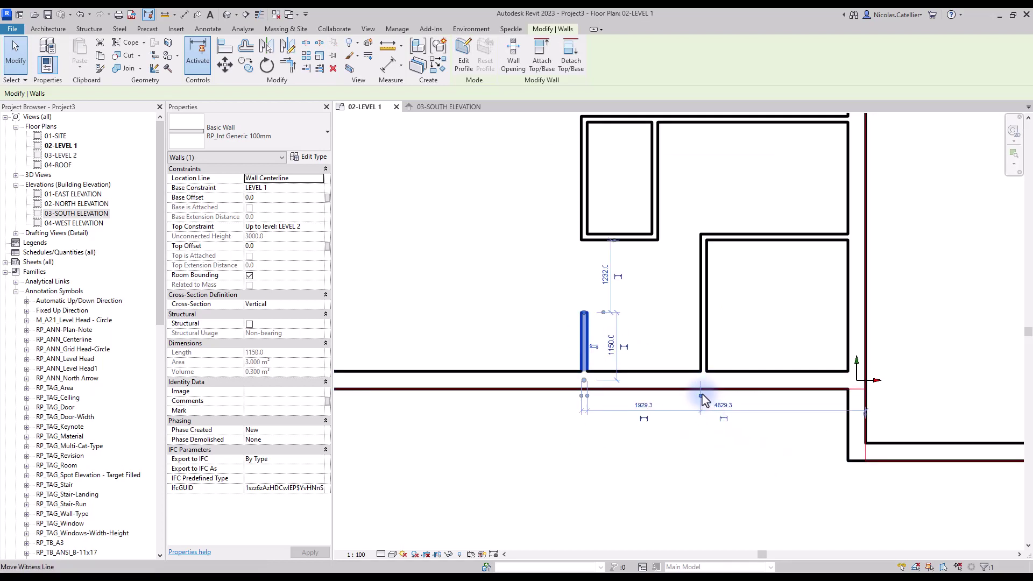
pyautogui.click(644, 406)
pyautogui.click(675, 328)
# - Move the closet's walls horizontally to the left, away from the lower-right room's left wall
pyautogui.click(656, 215)
pyautogui.moveTo(660, 208); pyautogui.dragTo(648, 316, button='middle')
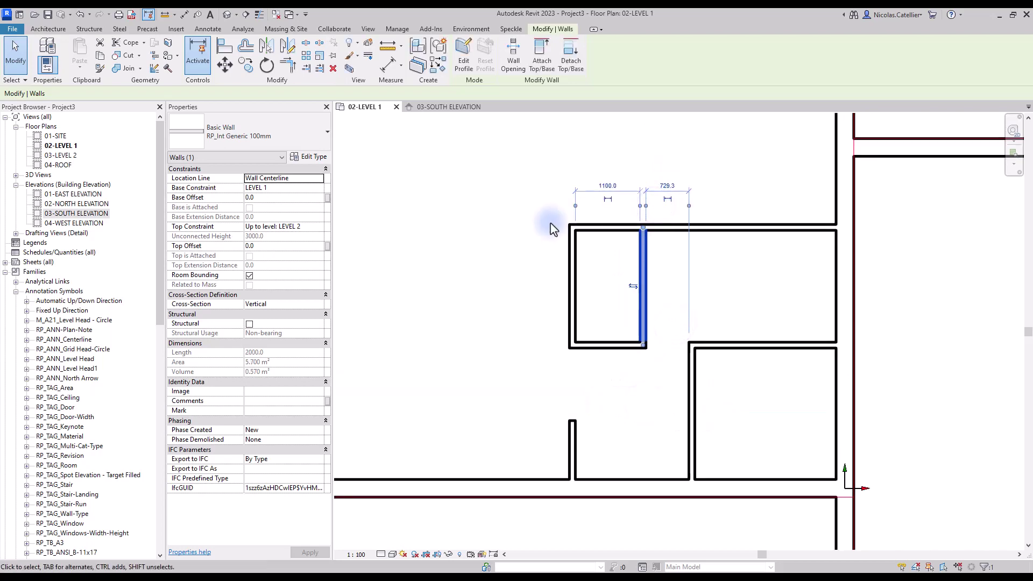
pyautogui.moveTo(543, 206); pyautogui.dragTo(658, 359)
pyautogui.press('m')
pyautogui.press('v')
pyautogui.click(658, 360)
pyautogui.click(634, 359)
# - Set the horizontal distance between the closet's right wall and the lower-right room's left wall to 1250 mm
pyautogui.click(621, 254)
pyautogui.click(651, 186)
pyautogui.write('1250')
pyautogui.press('Return')
pyautogui.click(670, 300)
pyautogui.scroll(-2, 700, 285)
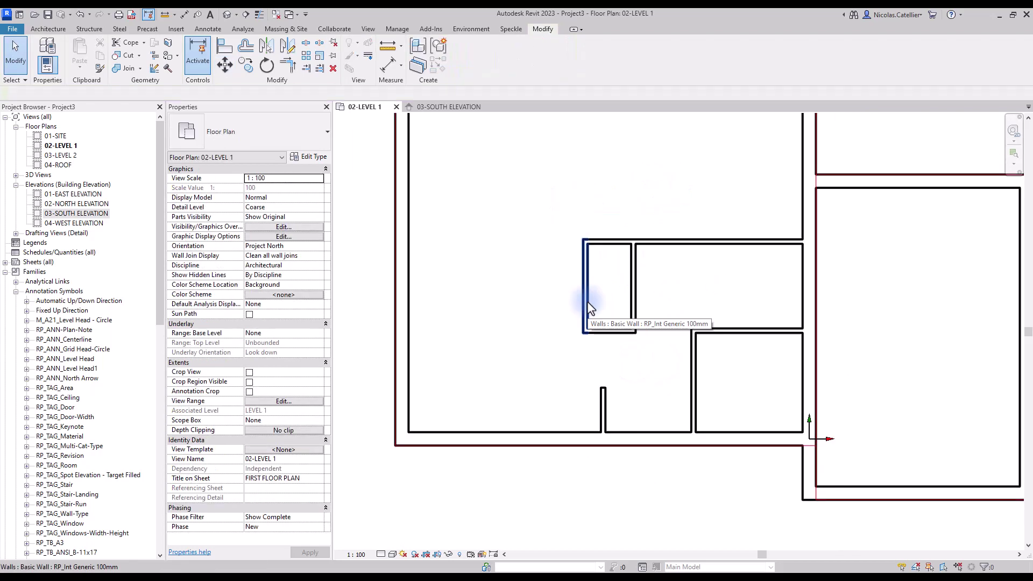
# - Shift the closet's left wall slightly inwards using its width dimension and align the short stub wall with it
pyautogui.click(585, 286)
pyautogui.scroll(2, 625, 362)
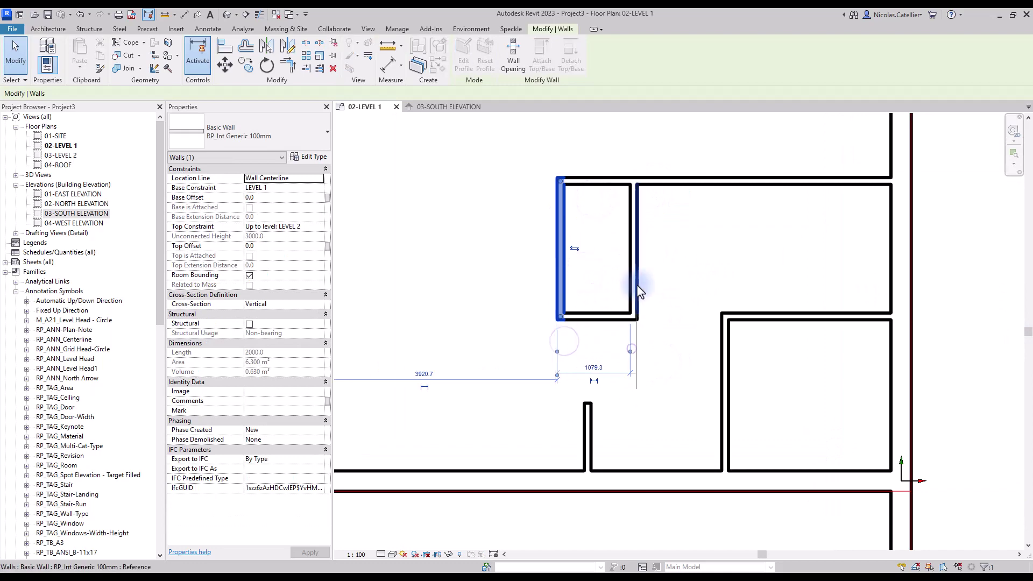
pyautogui.press('a')
pyautogui.press('l')
pyautogui.click(563, 309)
pyautogui.click(585, 435)
pyautogui.press('Escape')
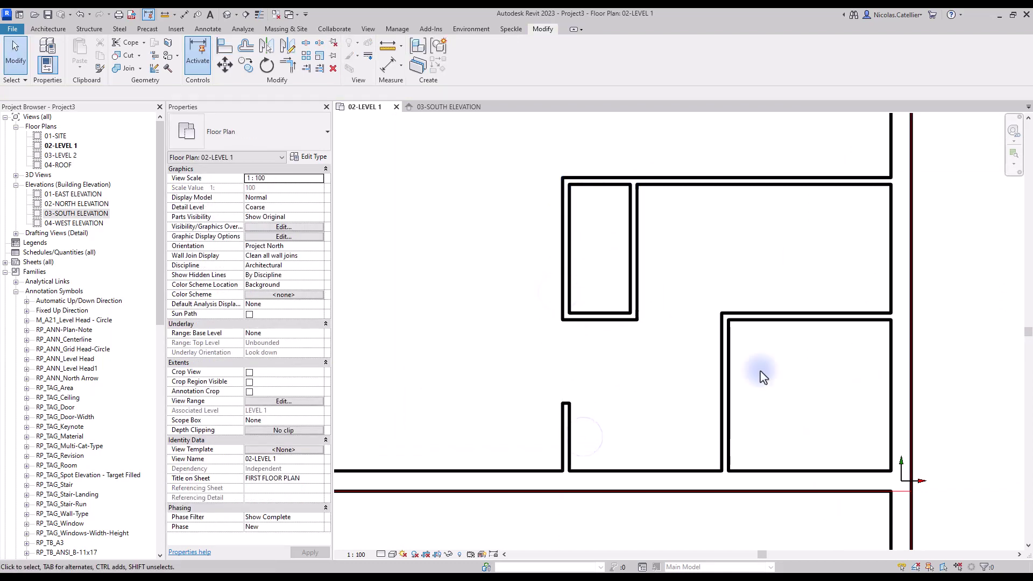
# - Set the lower-right room's clear depth to 2100 mm and align the closet's lower wall with the room's upper wall
pyautogui.click(724, 370)
pyautogui.scroll(-2, 722, 369)
pyautogui.click(629, 329)
pyautogui.moveTo(679, 232); pyautogui.dragTo(660, 274, button='middle')
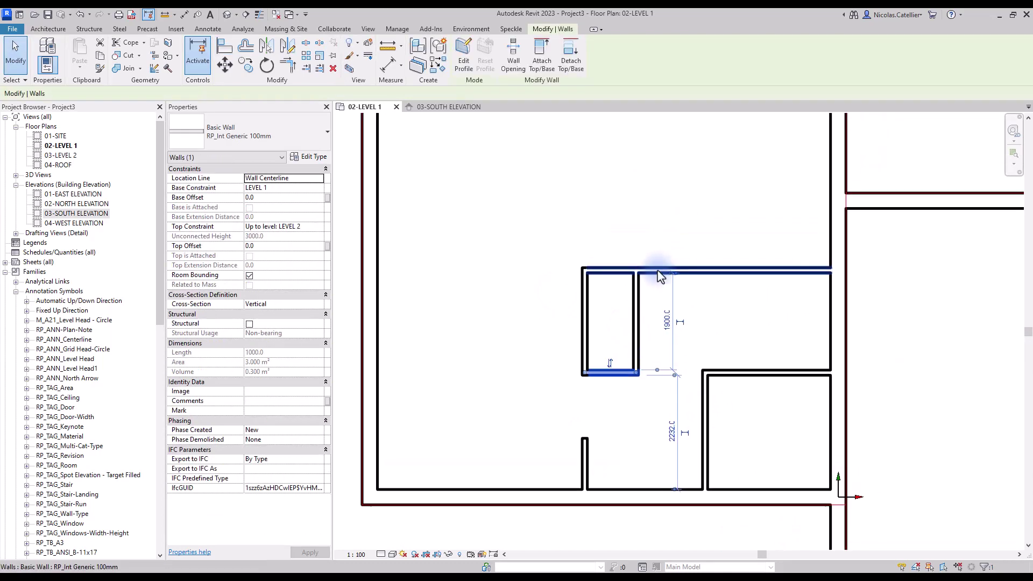
pyautogui.click(745, 375)
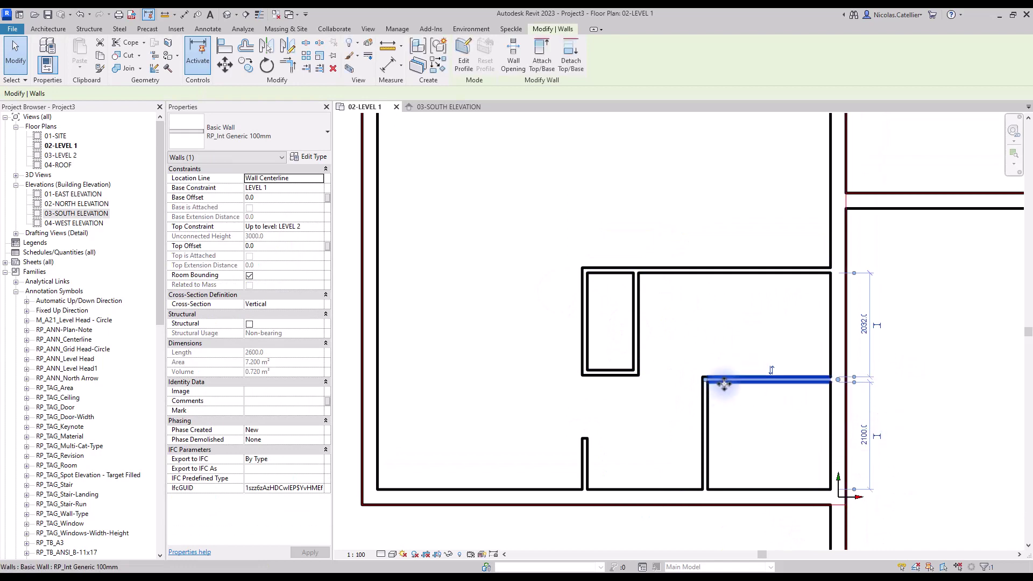
pyautogui.press('Escape')
# - Set the distance from the upper partition's upper face to the closet lower wall's lower face to 2200 mm
pyautogui.click(614, 270)
pyautogui.click(544, 326)
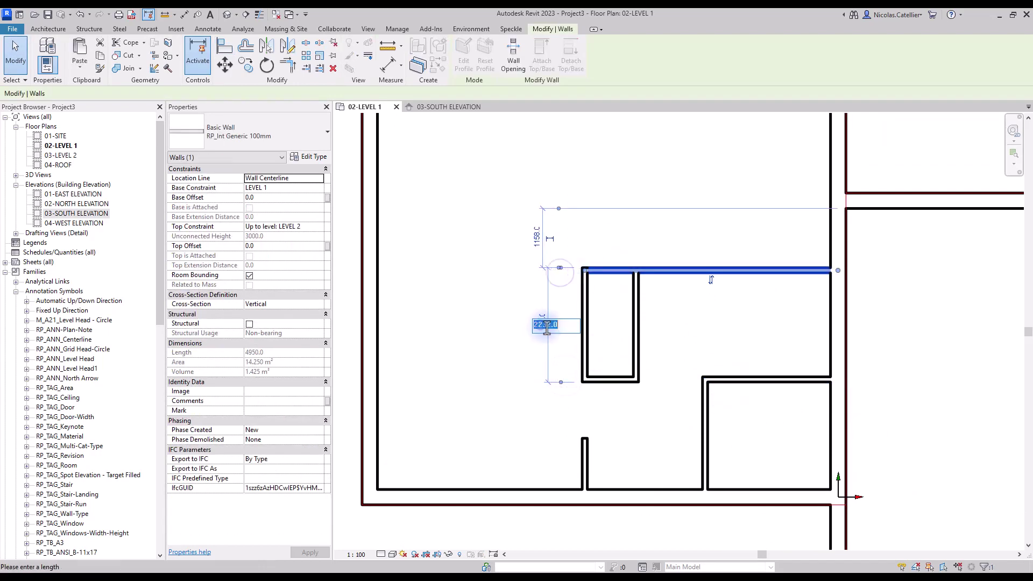
pyautogui.write('2200')
pyautogui.press('Return')
pyautogui.press('Escape')
pyautogui.scroll(-2, 603, 382)
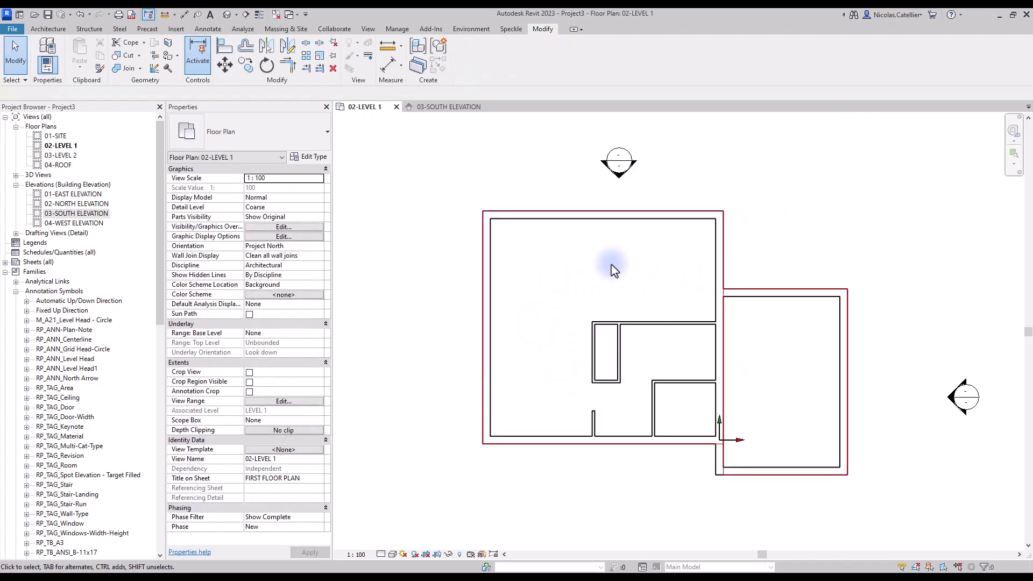
# - Place an RP_DOOR_Simple 750mm x 2134mm door in the lower-right room's exterior wall, centred with 675 mm on each side
pyautogui.click(47, 29)
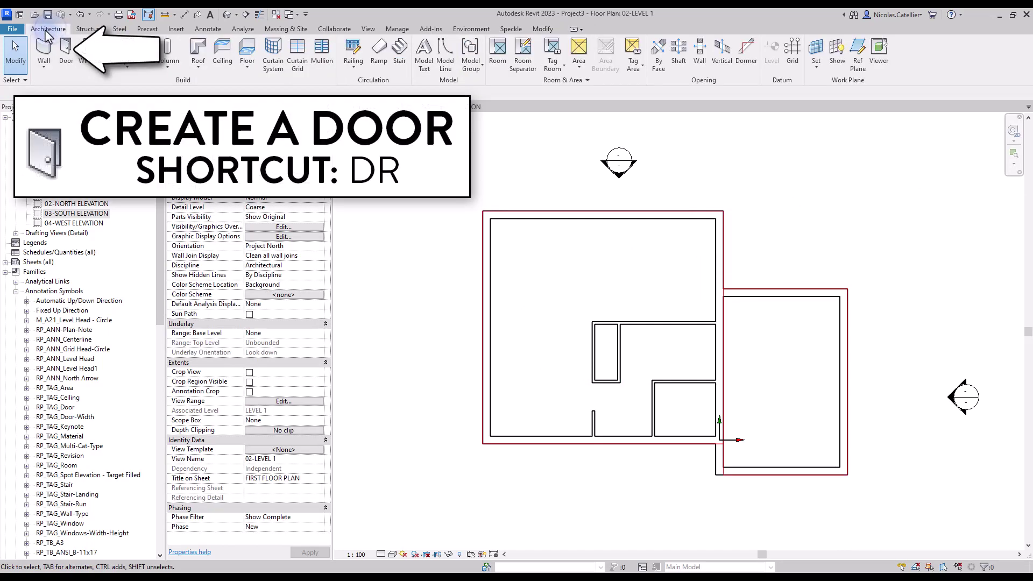
pyautogui.click(67, 50)
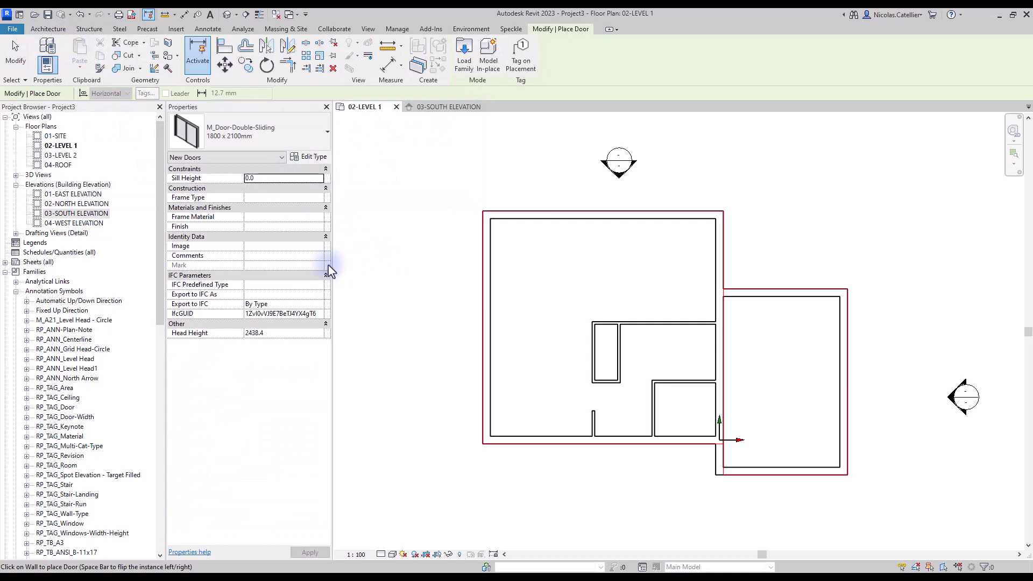
pyautogui.click(265, 138)
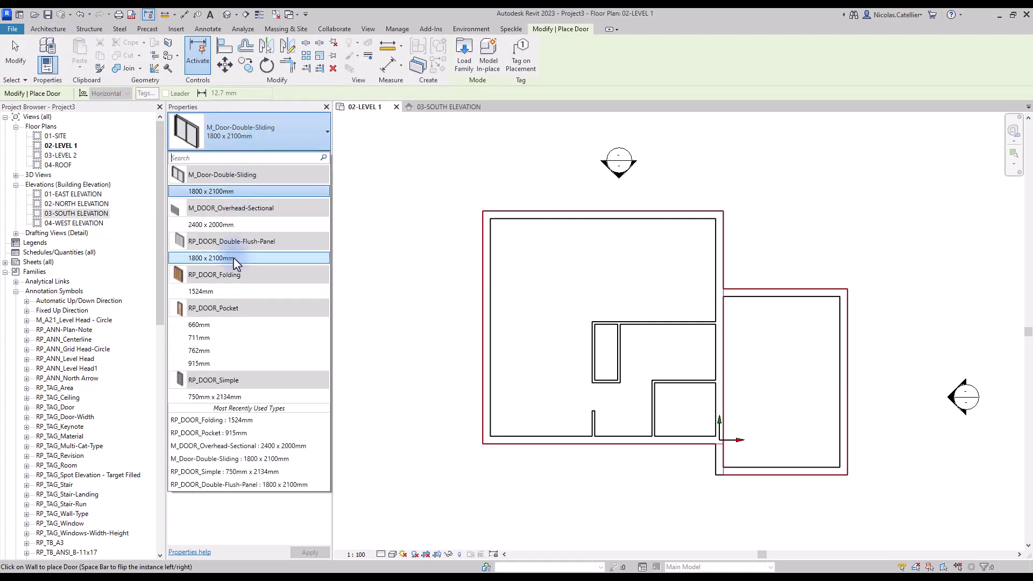
pyautogui.click(291, 397)
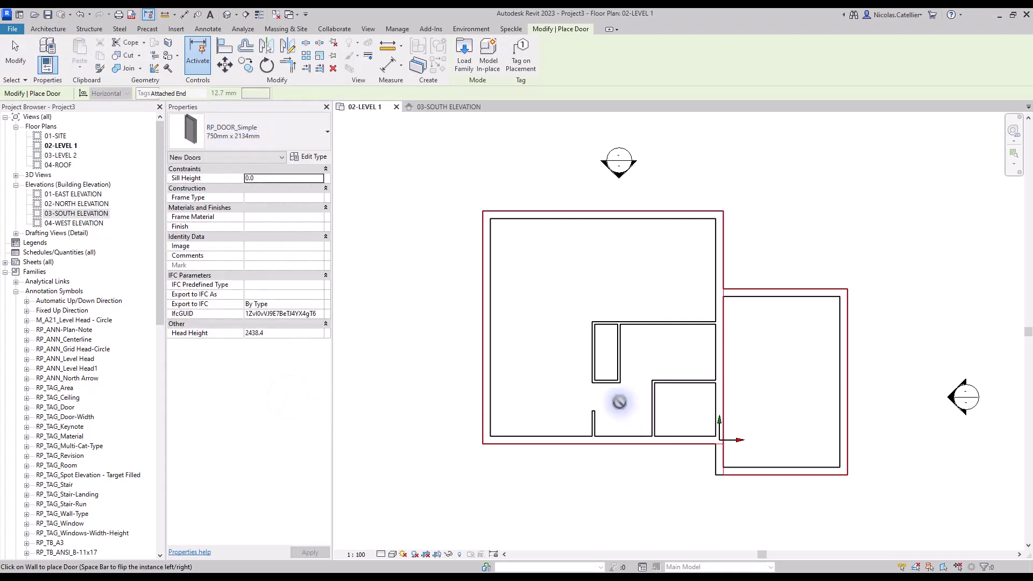
pyautogui.scroll(2, 619, 403)
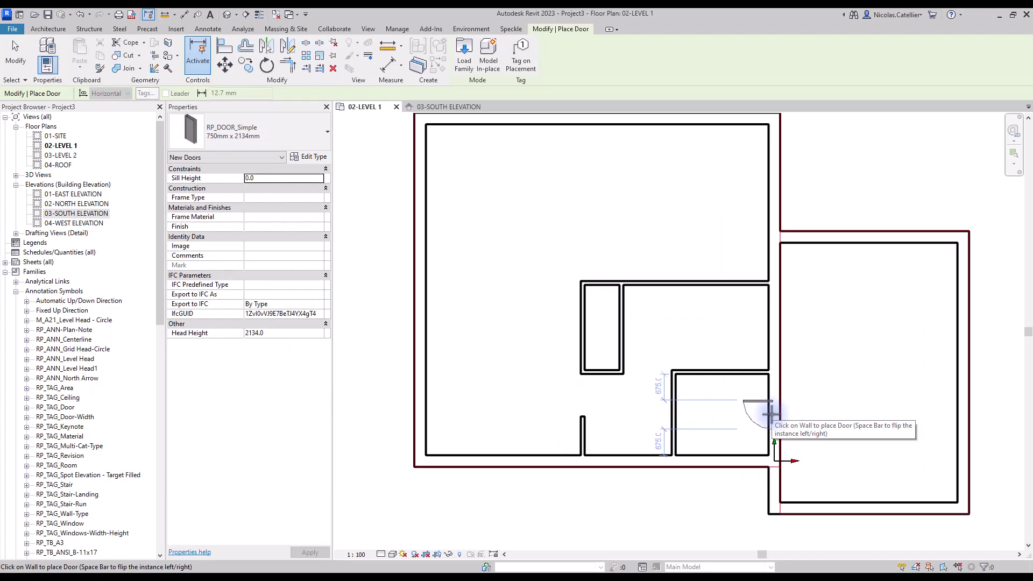
pyautogui.click(770, 413)
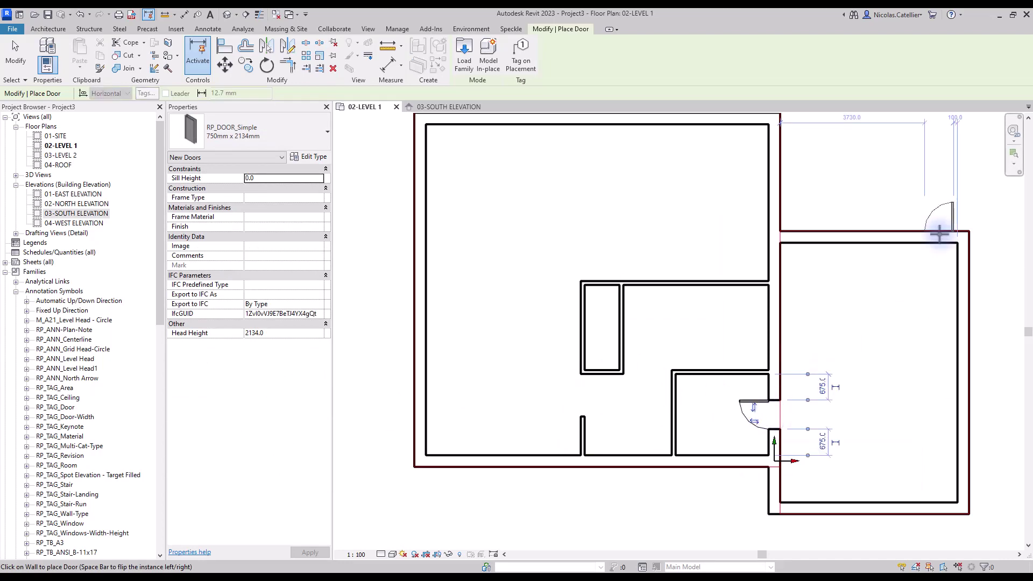
# - Place a second door of the same type near the right end of the side outline's upper wall and try flipping its hinge side
pyautogui.click(940, 234)
pyautogui.press('Escape')
pyautogui.press('Escape')
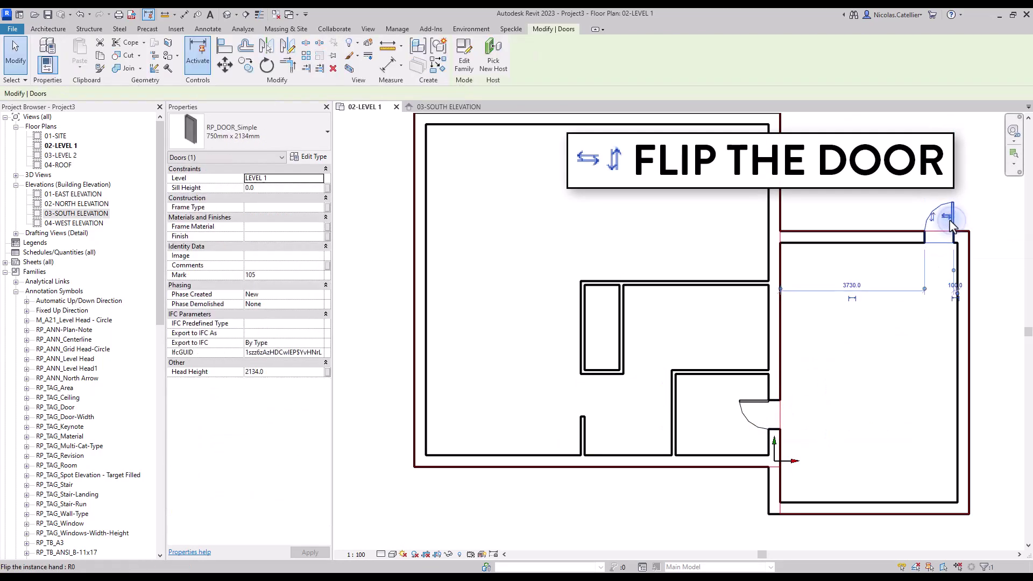
pyautogui.click(947, 217)
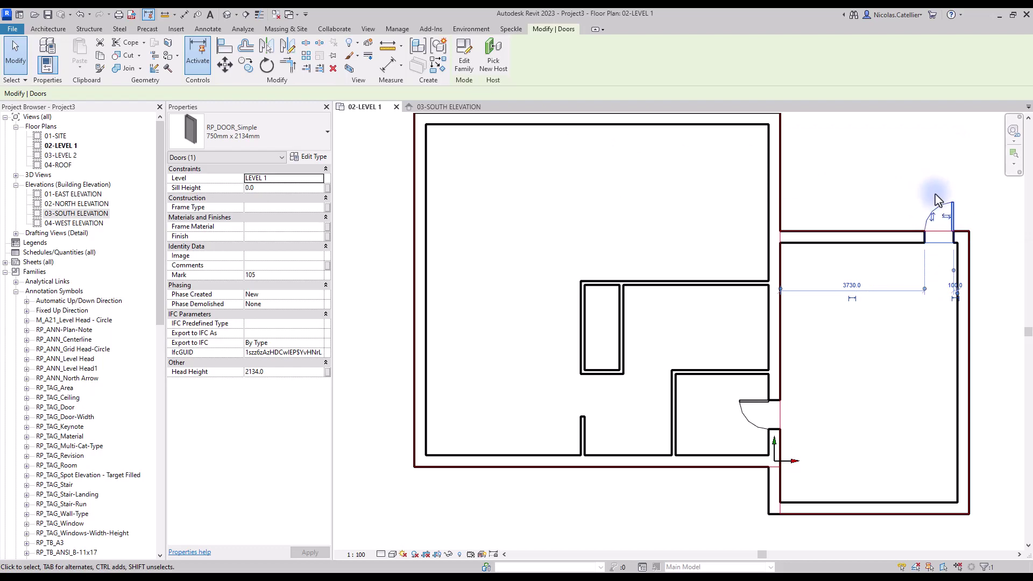
# - Create a similar door in the large outline's lower wall, between the stub wall and the lower-right room
pyautogui.scroll(-1, 881, 207)
pyautogui.moveTo(877, 206); pyautogui.dragTo(854, 235, button='middle')
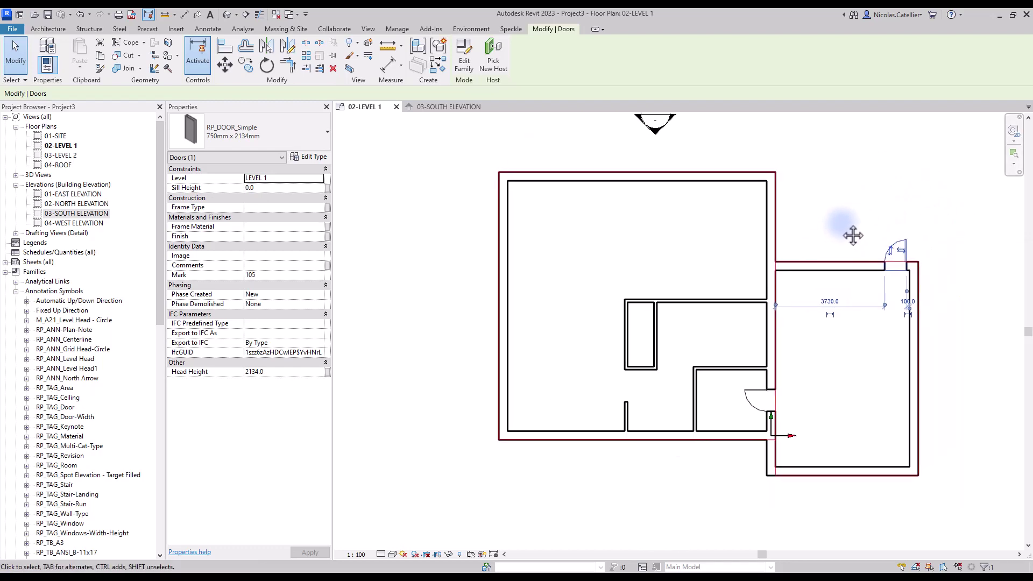
pyautogui.press('c')
pyautogui.press('s')
pyautogui.click(677, 429)
pyautogui.press('Escape')
pyautogui.press('Escape')
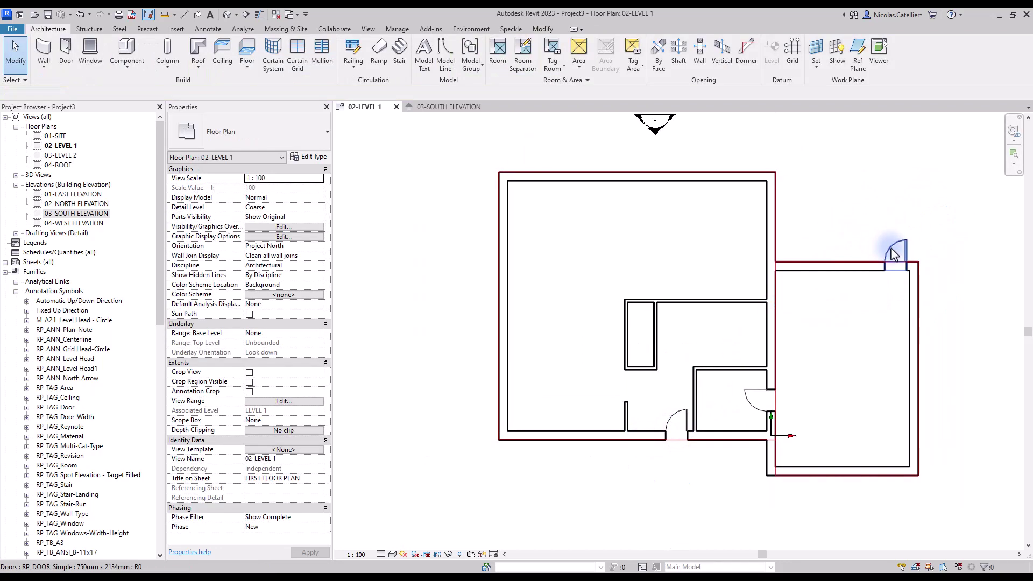
# - Duplicate the upper-right exterior door's type as 915mm x 2134mm and set its width to 915 mm
pyautogui.click(893, 255)
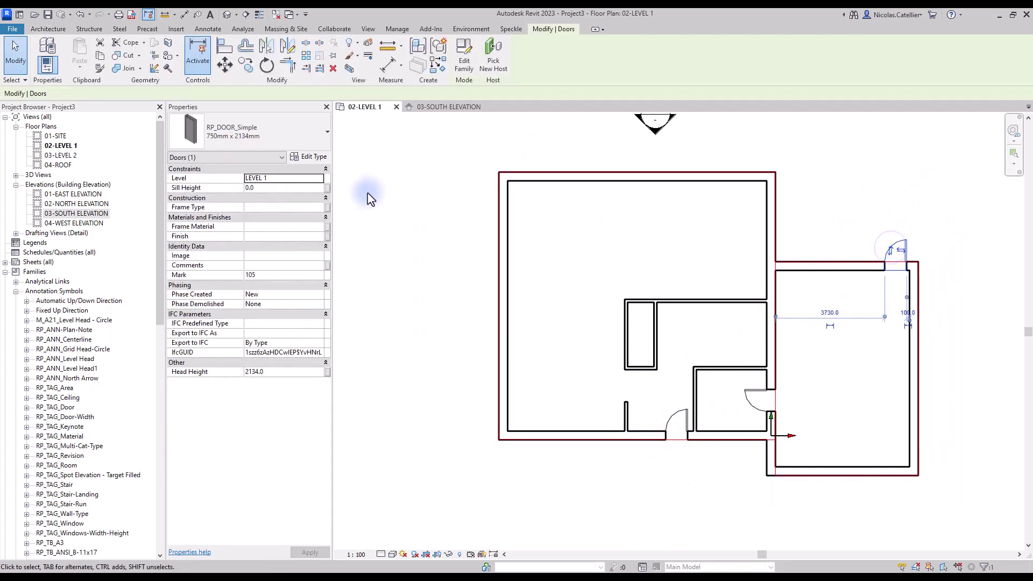
pyautogui.click(303, 160)
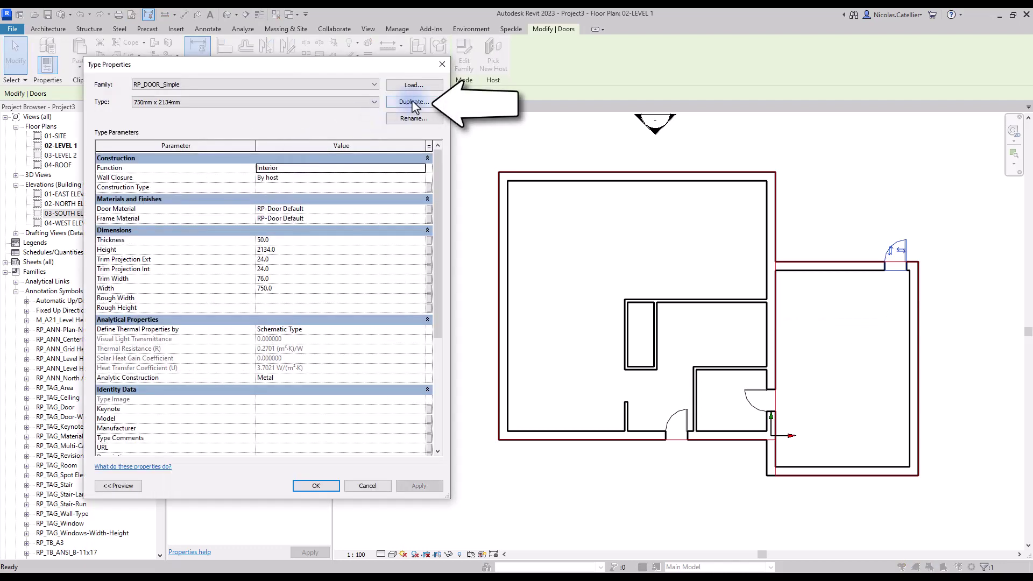
pyautogui.click(414, 104)
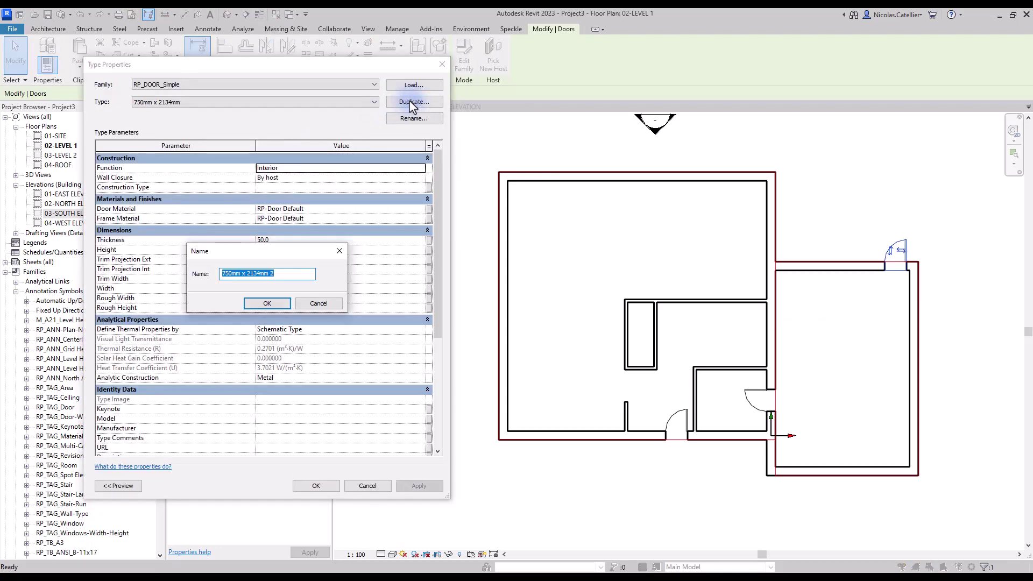
pyautogui.moveTo(232, 274); pyautogui.dragTo(177, 265)
pyautogui.write('915')
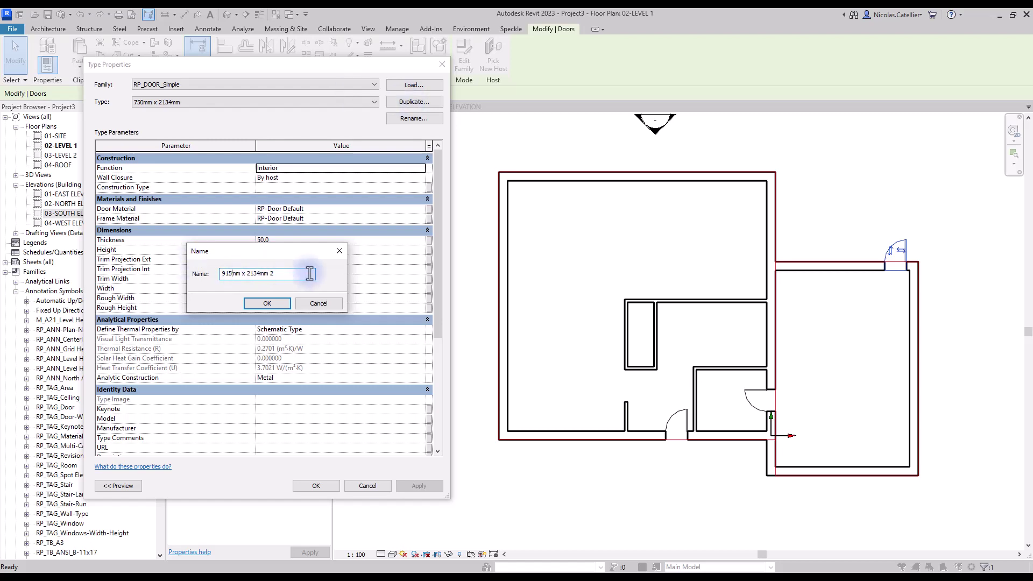
pyautogui.click(279, 304)
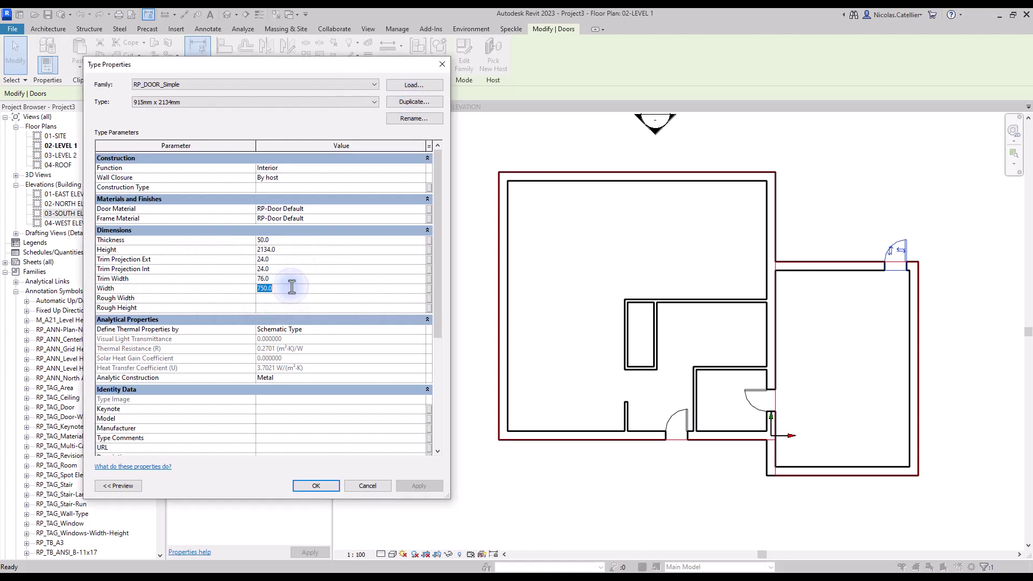
pyautogui.press('Return')
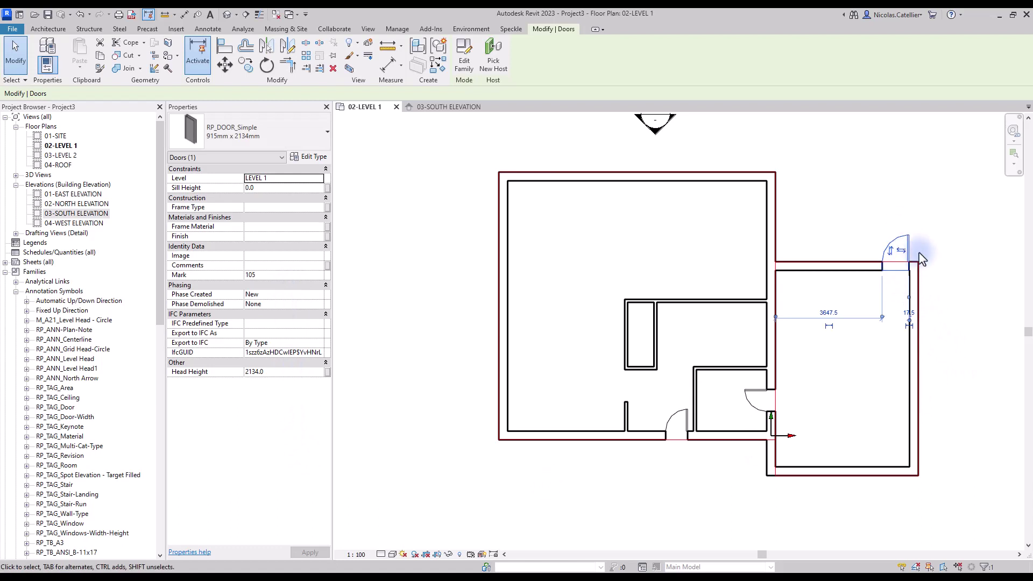
# - Set the distance from the upper-right door to the side outline's right wall to 150 mm
pyautogui.scroll(4, 912, 259)
pyautogui.scroll(2, 911, 257)
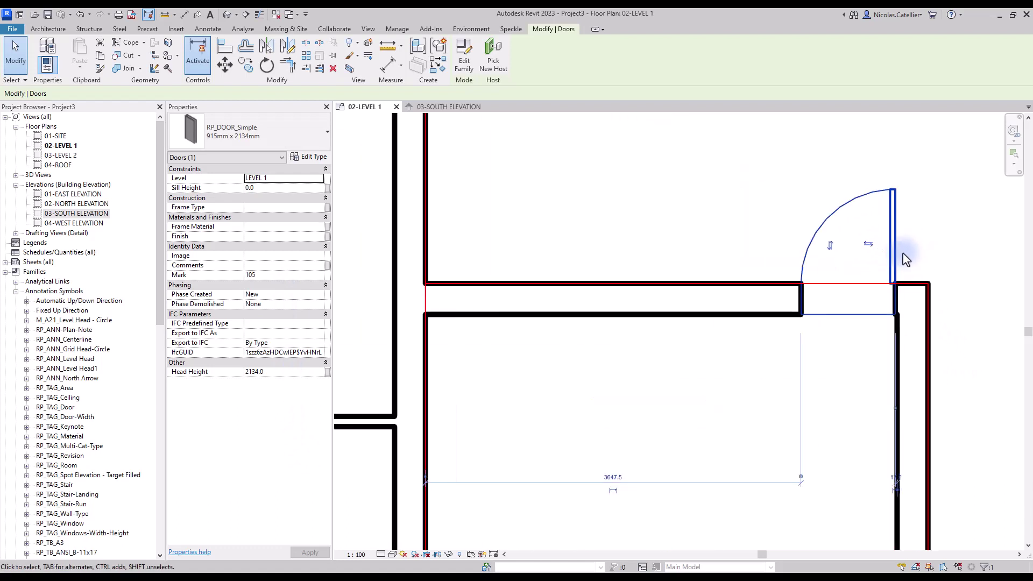
pyautogui.click(899, 476)
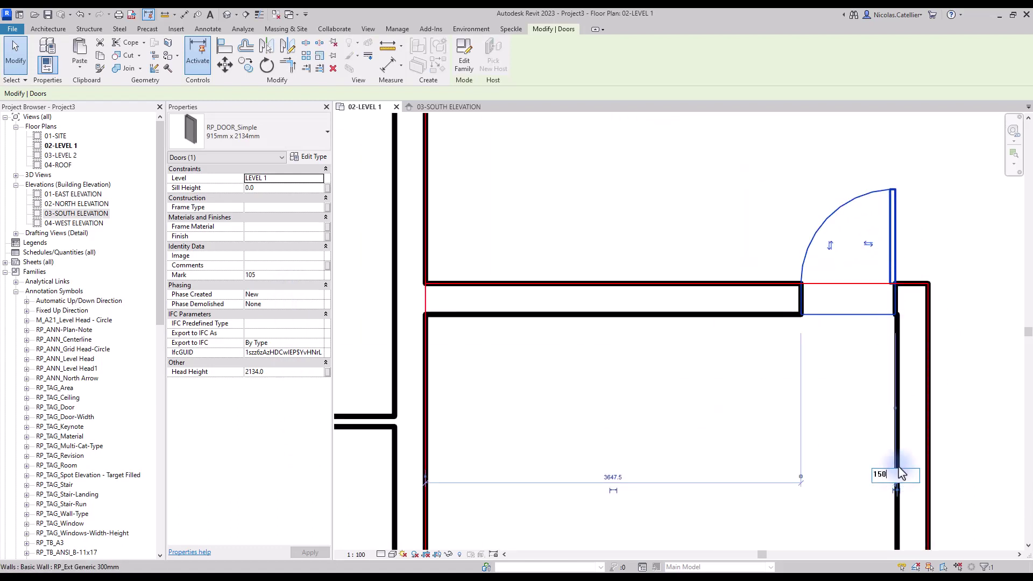
pyautogui.press('Return')
pyautogui.scroll(-5, 864, 296)
pyautogui.press('Escape')
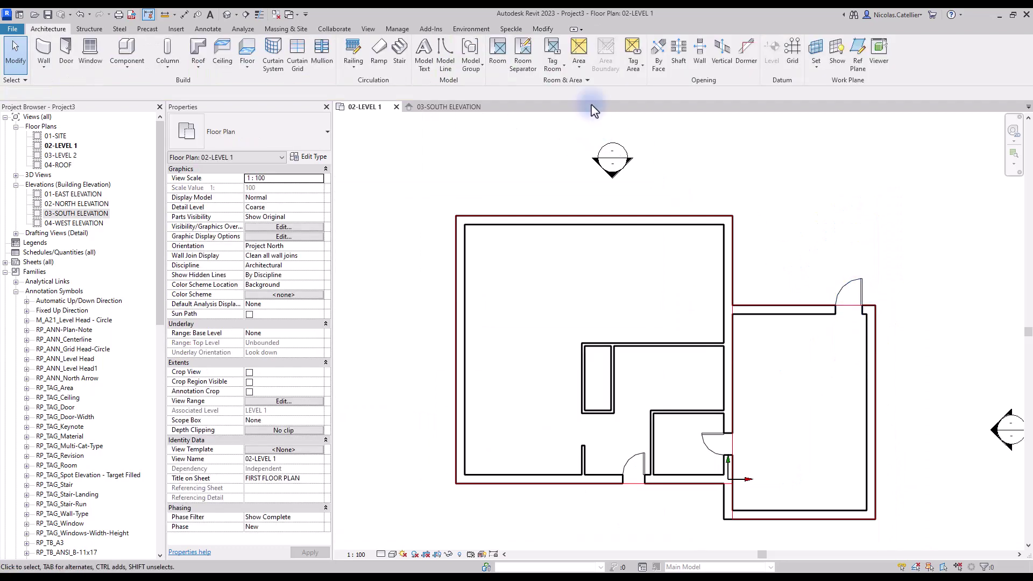
# - Match the other two doors to the 915mm x 2134mm type of the upper-right exterior door
pyautogui.click(864, 292)
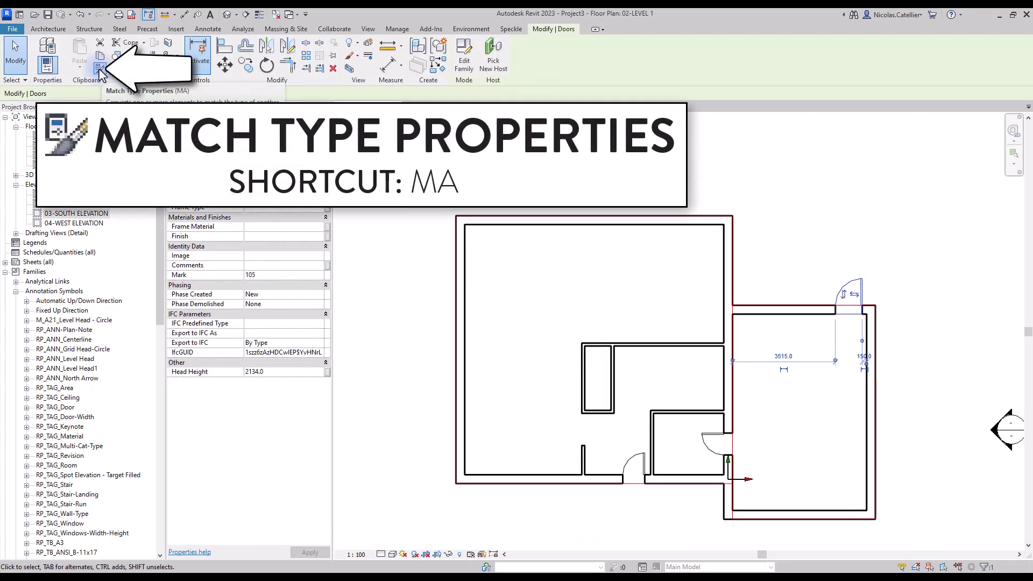
pyautogui.click(100, 69)
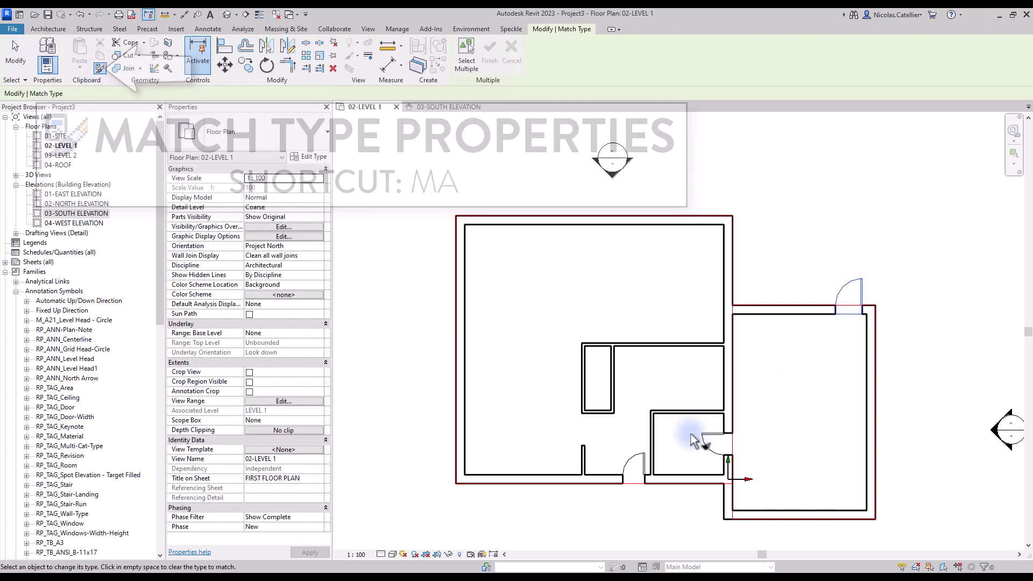
pyautogui.click(707, 439)
pyautogui.click(634, 467)
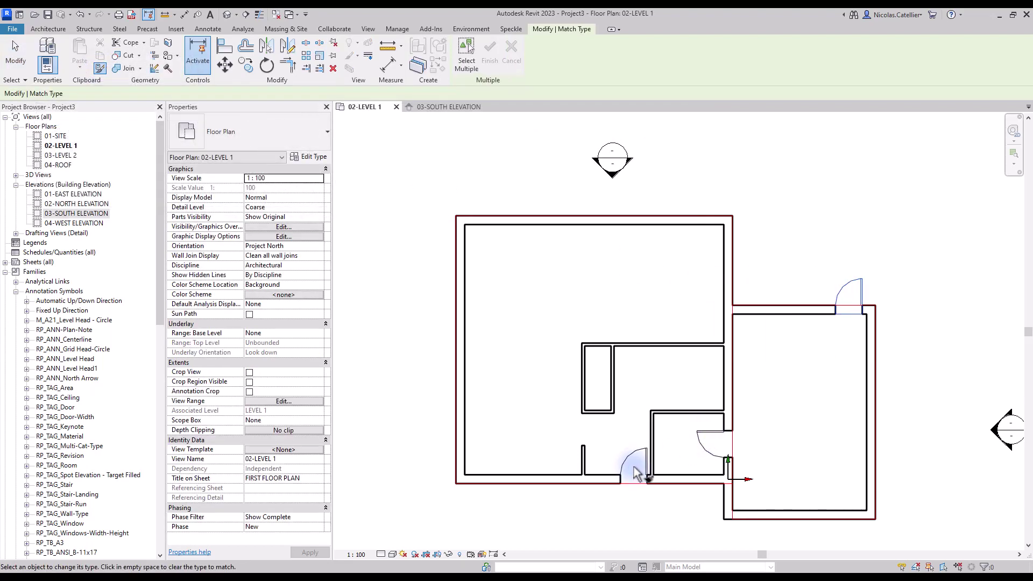
pyautogui.moveTo(666, 525); pyautogui.dragTo(646, 490, button='middle')
pyautogui.press('Escape')
# - Set the distance from the large outline's lower-wall door to the lower-right room's left wall to 150 mm
pyautogui.scroll(2, 627, 449)
pyautogui.click(628, 453)
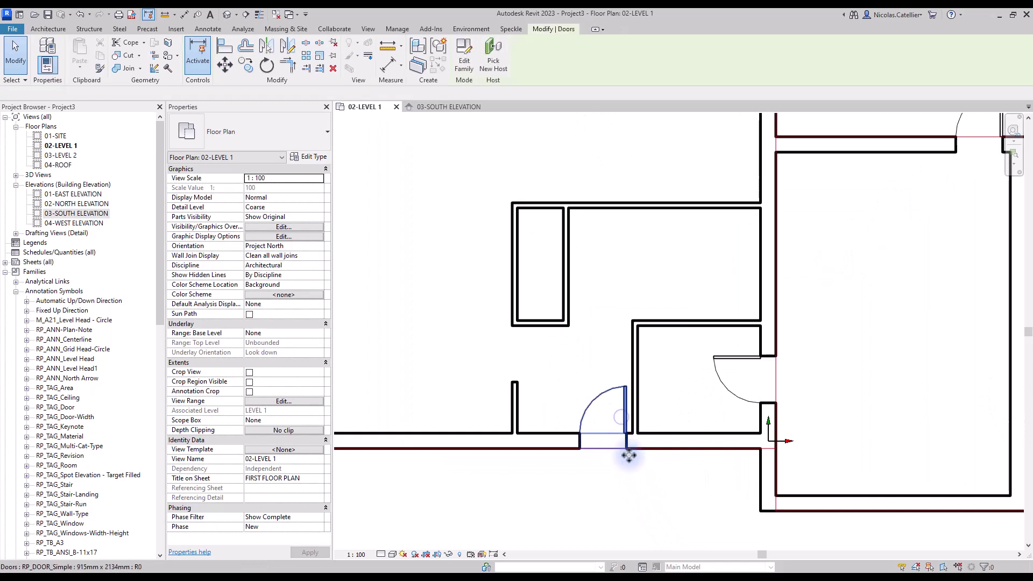
pyautogui.scroll(2, 640, 482)
pyautogui.click(623, 506)
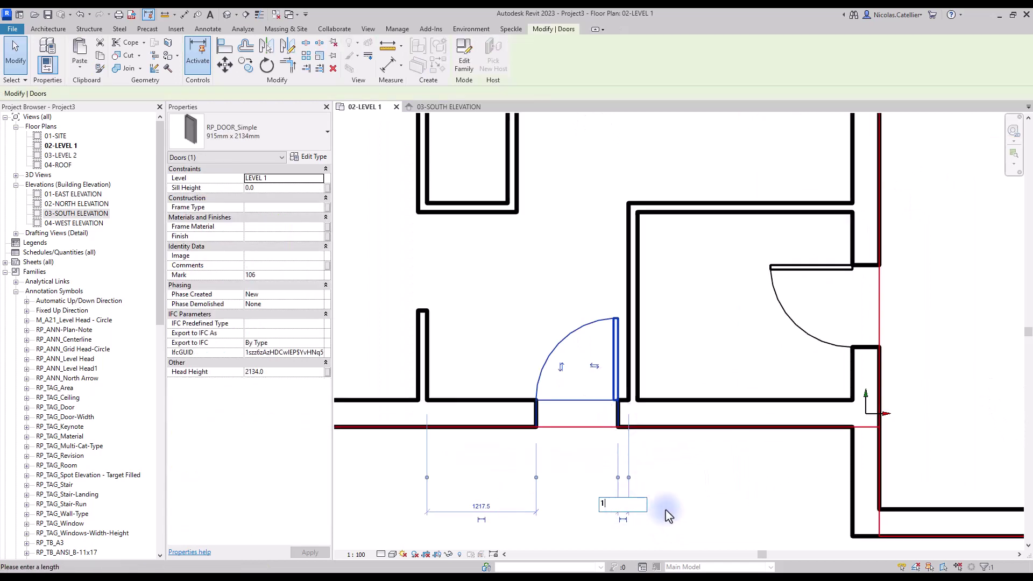
pyautogui.write('150')
pyautogui.press('Return')
pyautogui.scroll(-4, 655, 491)
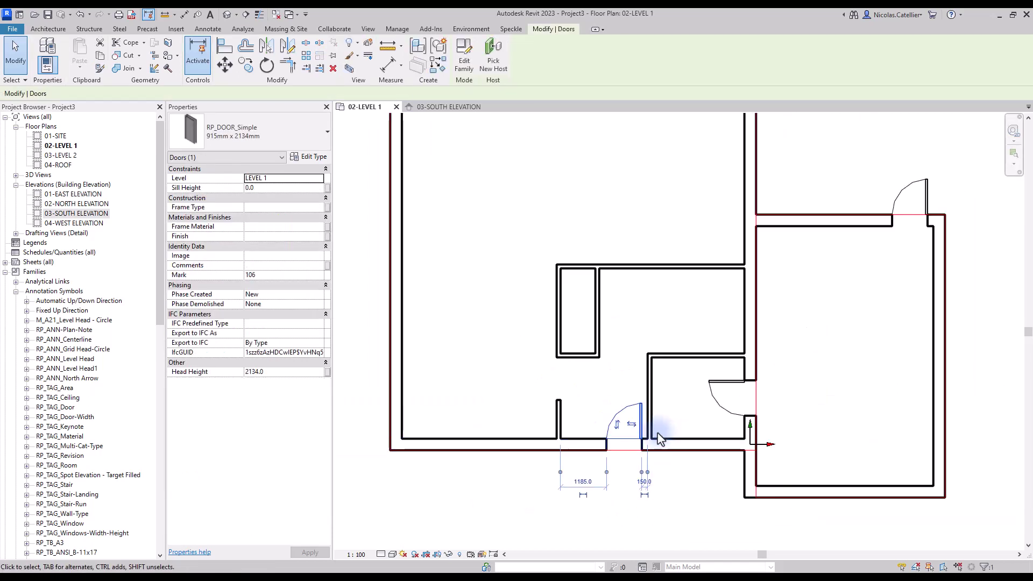
pyautogui.scroll(1, 658, 437)
pyautogui.press('Escape')
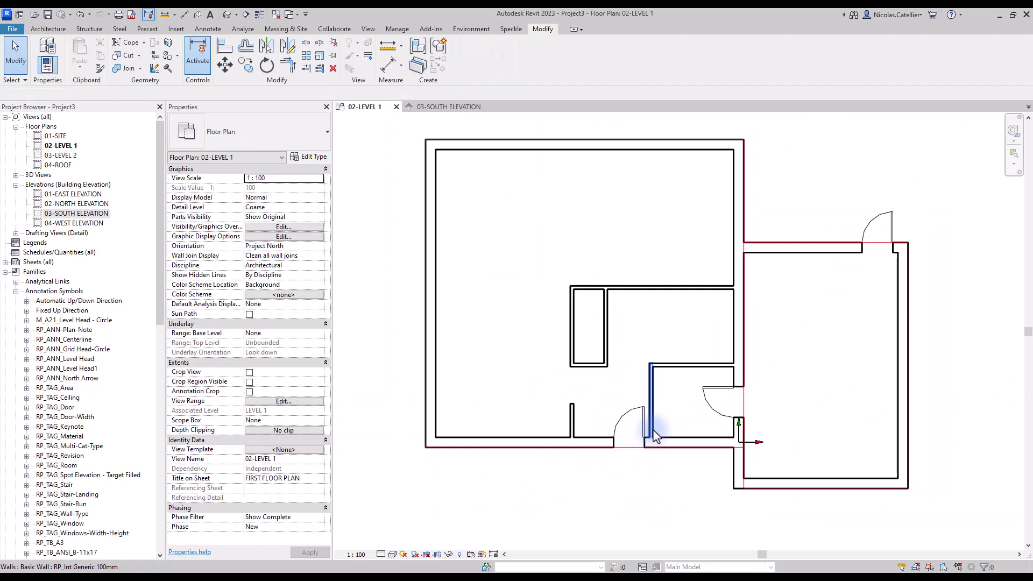
# - Place an M_Door_Overhead-Sectional 2400 x 2000mm door in the side outline's lower wall
pyautogui.moveTo(660, 435)
pyautogui.mouseDown(button='middle')
pyautogui.moveTo(687, 439)
pyautogui.moveTo(655, 425)
pyautogui.mouseUp(button='middle')
pyautogui.click(48, 28)
pyautogui.click(69, 54)
pyautogui.click(247, 131)
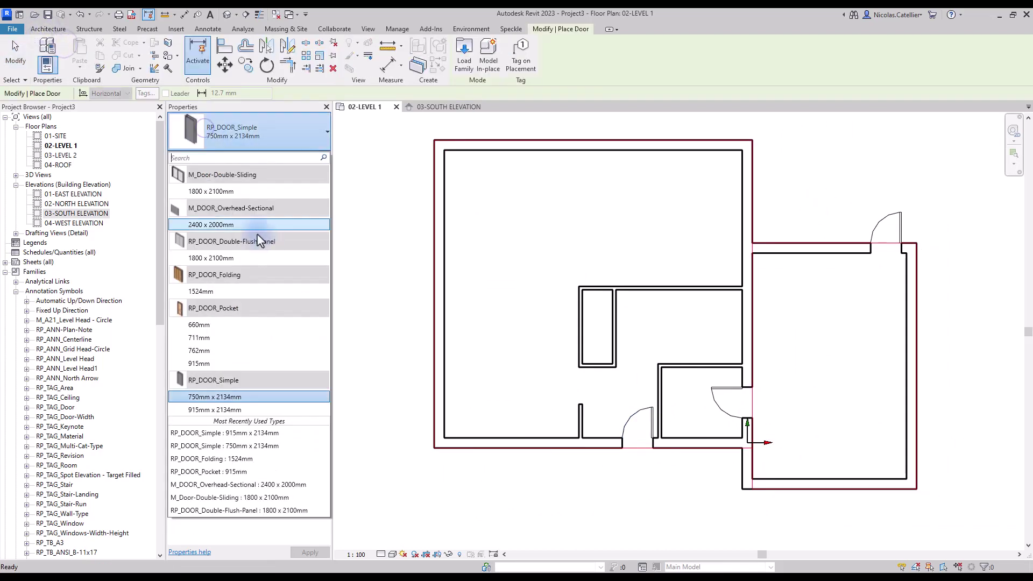
pyautogui.click(242, 221)
pyautogui.click(834, 482)
pyautogui.press('Escape')
pyautogui.scroll(2, 853, 510)
pyautogui.press('d')
pyautogui.press('i')
pyautogui.click(827, 470)
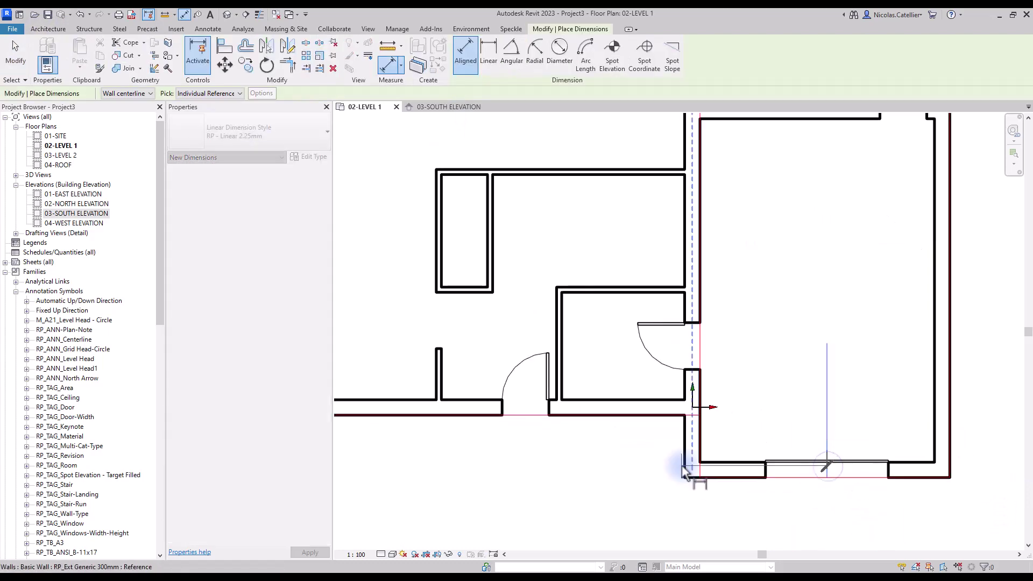
pyautogui.click(683, 466)
pyautogui.click(948, 454)
pyautogui.press('Escape')
pyautogui.press('Escape')
# - Centre the overhead door in the side outline's lower wall with an equalized dimension to both side walls, and delete the dimension
pyautogui.press('d')
pyautogui.press('i')
pyautogui.click(685, 452)
pyautogui.click(825, 468)
pyautogui.click(927, 449)
pyautogui.click(896, 527)
pyautogui.moveTo(894, 525); pyautogui.dragTo(863, 432, button='middle')
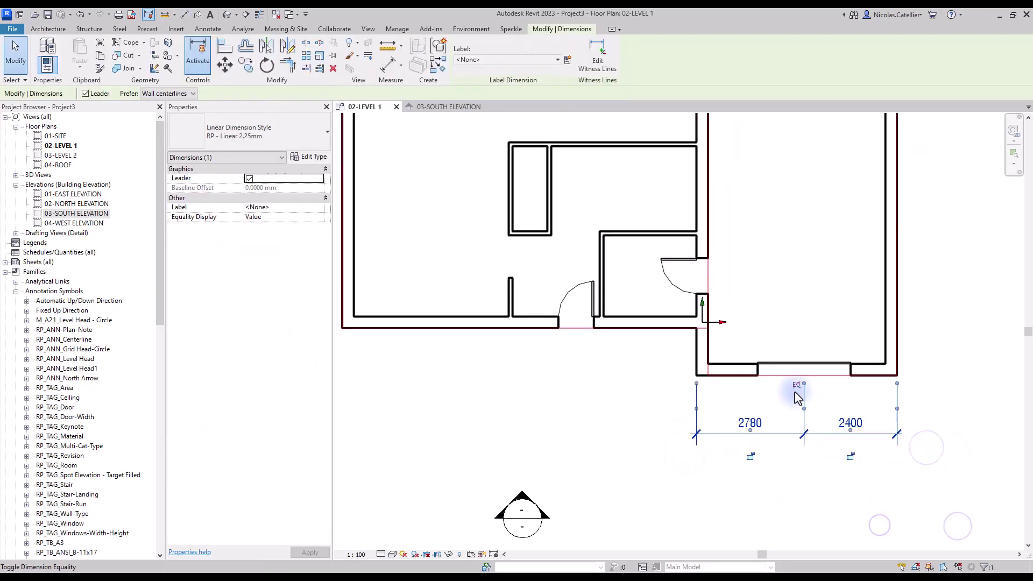
pyautogui.click(797, 384)
pyautogui.press('Delete')
# - Place RP_DOOR_Pocket 915mm doors in the upper partition beside the closet, the closet's right wall and the lower-right room's left wall
pyautogui.moveTo(748, 390); pyautogui.dragTo(741, 480, button='middle')
pyautogui.scroll(-2, 741, 479)
pyautogui.press('d')
pyautogui.press('r')
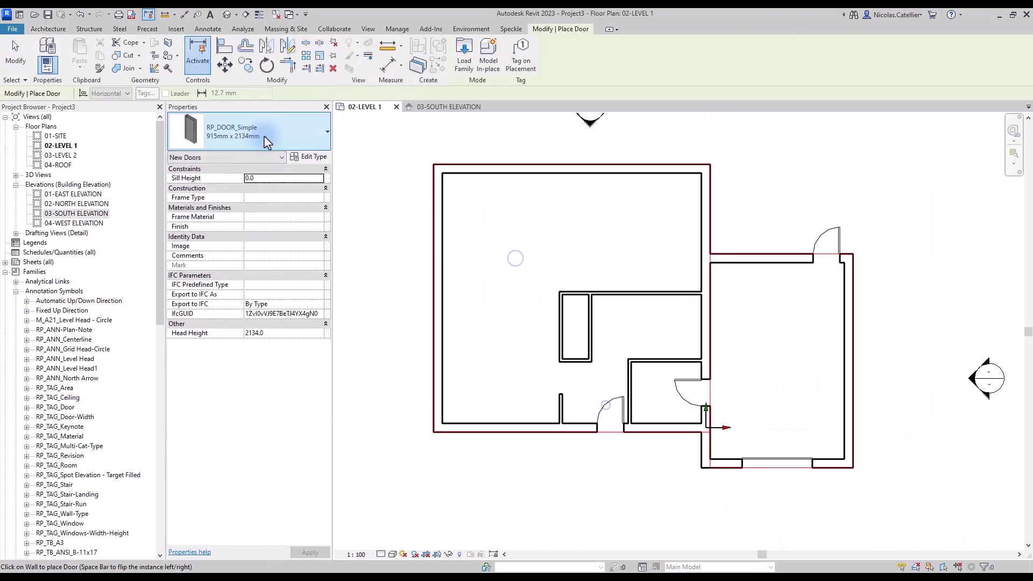
pyautogui.click(259, 133)
pyautogui.click(259, 350)
pyautogui.scroll(2, 670, 293)
pyautogui.scroll(2, 597, 289)
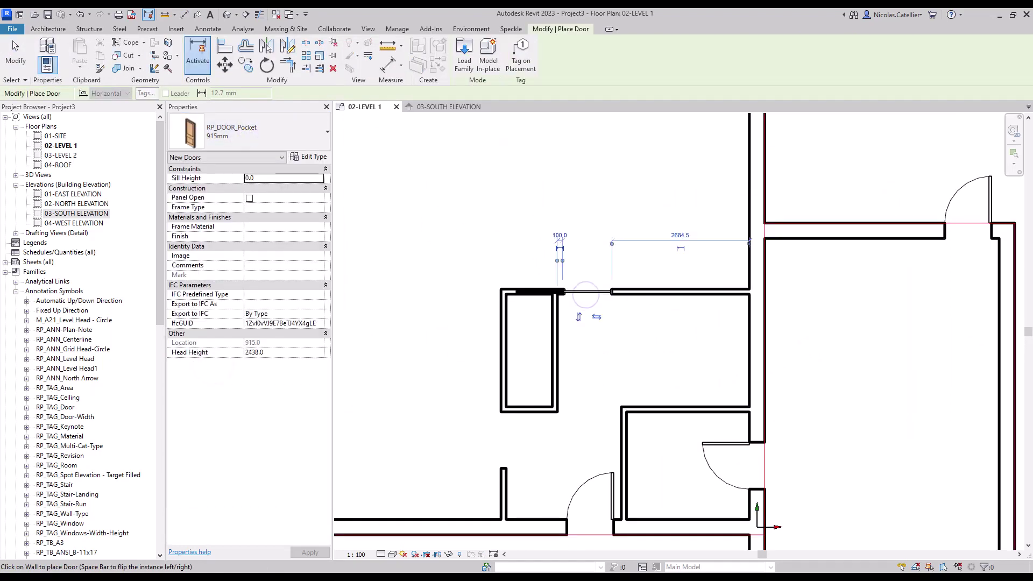
pyautogui.click(557, 352)
pyautogui.click(625, 474)
pyautogui.press('Escape')
pyautogui.press('Escape')
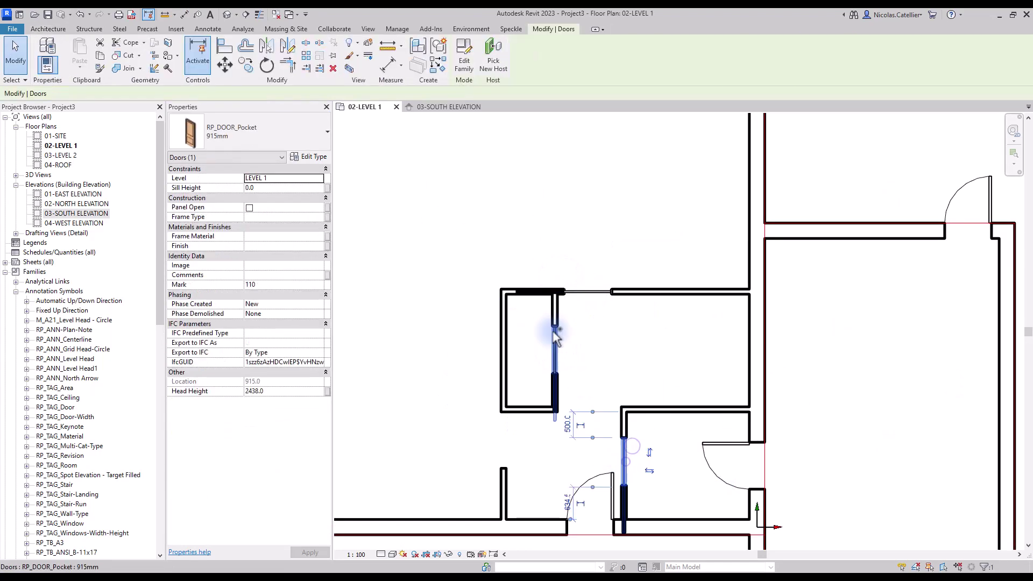
# - Change the closet and lower-right room pocket doors to a narrower type and flip the upper partition's pocket door toward the other side
pyautogui.scroll(1, 571, 372)
pyautogui.keyDown('shift'); pyautogui.click(554, 360); pyautogui.keyUp('shift')
pyautogui.click(891, 483)
pyautogui.scroll(-2, 630, 371)
pyautogui.click(597, 300)
pyautogui.press('space')
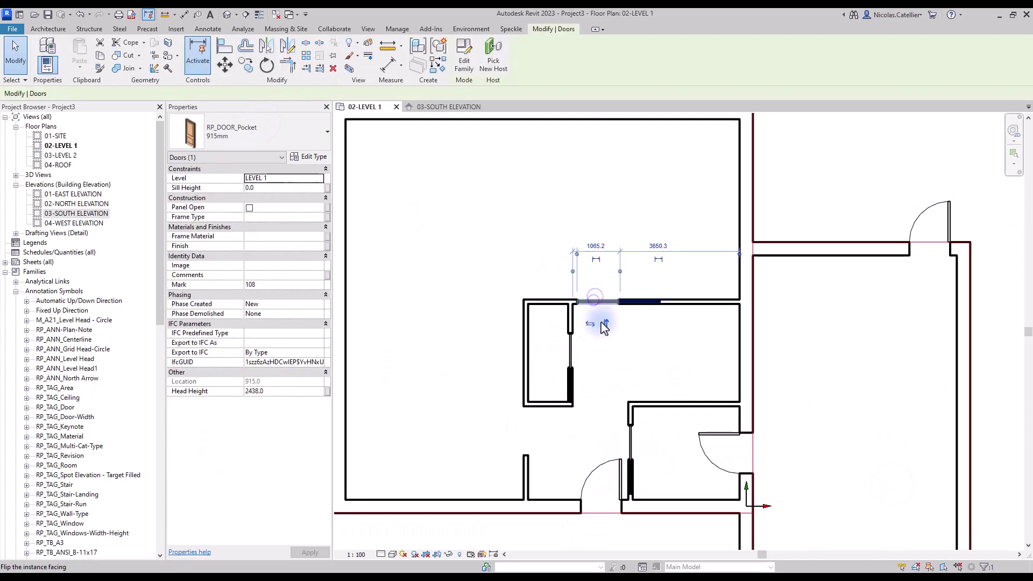
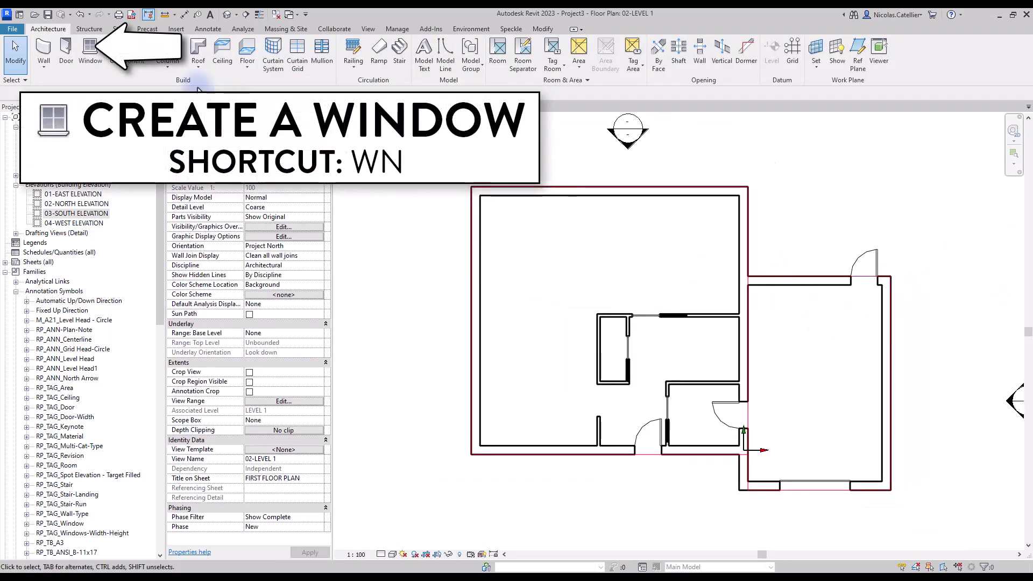
# - Place an RP_WIN_Fixed 0915 x 0610mm window in the large outline's lower wall, between the stub wall and the entrance door
pyautogui.click(90, 52)
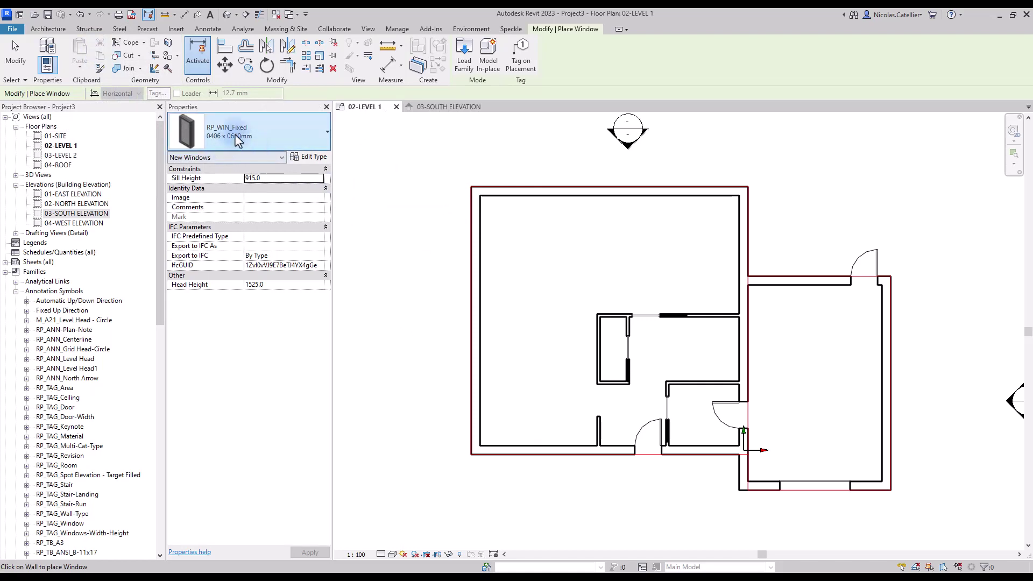
pyautogui.click(271, 133)
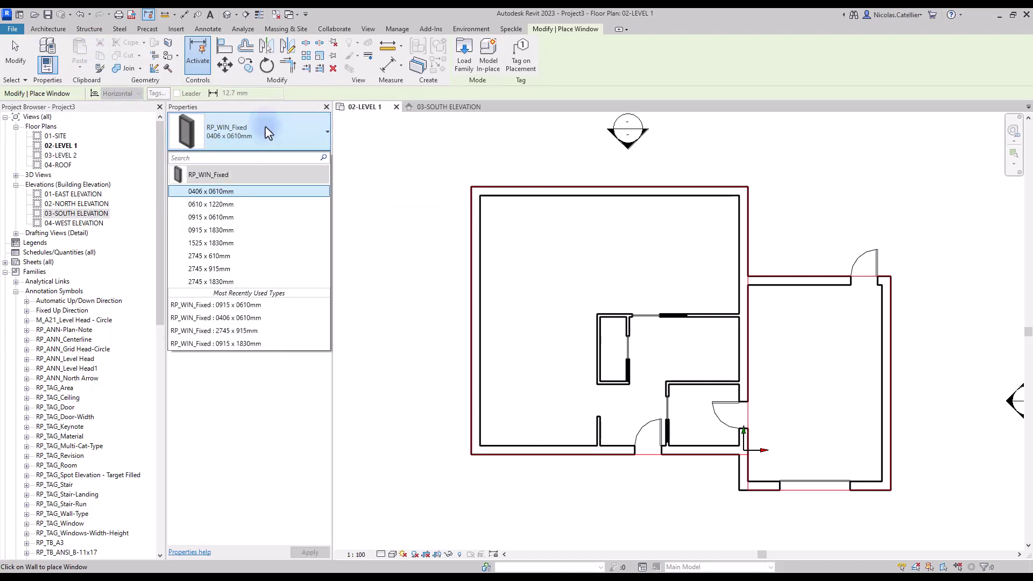
pyautogui.click(240, 218)
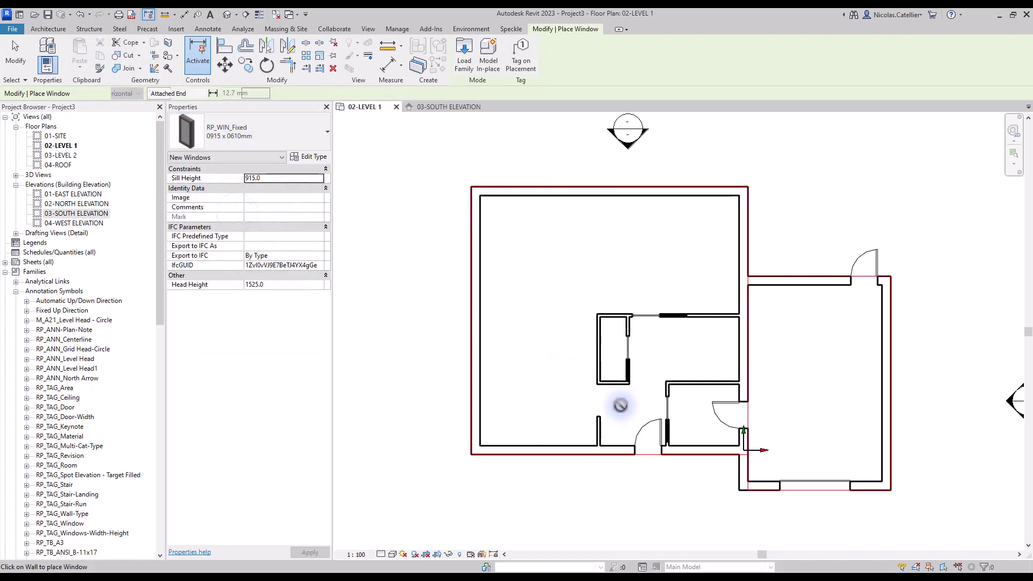
pyautogui.click(617, 455)
pyautogui.scroll(2, 618, 457)
pyautogui.press('Escape')
pyautogui.press('Escape')
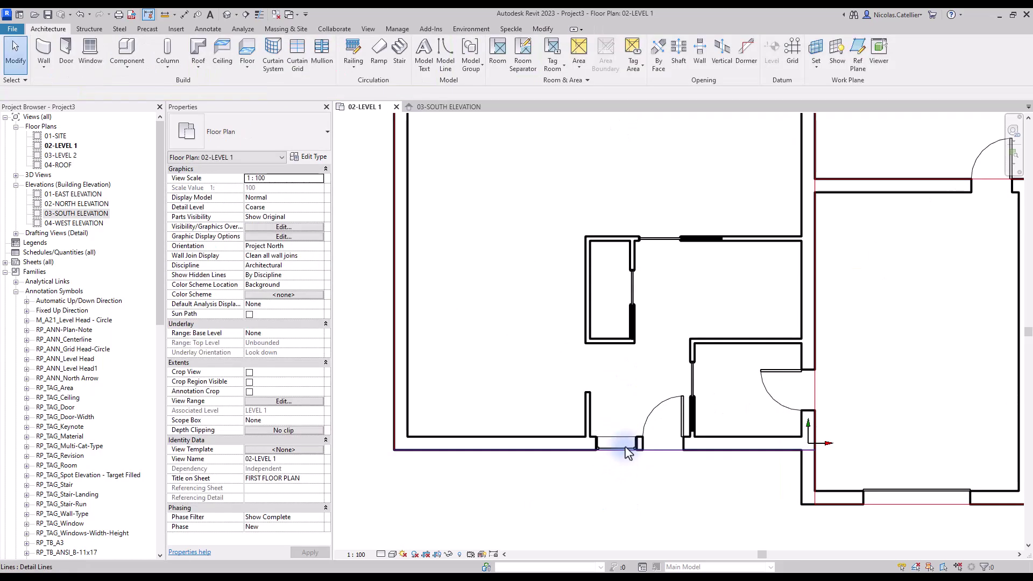
# - Create a similar fixed window of type 1525 x 1830mm near the upper end of the large outline's right wall
pyautogui.scroll(2, 621, 451)
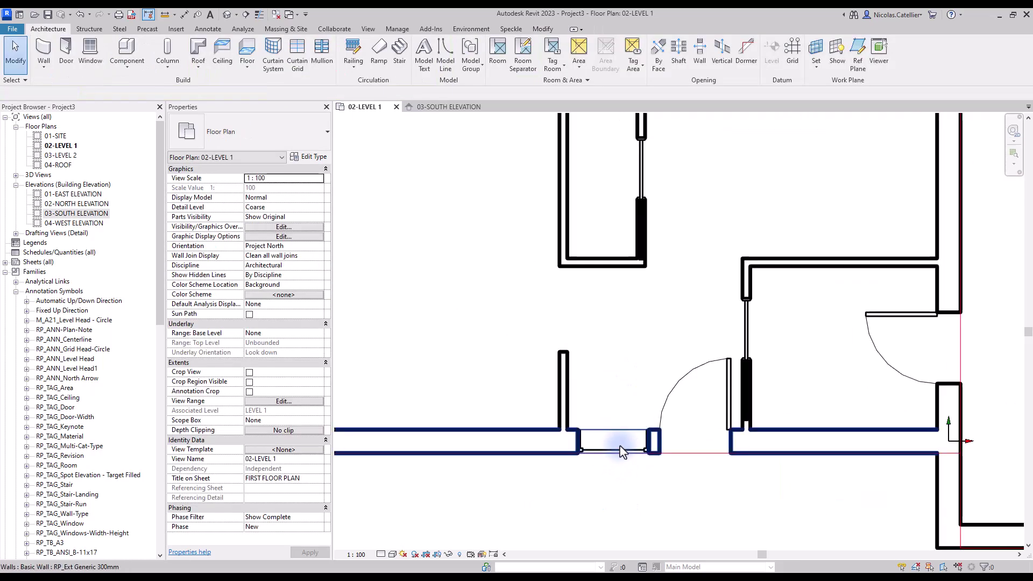
pyautogui.click(619, 449)
pyautogui.scroll(-4, 617, 449)
pyautogui.press('c')
pyautogui.press('s')
pyautogui.scroll(2, 736, 249)
pyautogui.scroll(-2, 829, 228)
pyautogui.click(766, 236)
pyautogui.click(252, 131)
pyautogui.click(439, 243)
# - Place an RP_WIN_Fixed 2745 x 915mm window in the large outline's upper wall, right of its middle
pyautogui.click(236, 127)
pyautogui.click(271, 264)
pyautogui.click(681, 191)
pyautogui.press('Escape')
pyautogui.click(684, 188)
pyautogui.press('Escape')
pyautogui.scroll(-1, 683, 193)
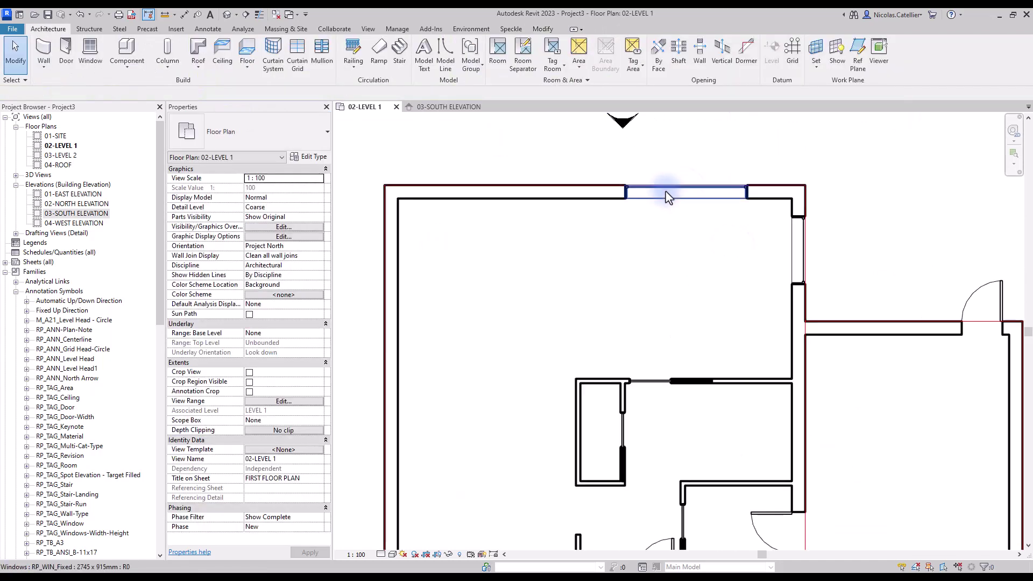
# - Create a window similar to the upper-wall one near the left end of the large outline's lower wall
pyautogui.click(670, 188)
pyautogui.press('c')
pyautogui.press('s')
# - Place two RP_WIN_Fixed 2745 x 610mm windows in the large outline's left wall, one 400 mm from the upper wall and one at the lower end
pyautogui.click(327, 132)
pyautogui.click(210, 256)
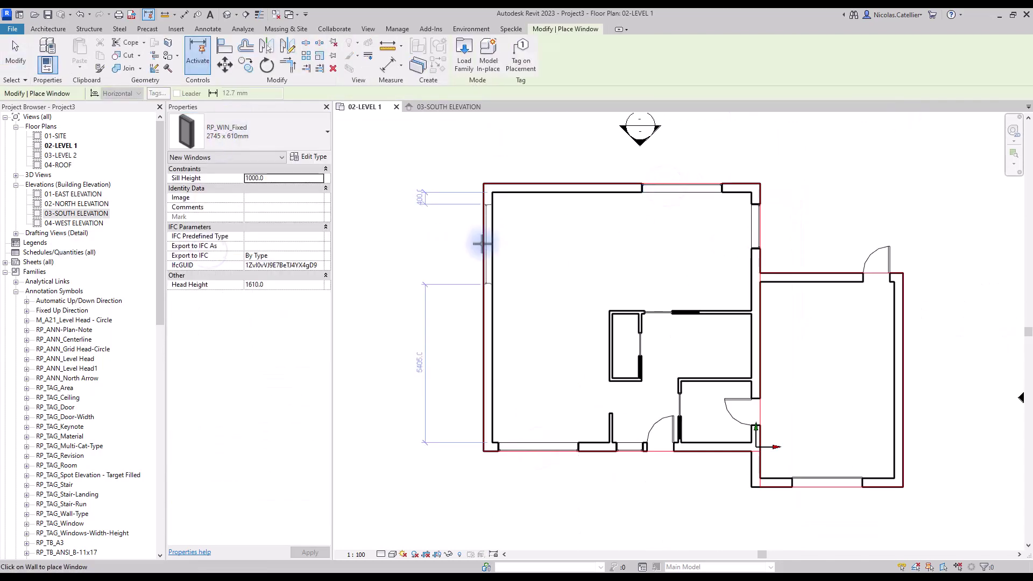
pyautogui.click(327, 131)
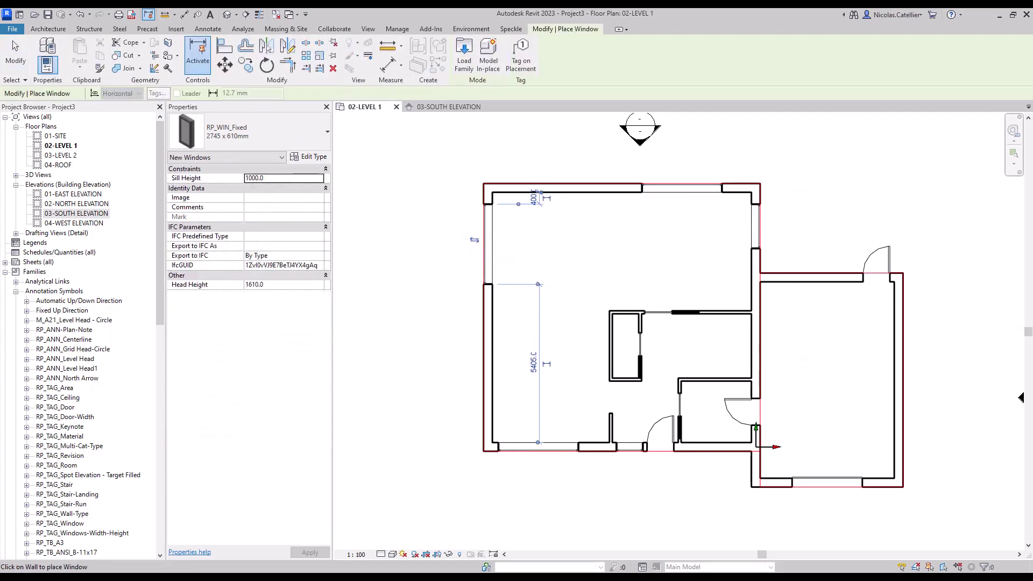
pyautogui.click(493, 247)
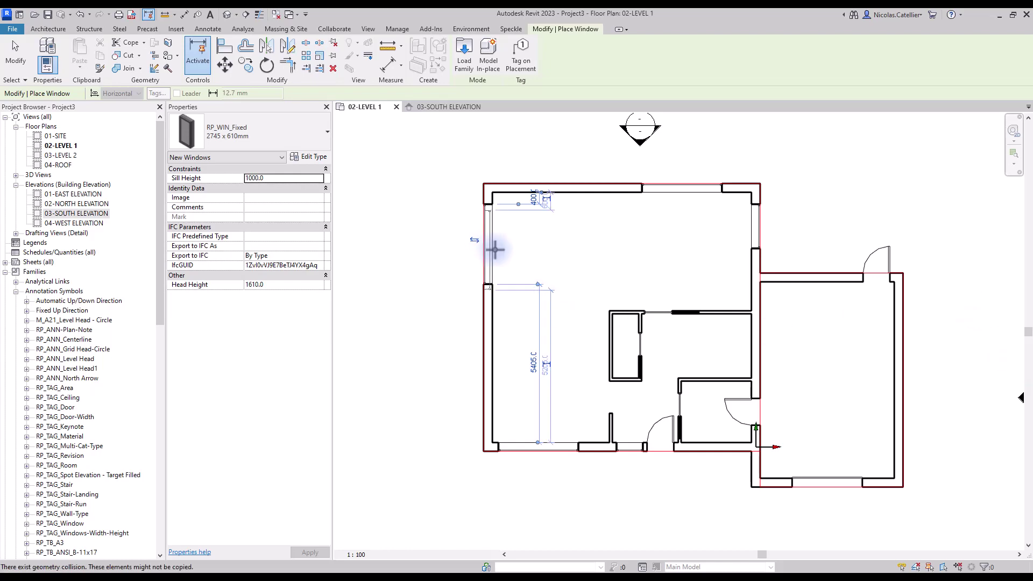
pyautogui.click(483, 401)
pyautogui.press('Escape')
pyautogui.press('Escape')
# - Place a fixed window low in the left wall, duplicate its type as 1220 x 915mm and adjust the type's width to match
pyautogui.click(487, 380)
pyautogui.click(308, 156)
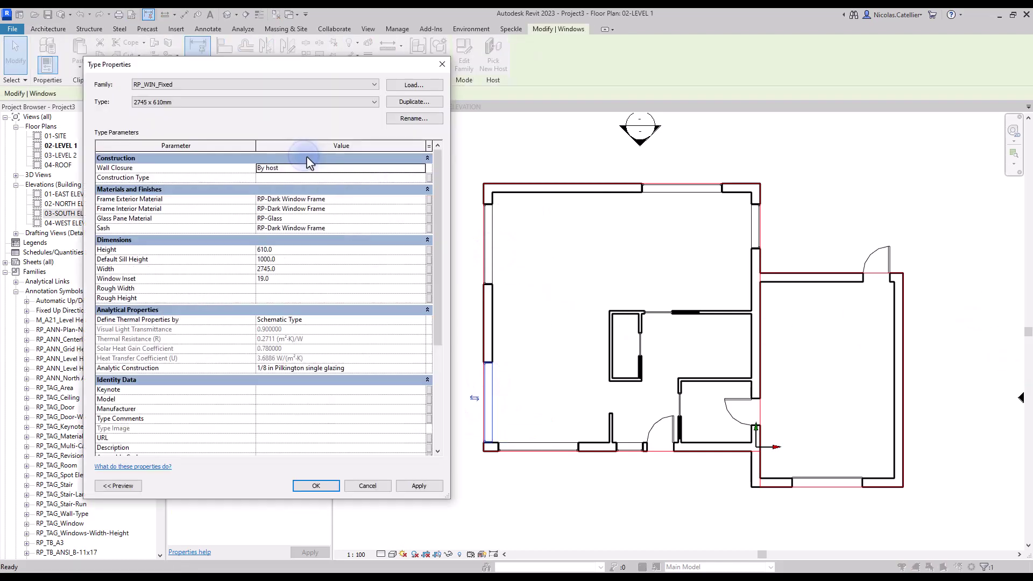
pyautogui.click(421, 103)
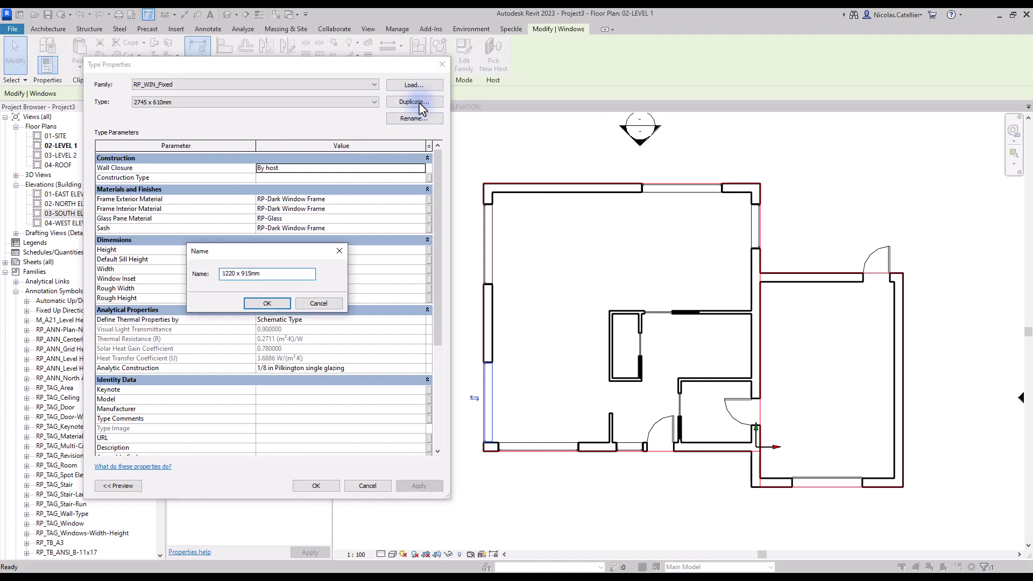
pyautogui.press('Return')
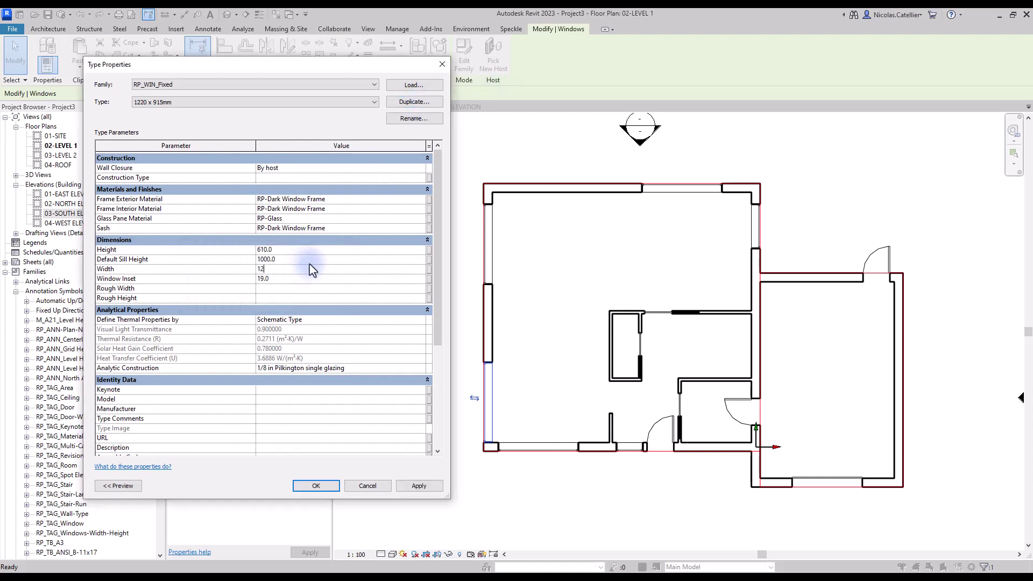
pyautogui.click(316, 486)
# - Align the 1220 x 915mm window's lower edge with the inner face of the lower exterior wall
pyautogui.scroll(5, 487, 450)
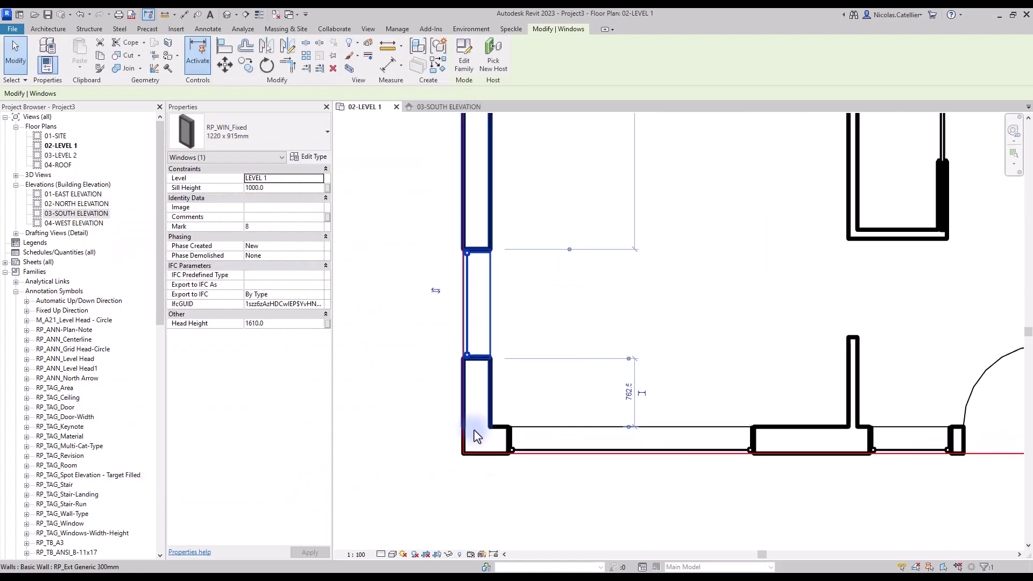
pyautogui.press('a')
pyautogui.press('l')
pyautogui.click(532, 426)
pyautogui.click(483, 359)
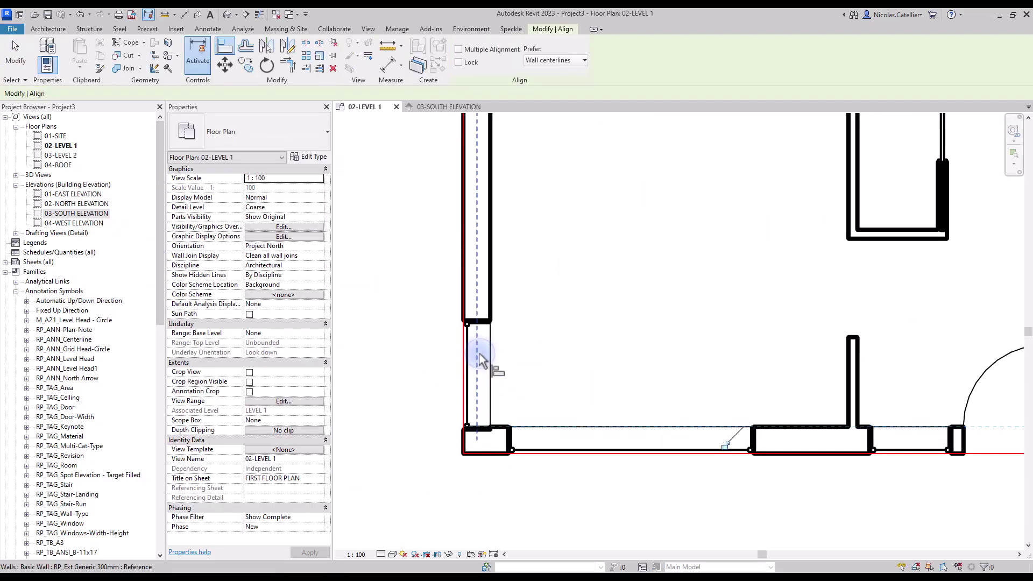
pyautogui.scroll(-2, 475, 355)
pyautogui.scroll(-5, 519, 446)
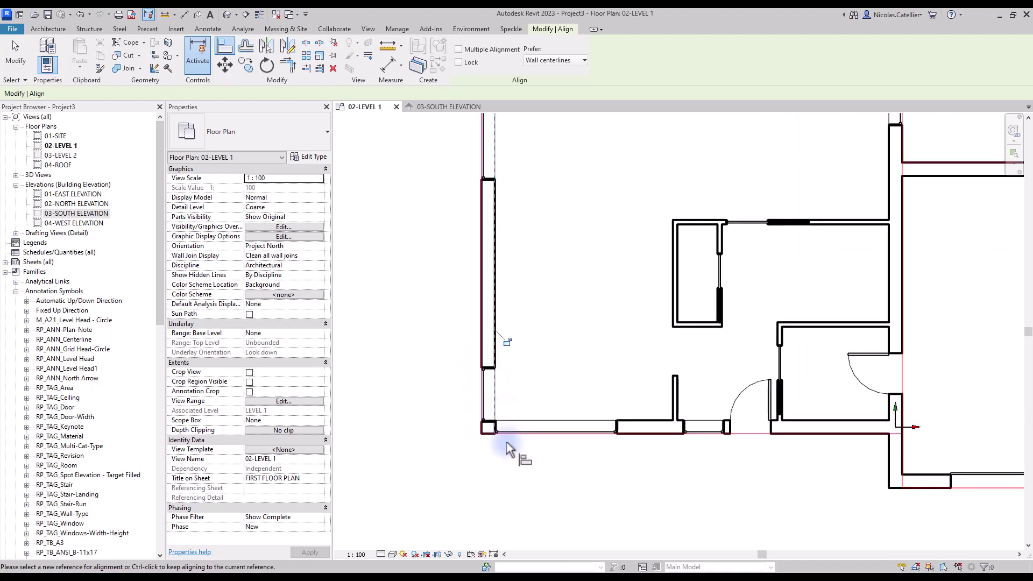
pyautogui.press('Escape')
pyautogui.press('Escape')
# - Select the whole plan, filter the selection to only the RP-1-Red lines and delete these guide lines
pyautogui.scroll(1, 447, 435)
pyautogui.moveTo(447, 435); pyautogui.dragTo(464, 407, button='middle')
pyautogui.moveTo(410, 133); pyautogui.dragTo(905, 506)
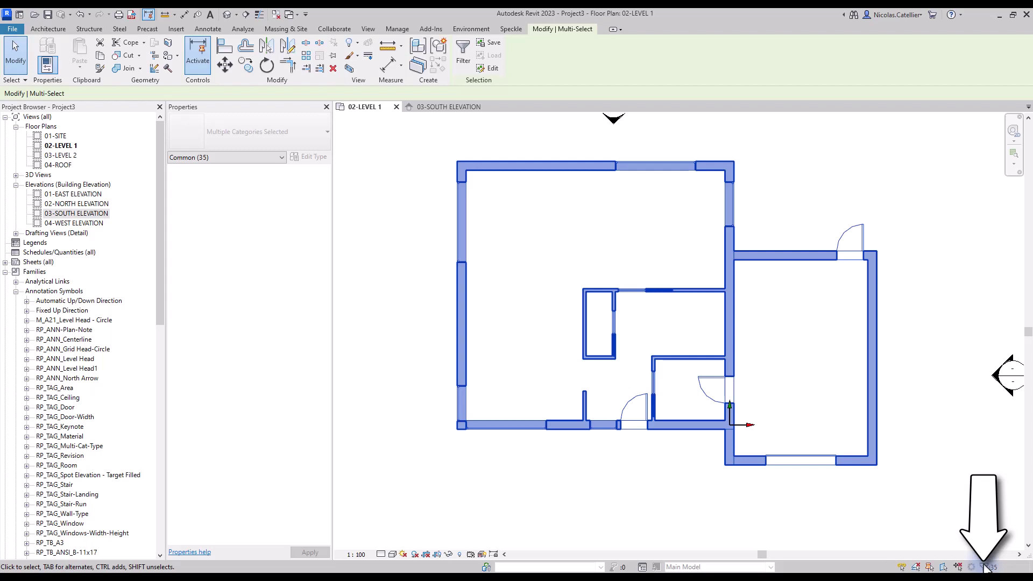
pyautogui.click(987, 567)
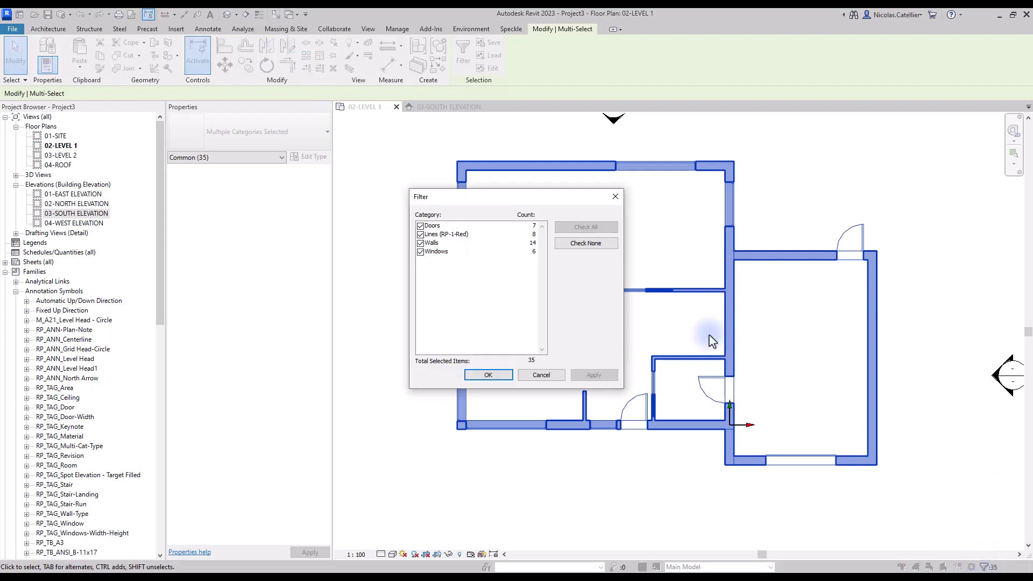
pyautogui.click(421, 235)
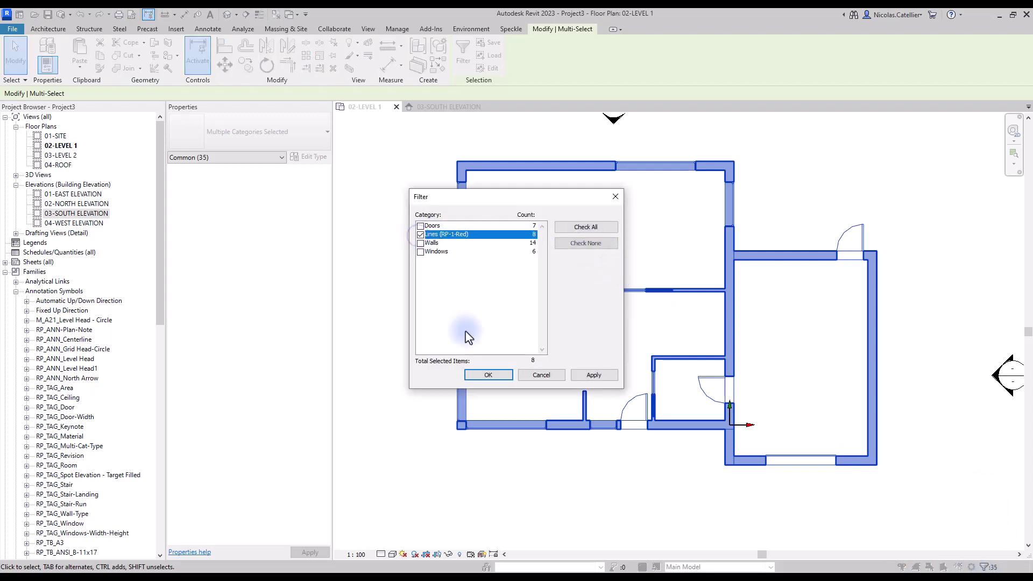
pyautogui.click(487, 375)
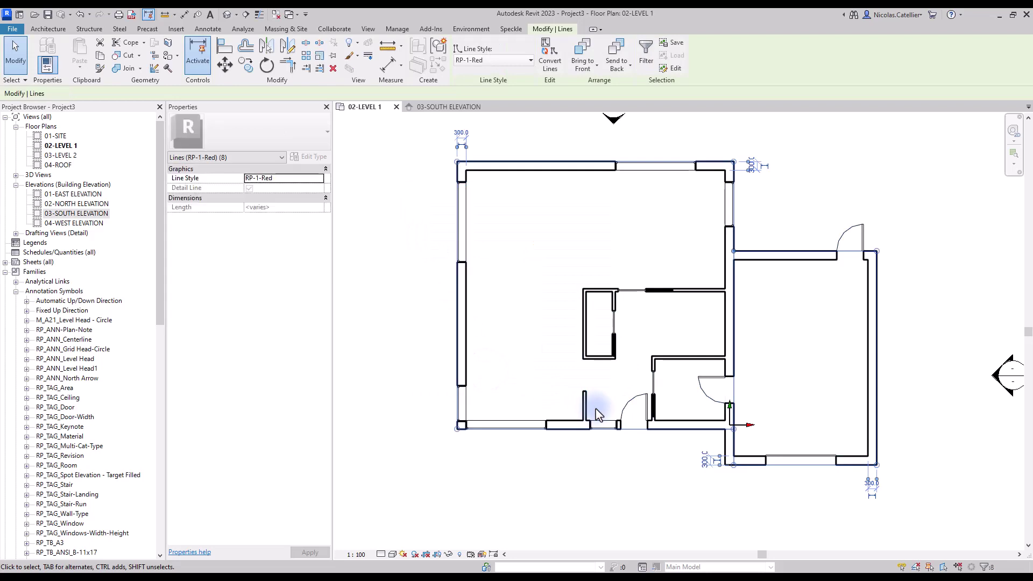
pyautogui.click(598, 422)
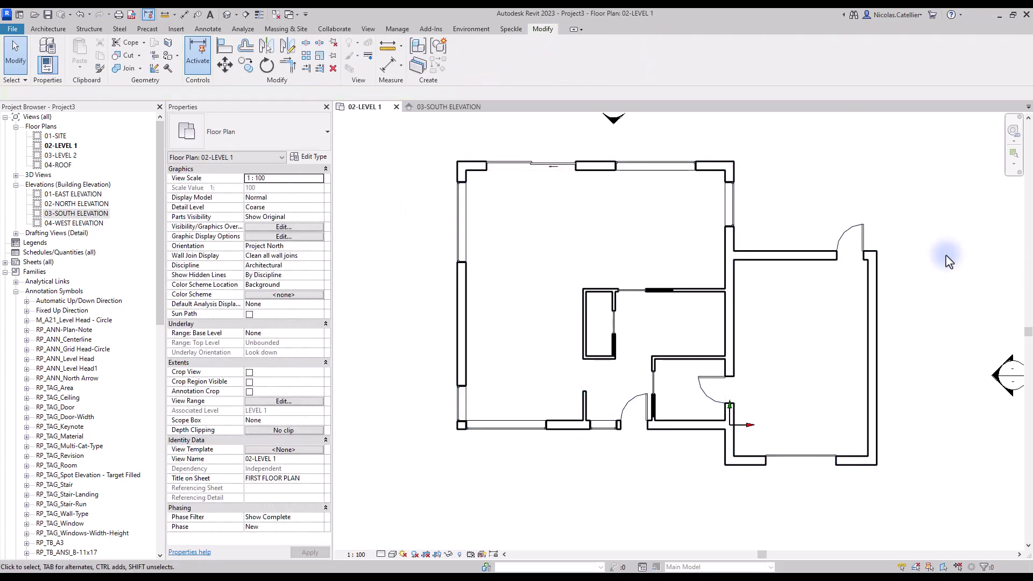
# - Copy the table with chairs from the component legend into the upper-left part of the large room
pyautogui.scroll(-5, 683, 295)
pyautogui.moveTo(538, 511); pyautogui.dragTo(605, 379, button='middle')
pyautogui.scroll(2, 605, 378)
pyautogui.click(583, 431)
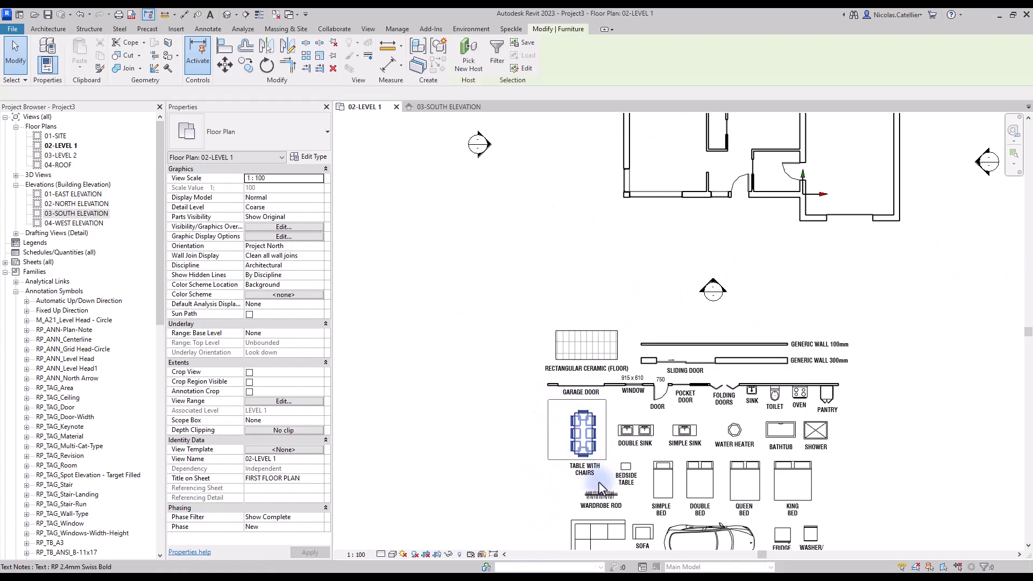
pyautogui.scroll(-1, 600, 486)
pyautogui.hotkey('ctrl', 'c')
pyautogui.hotkey('ctrl', 'v')
pyautogui.moveTo(676, 129); pyautogui.dragTo(612, 268, button='middle')
pyautogui.scroll(5, 612, 268)
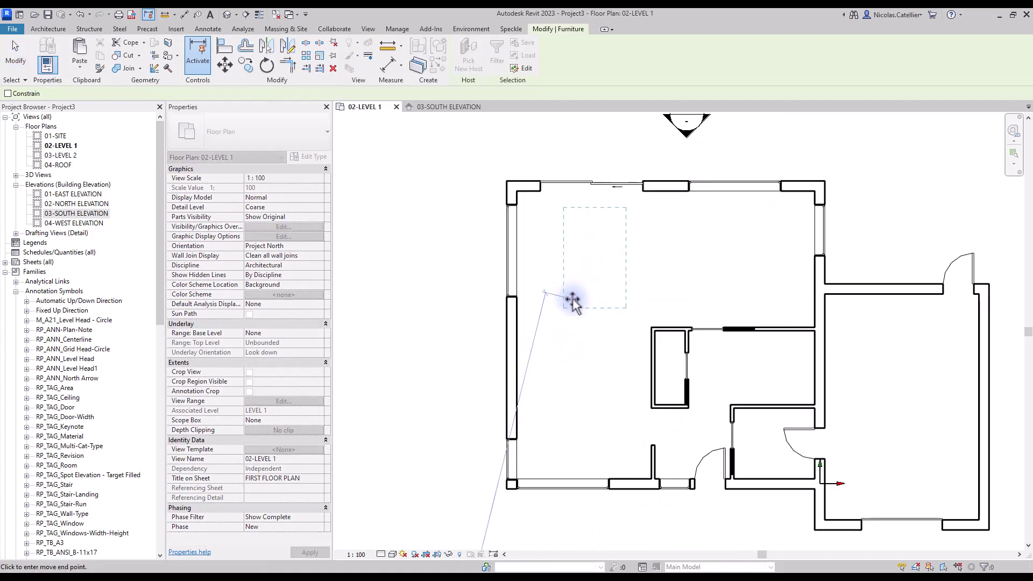
pyautogui.hotkey('ctrl', 'v')
pyautogui.click(558, 307)
pyautogui.scroll(-2, 675, 249)
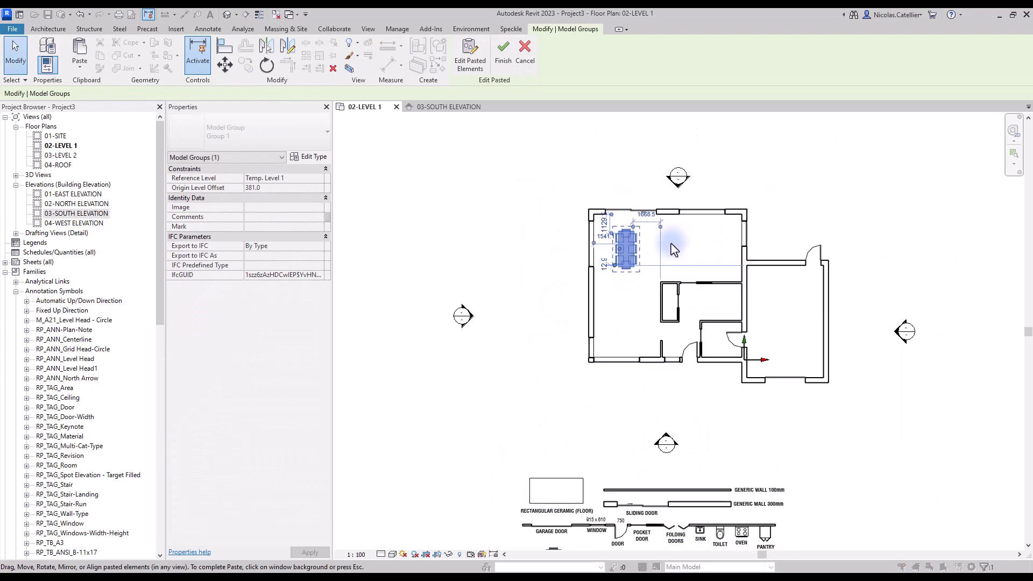
pyautogui.click(671, 244)
# - Create a similar corner couch and place it by the upper wall, opening toward the lower right, to the right of the dining table
pyautogui.scroll(-1, 611, 329)
pyautogui.moveTo(605, 502); pyautogui.dragTo(625, 405, button='middle')
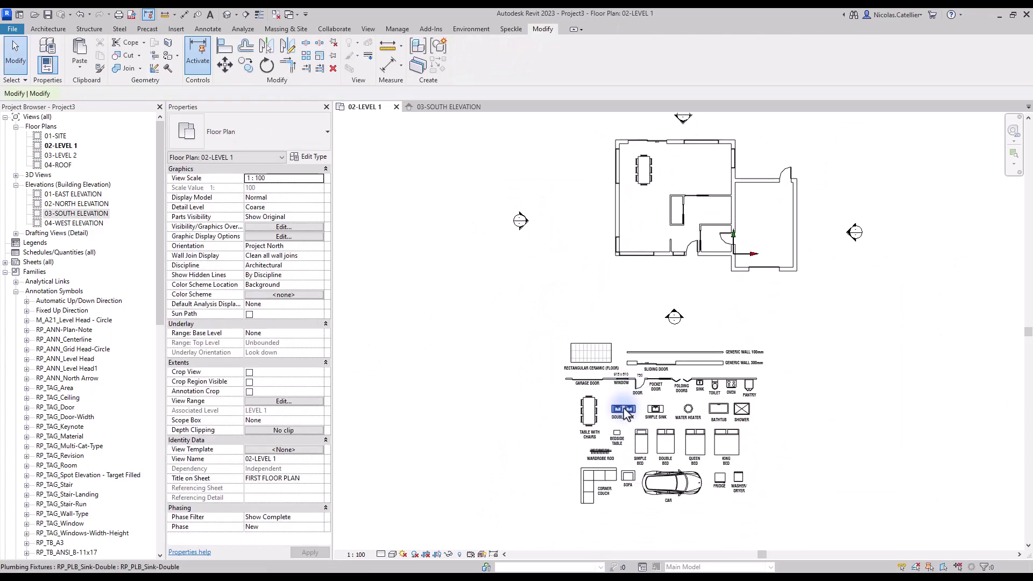
pyautogui.click(609, 479)
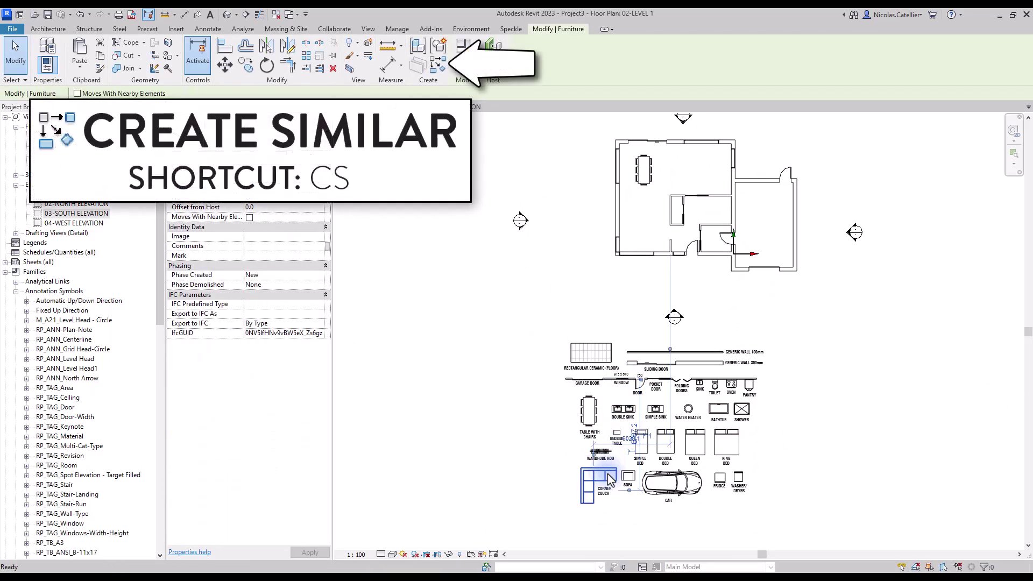
pyautogui.press('c')
pyautogui.press('s')
pyautogui.scroll(3, 692, 164)
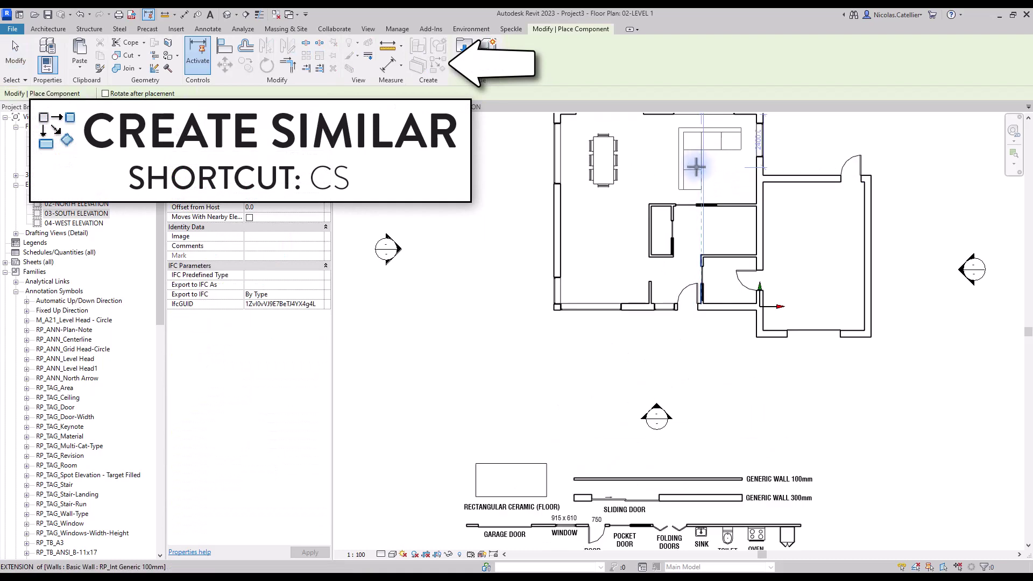
pyautogui.scroll(2, 653, 263)
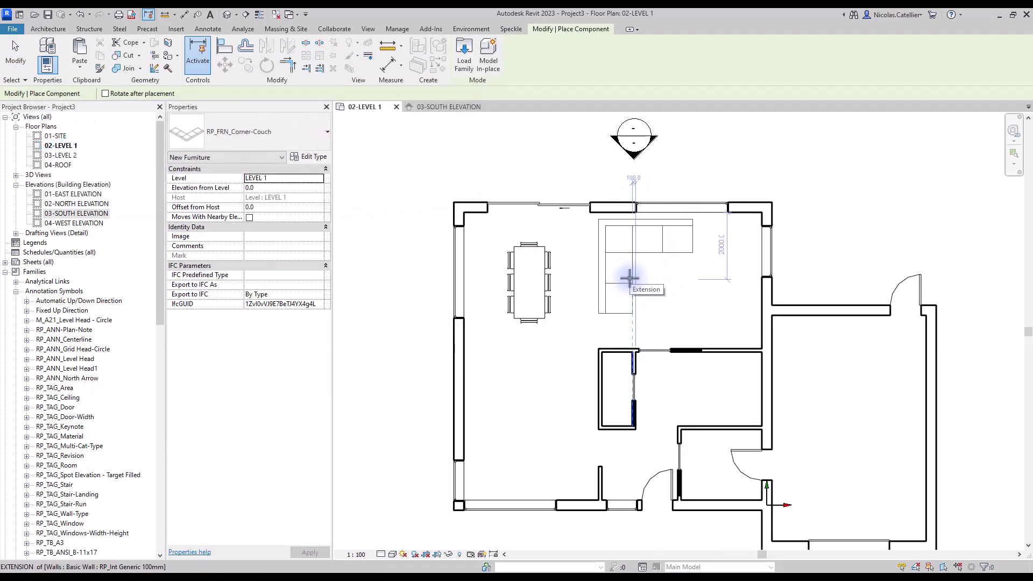
pyautogui.press('space')
pyautogui.press('space')
pyautogui.press('space')
pyautogui.press('space')
pyautogui.press('space')
pyautogui.press('space')
pyautogui.press('space')
pyautogui.press('space')
pyautogui.click(629, 278)
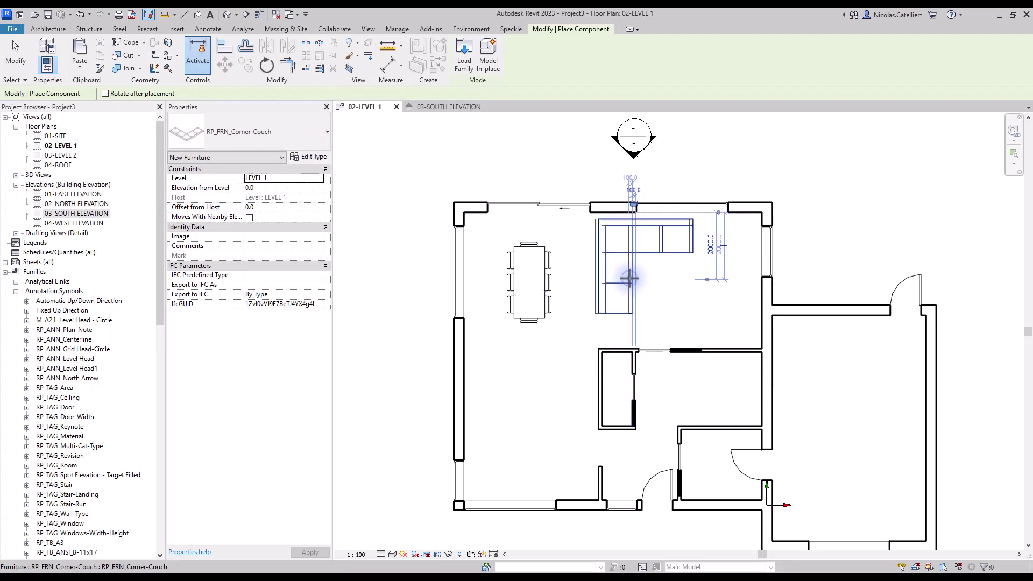
pyautogui.press('Escape')
pyautogui.press('Escape')
# - Copy the 762x1066 sofa into the living area, rotate it to face the corner couch and move it into the lower-right corner
pyautogui.scroll(-4, 709, 227)
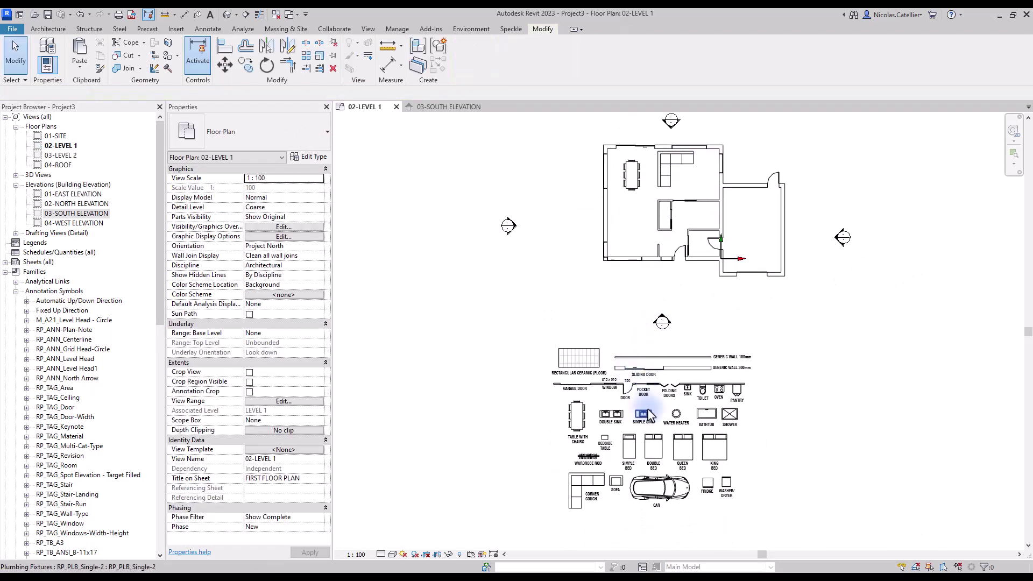
pyautogui.click(616, 479)
pyautogui.hotkey('ctrl', 'c')
pyautogui.hotkey('ctrl', 'v')
pyautogui.scroll(3, 702, 190)
pyautogui.click(721, 175)
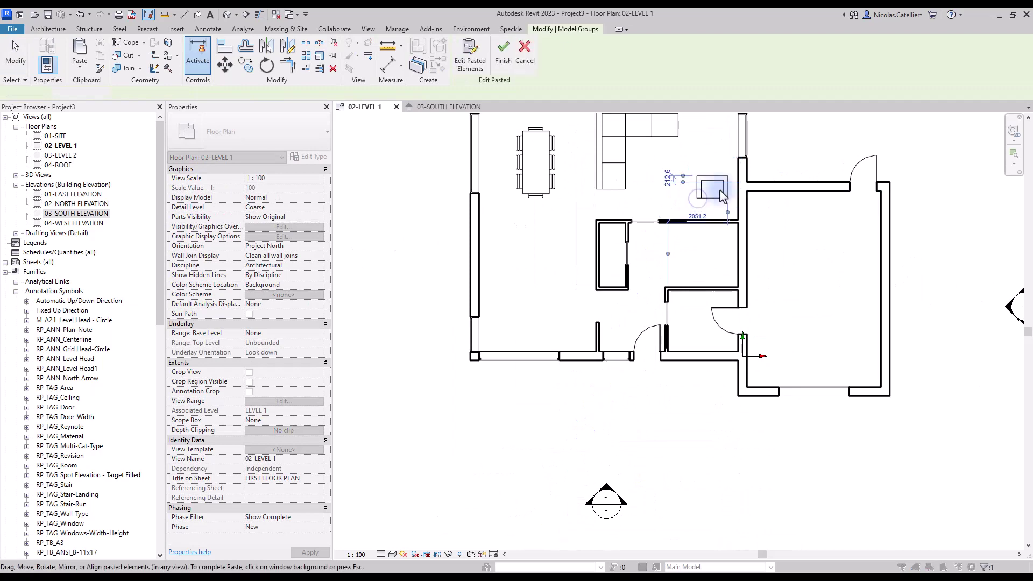
pyautogui.press('space')
pyautogui.press('space')
pyautogui.press('space')
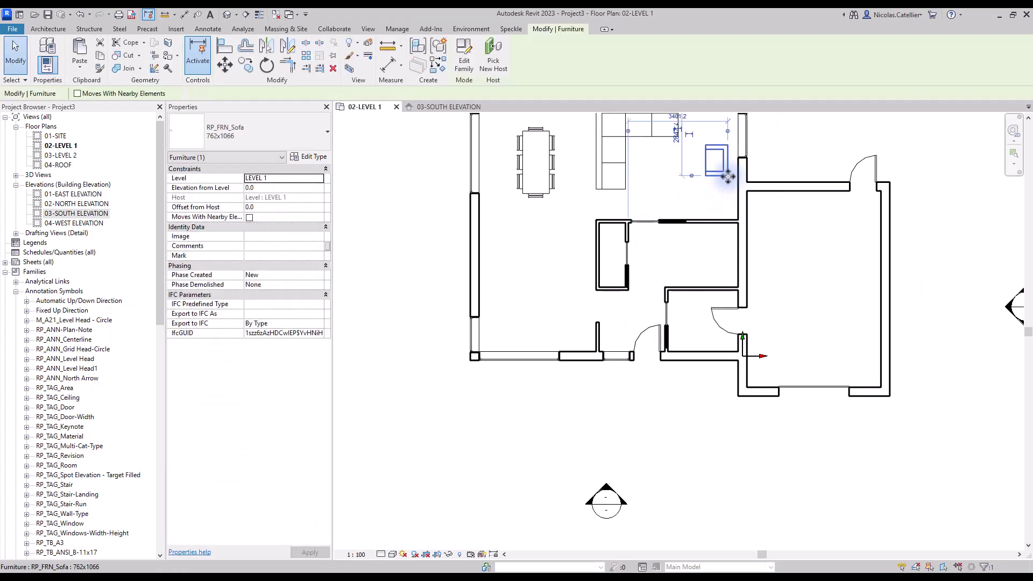
pyautogui.moveTo(724, 173); pyautogui.dragTo(723, 205)
# - Copy the 500 x 350 bedside table from the component legend into the living area, just above the sofa
pyautogui.scroll(-2, 729, 226)
pyautogui.scroll(-2, 703, 307)
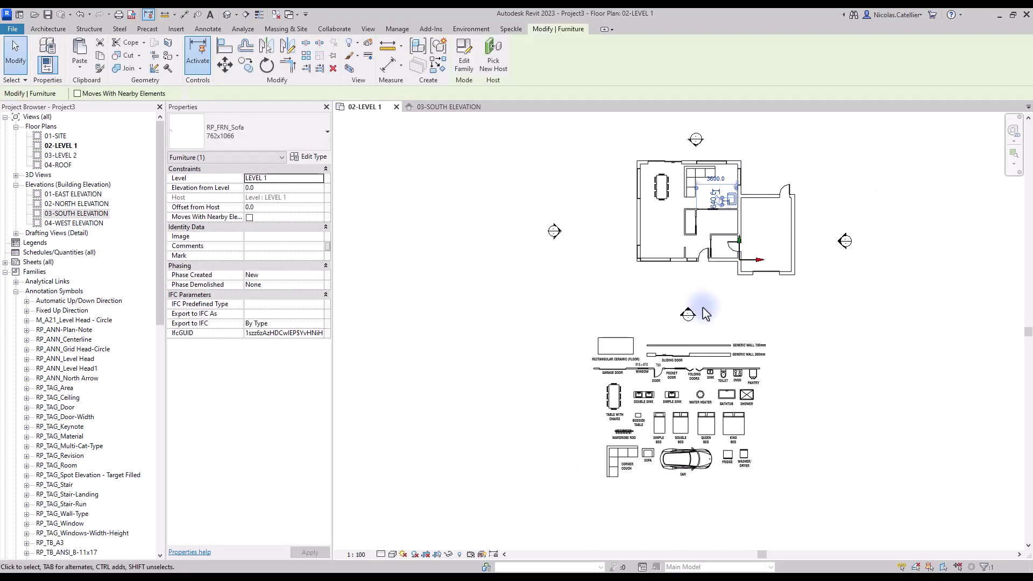
pyautogui.scroll(2, 648, 427)
pyautogui.click(638, 409)
pyautogui.hotkey('ctrl', 'c')
pyautogui.moveTo(748, 156); pyautogui.dragTo(709, 303, button='middle')
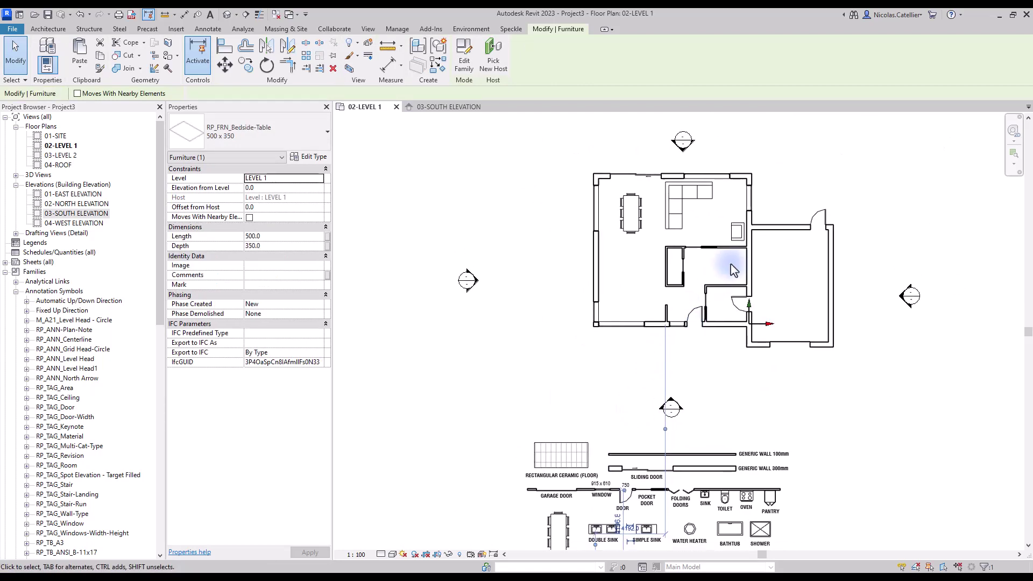
pyautogui.scroll(3, 737, 222)
pyautogui.hotkey('ctrl', 'v')
pyautogui.click(718, 195)
pyautogui.scroll(1, 735, 186)
pyautogui.press('Escape')
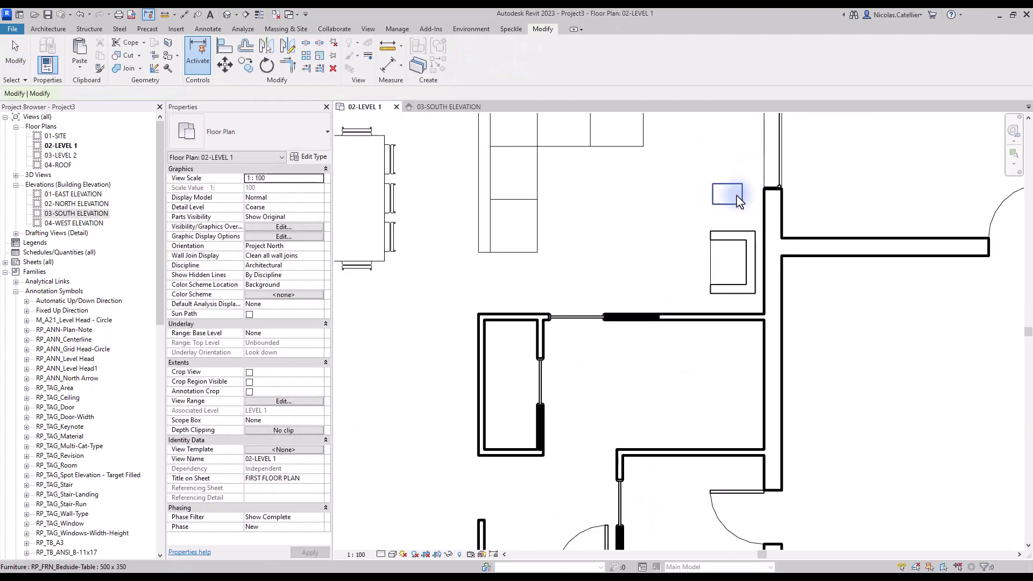
# - Stretch the copied table above the sofa into an upright side table of about 356 by 731 mm
pyautogui.click(736, 199)
pyautogui.moveTo(743, 193)
pyautogui.mouseDown()
pyautogui.moveTo(754, 193)
pyautogui.moveTo(733, 199)
pyautogui.mouseUp()
pyautogui.moveTo(742, 206); pyautogui.dragTo(743, 178)
# - Copy the side table beside the corner couch and stretch it into a coffee table of about 672 by 1449 mm
pyautogui.scroll(-3, 791, 241)
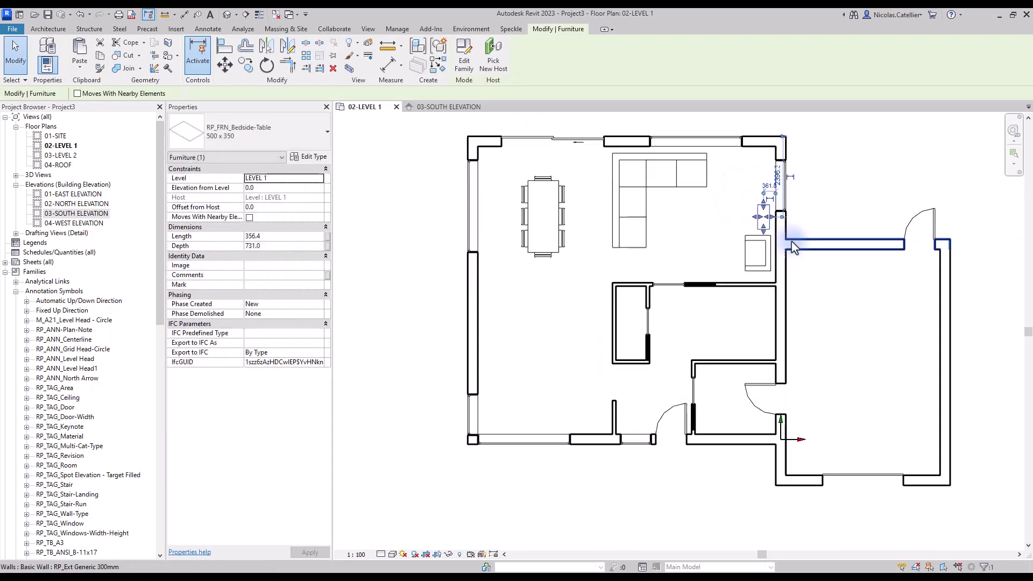
pyautogui.hotkey('ctrl', 'c')
pyautogui.hotkey('ctrl', 'v')
pyautogui.scroll(2, 686, 216)
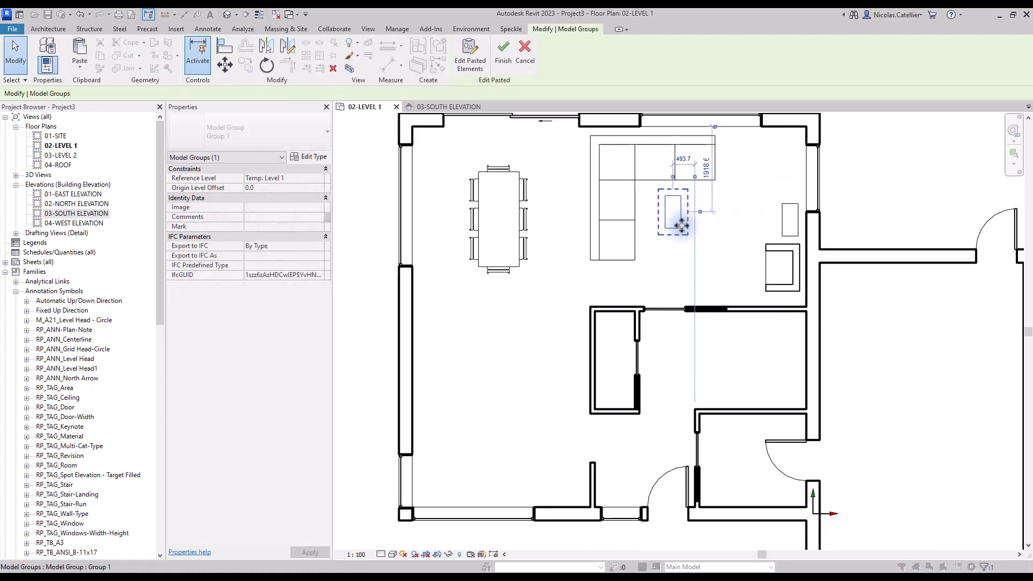
pyautogui.click(683, 212)
pyautogui.moveTo(682, 212); pyautogui.dragTo(680, 260)
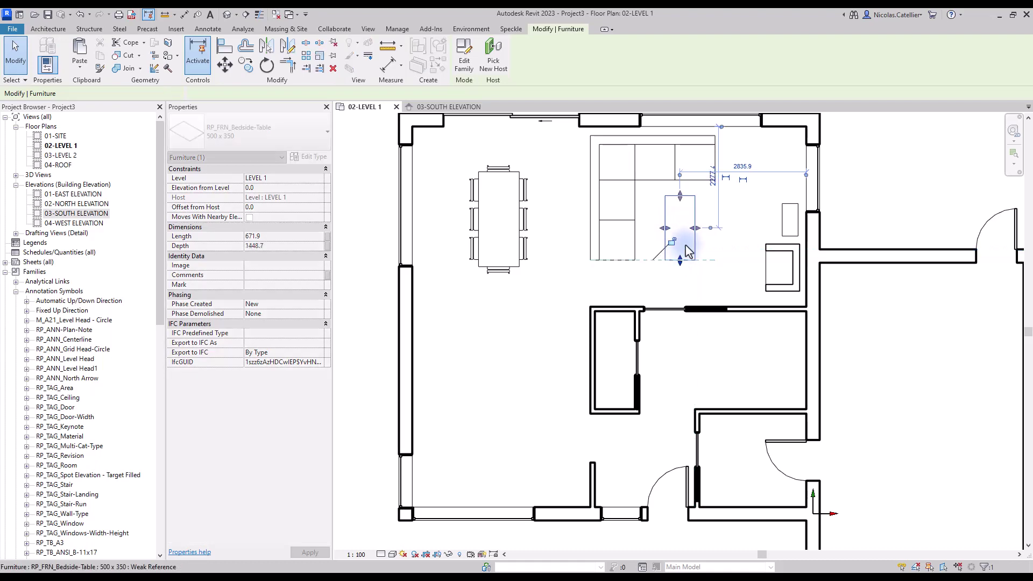
pyautogui.scroll(-2, 736, 188)
pyautogui.press('Escape')
# - Create a similar wardrobe rod with hangers along the lower wall of the closet beside the entrance and stretch it to 2400 mm
pyautogui.scroll(-2, 745, 213)
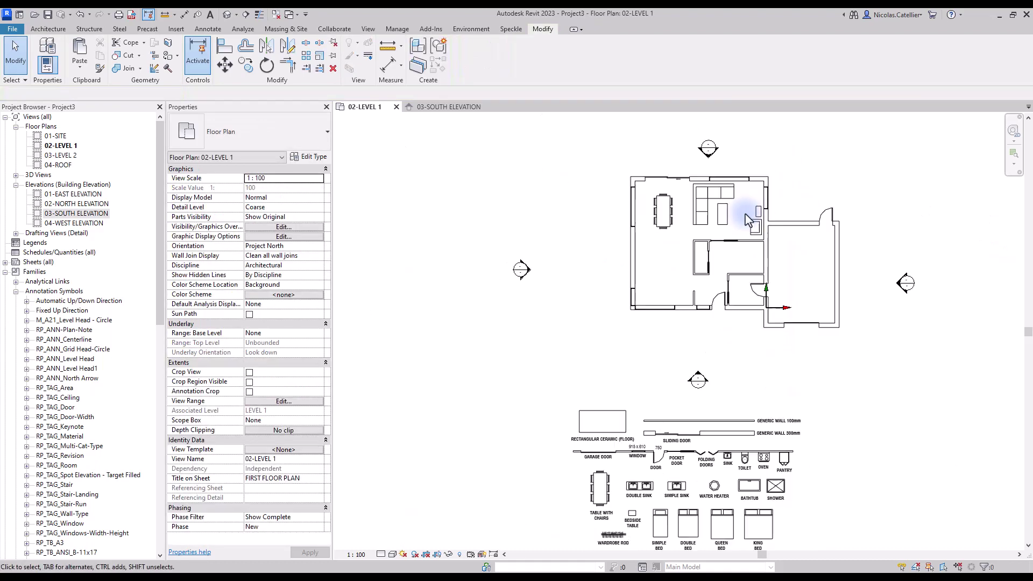
pyautogui.moveTo(693, 512); pyautogui.dragTo(699, 454, button='middle')
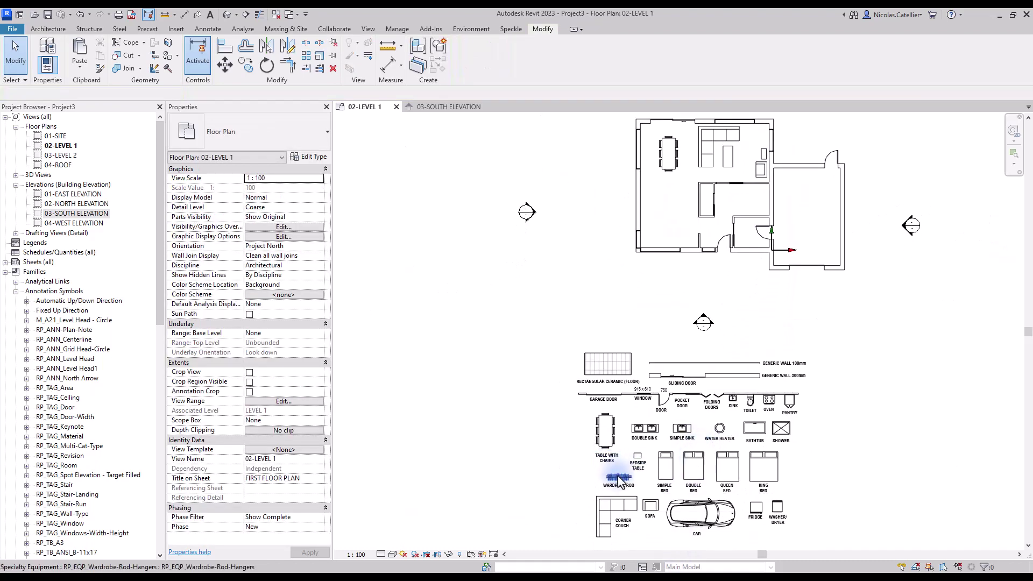
pyautogui.click(619, 481)
pyautogui.press('c')
pyautogui.press('s')
pyautogui.scroll(3, 655, 350)
pyautogui.scroll(4, 655, 350)
pyautogui.click(621, 376)
pyautogui.press('Escape')
pyautogui.press('Escape')
pyautogui.click(774, 349)
pyautogui.moveTo(773, 350); pyautogui.dragTo(835, 350)
# - Create a similar RP_PLB_Toilet and place it on the lower wall of the small enclosed room
pyautogui.scroll(-3, 836, 350)
pyautogui.moveTo(695, 372); pyautogui.dragTo(754, 162, button='middle')
pyautogui.scroll(-1, 730, 220)
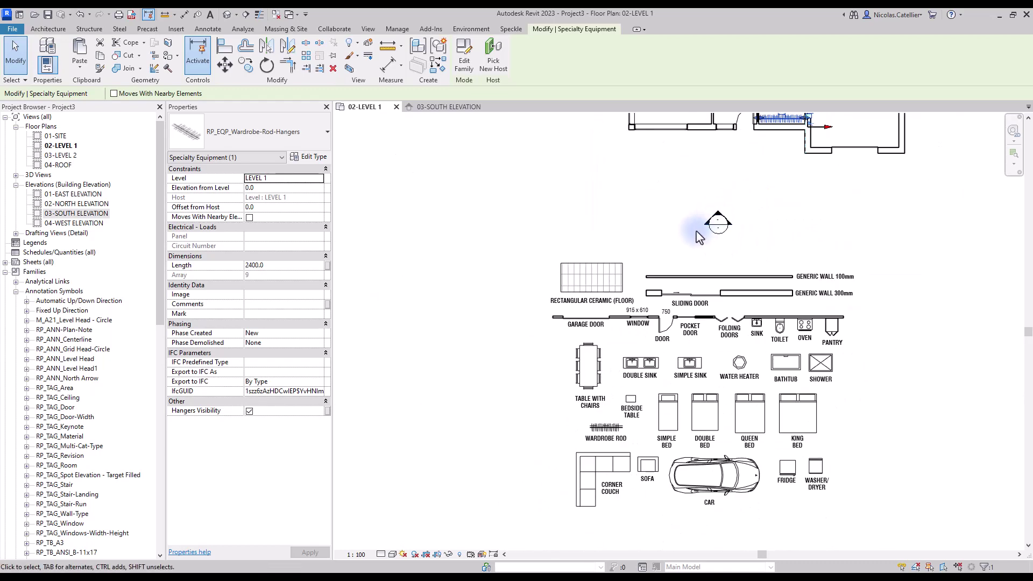
pyautogui.click(780, 333)
pyautogui.scroll(2, 786, 323)
pyautogui.moveTo(782, 186); pyautogui.dragTo(784, 531, button='middle')
pyautogui.press('c')
pyautogui.press('s')
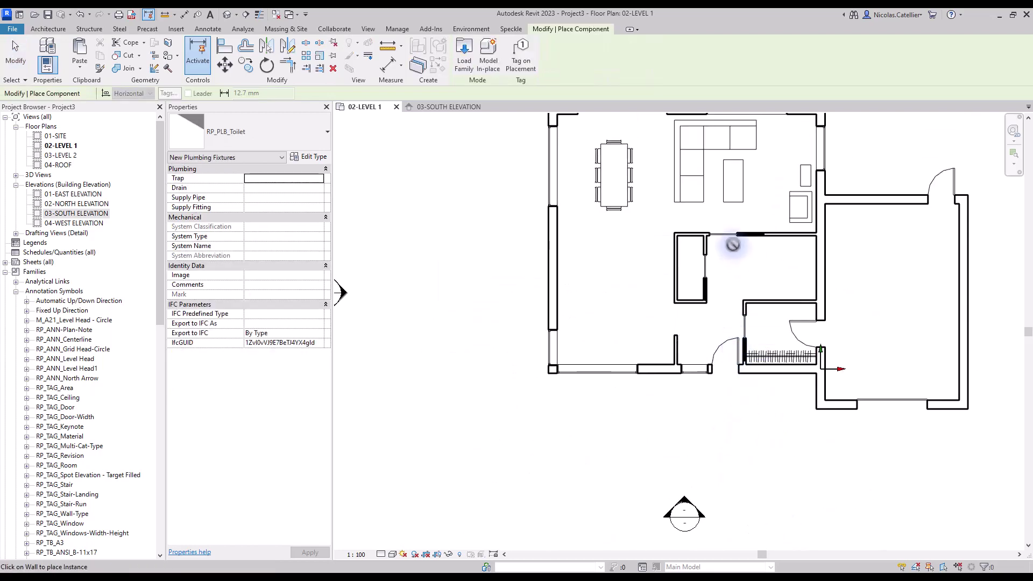
pyautogui.scroll(2, 733, 244)
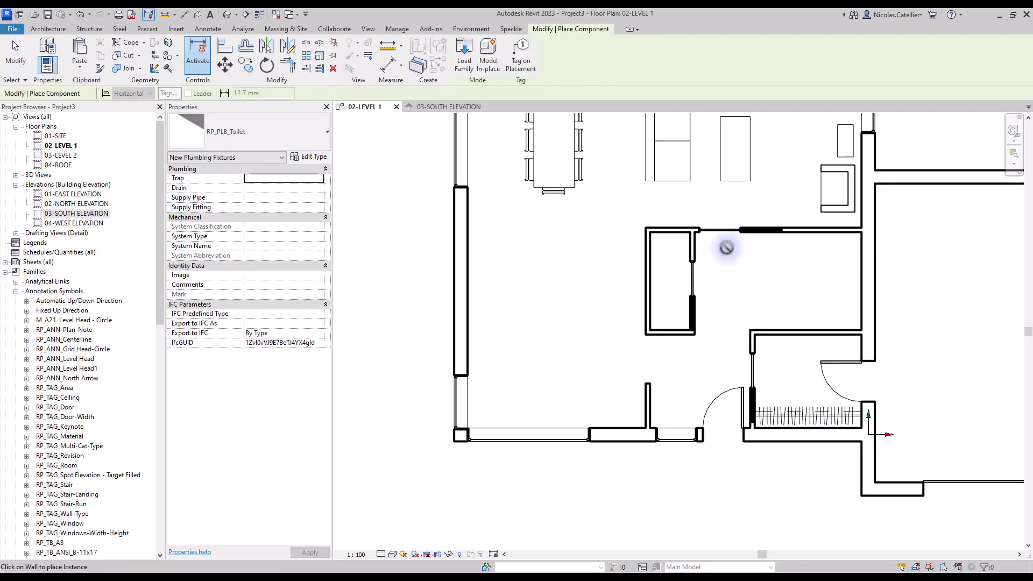
pyautogui.click(671, 327)
pyautogui.press('Escape')
pyautogui.press('Escape')
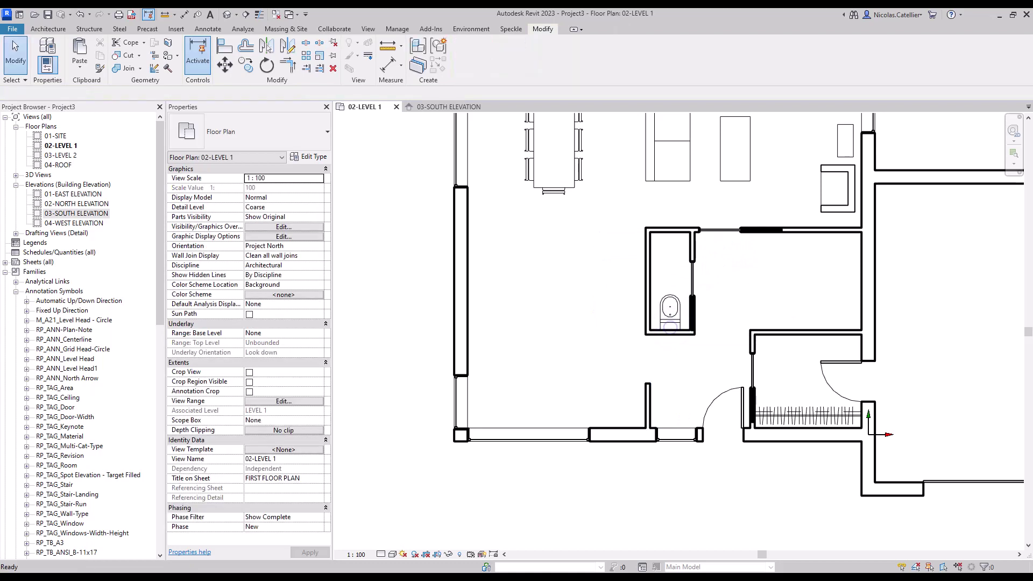
pyautogui.scroll(-2, 753, 301)
pyautogui.moveTo(700, 458); pyautogui.dragTo(667, 199, button='middle')
pyautogui.click(612, 394)
pyautogui.press('m')
pyautogui.press('v')
pyautogui.click(612, 382)
pyautogui.moveTo(619, 134); pyautogui.dragTo(626, 299, button='middle')
pyautogui.click(614, 298)
pyautogui.scroll(4, 645, 292)
pyautogui.hotkey('ctrl', 'z')
pyautogui.scroll(-6, 645, 285)
pyautogui.scroll(1, 618, 249)
pyautogui.scroll(-2, 618, 245)
pyautogui.moveTo(618, 384); pyautogui.dragTo(669, 199, button='middle')
pyautogui.scroll(-3, 533, 417)
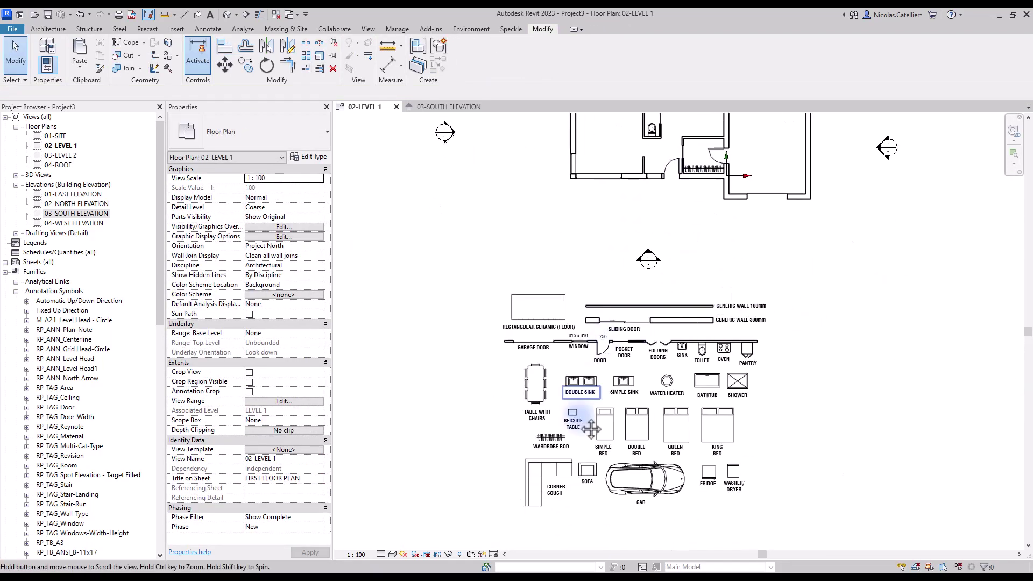
# - Move the fridge from the legend into the kitchen, beside the short wall stub on the lower wall
pyautogui.scroll(4, 700, 409)
pyautogui.click(706, 409)
pyautogui.press('m')
pyautogui.press('v')
pyautogui.click(705, 408)
pyautogui.moveTo(592, 161); pyautogui.dragTo(595, 468, button='middle')
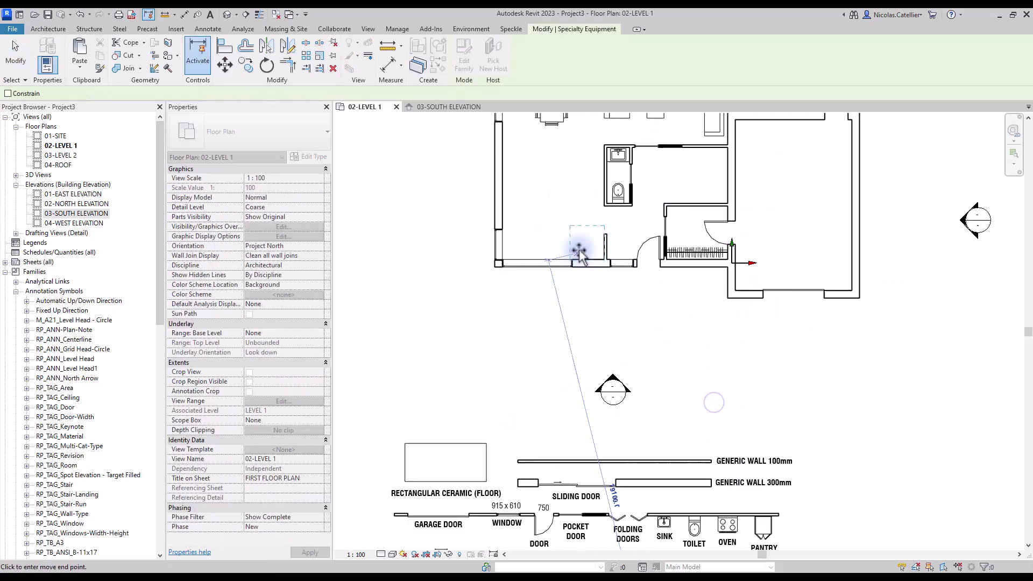
pyautogui.click(576, 247)
# - Rotate the fridge to face into the kitchen and fit it between the lower wall and the wall stub
pyautogui.scroll(3, 576, 237)
pyautogui.press('r')
pyautogui.press('o')
pyautogui.moveTo(611, 234); pyautogui.dragTo(628, 281)
pyautogui.press('Escape')
pyautogui.scroll(-6, 628, 281)
pyautogui.moveTo(554, 205); pyautogui.dragTo(569, 312, button='middle')
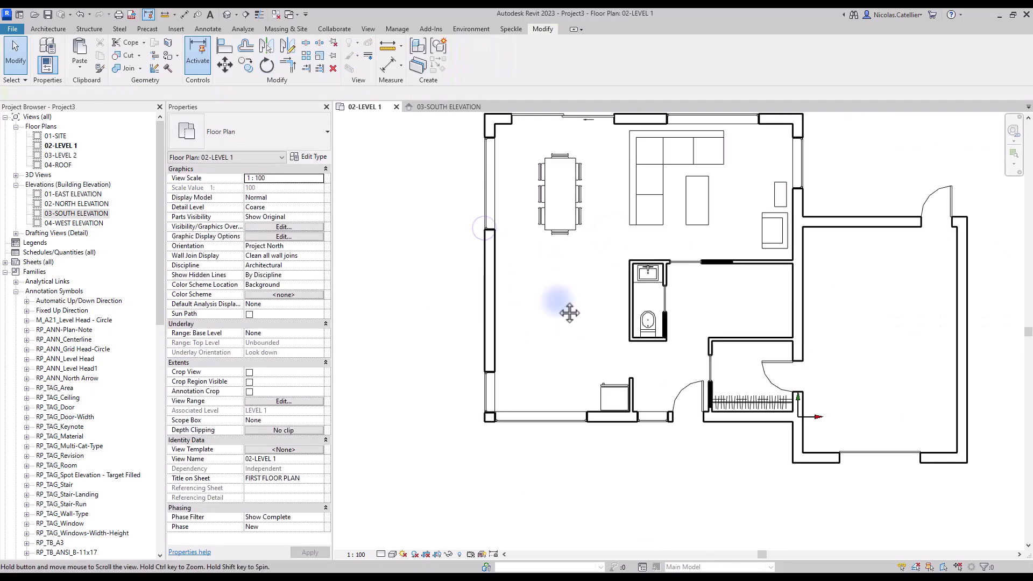
# - Place copies of the legend's oven and pantry against the kitchen's left exterior wall
pyautogui.scroll(-4, 588, 296)
pyautogui.moveTo(596, 514); pyautogui.dragTo(660, 328, button='middle')
pyautogui.click(750, 345)
pyautogui.moveTo(668, 121); pyautogui.dragTo(670, 324, button='middle')
pyautogui.scroll(1, 669, 308)
pyautogui.scroll(3, 635, 334)
pyautogui.click(618, 368)
pyautogui.moveTo(616, 370); pyautogui.dragTo(538, 353)
pyautogui.moveTo(592, 388); pyautogui.dragTo(614, 178, button='middle')
pyautogui.click(807, 394)
pyautogui.hotkey('ctrl', 'v')
pyautogui.click(585, 356)
pyautogui.moveTo(606, 339); pyautogui.dragTo(547, 310)
# - Copy the sink from the legend and position it along the kitchen's lower wall in front of the window
pyautogui.scroll(-3, 547, 310)
pyautogui.moveTo(599, 538); pyautogui.dragTo(648, 323, button='middle')
pyautogui.scroll(2, 648, 355)
pyautogui.click(775, 268)
pyautogui.hotkey('ctrl', 'c')
pyautogui.hotkey('ctrl', 'v')
pyautogui.moveTo(660, 162); pyautogui.dragTo(586, 485, button='middle')
pyautogui.click(549, 307)
pyautogui.click(283, 129)
pyautogui.click(267, 338)
pyautogui.click(588, 440)
pyautogui.scroll(-2, 587, 386)
pyautogui.moveTo(563, 337); pyautogui.dragTo(574, 337)
pyautogui.scroll(-1, 656, 485)
pyautogui.click(696, 441)
pyautogui.scroll(1, 697, 441)
pyautogui.moveTo(691, 446); pyautogui.dragTo(639, 493, button='middle')
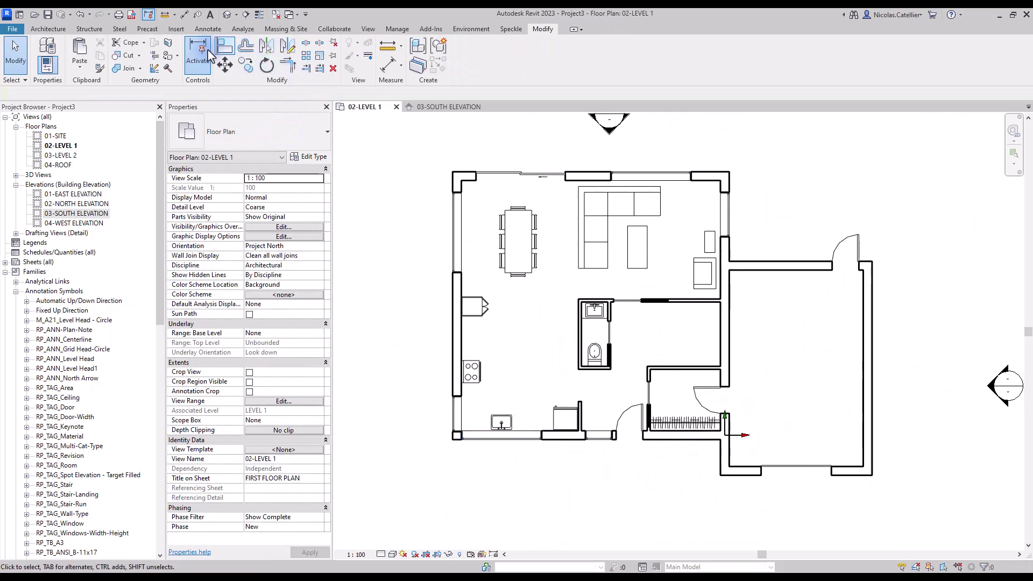
# - Draw the left-wall counter edge with 1 - 0.10mm model lines, 610 mm deep, from between pantry and oven down towards the sink
pyautogui.click(48, 28)
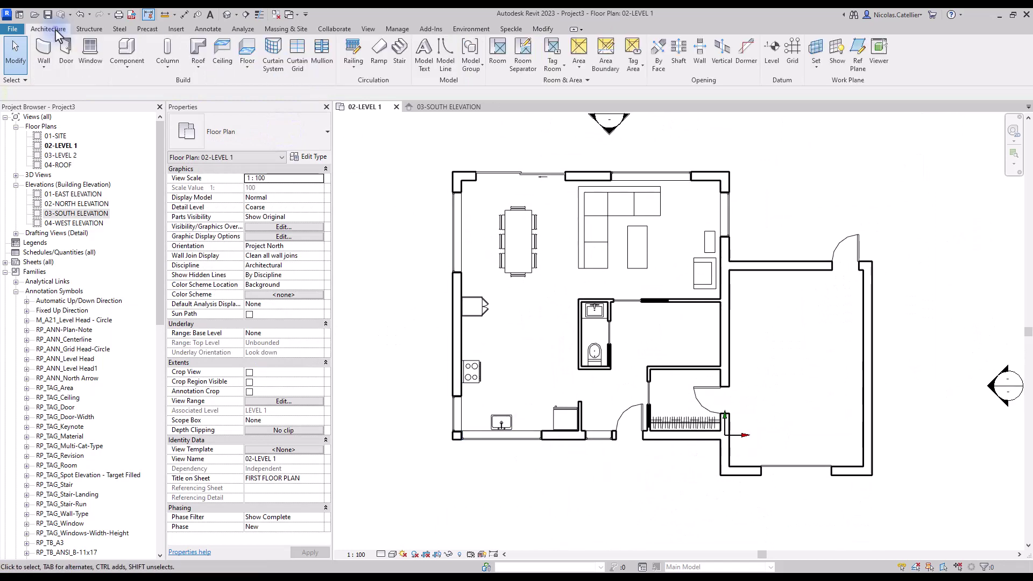
pyautogui.click(448, 64)
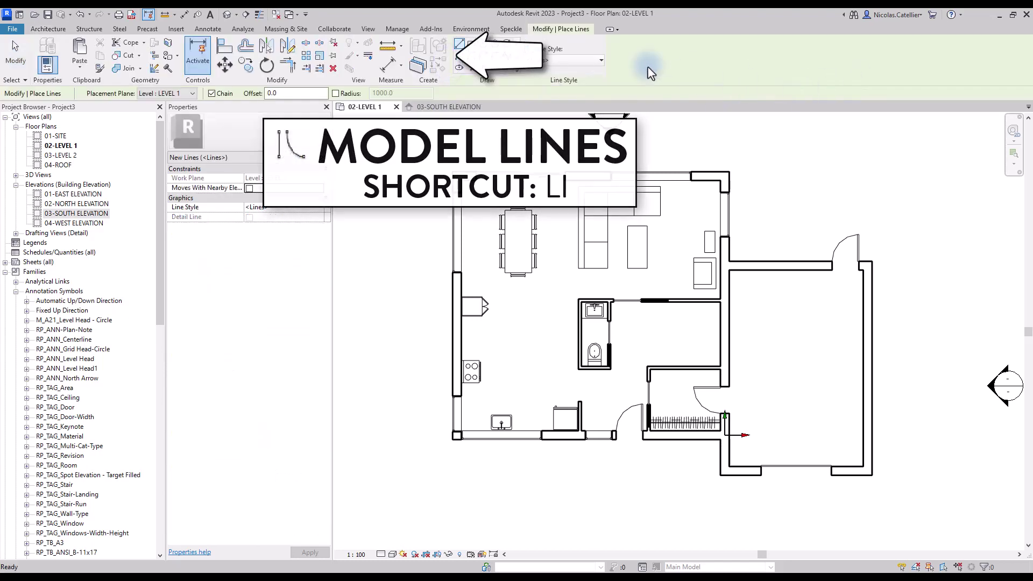
pyautogui.click(563, 60)
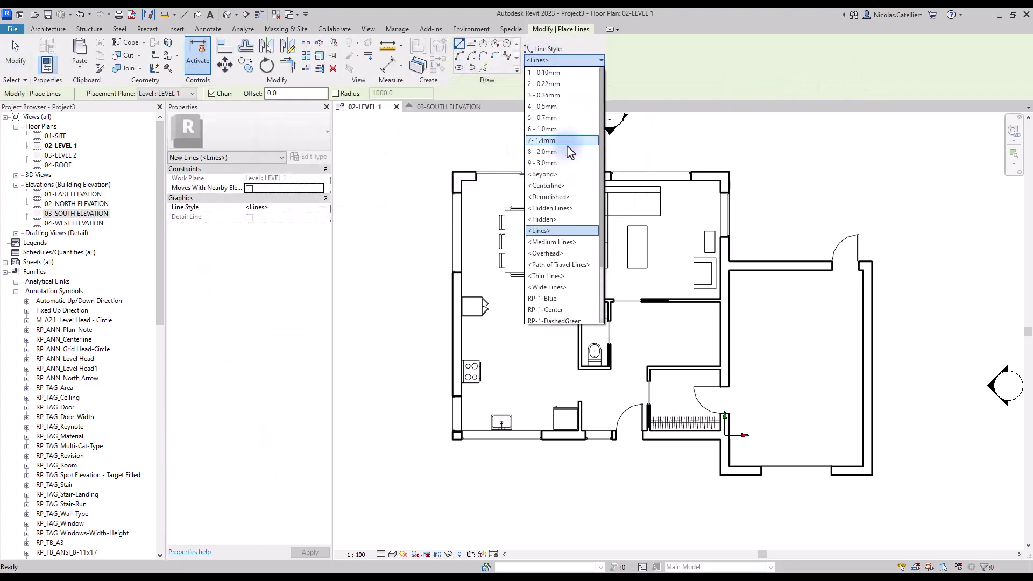
pyautogui.click(563, 73)
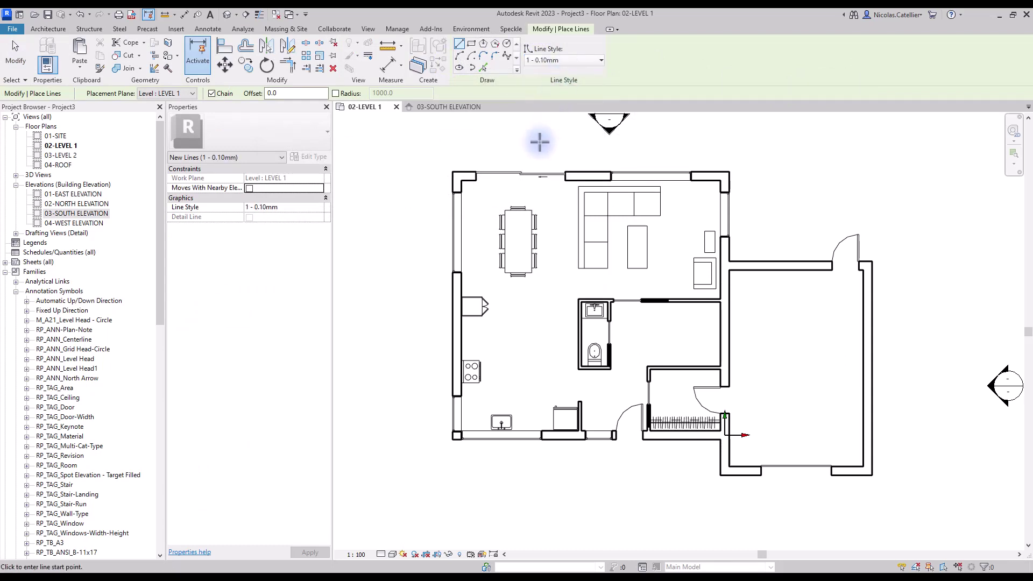
pyautogui.scroll(5, 472, 322)
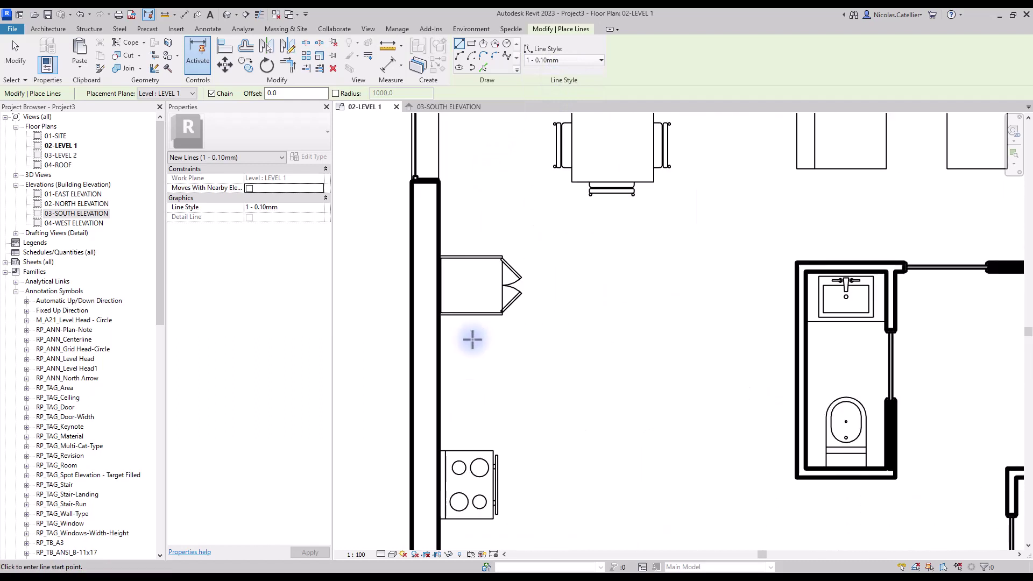
pyautogui.click(439, 364)
pyautogui.press('Return')
pyautogui.moveTo(526, 374); pyautogui.dragTo(549, 240, button='middle')
pyautogui.scroll(-2, 521, 300)
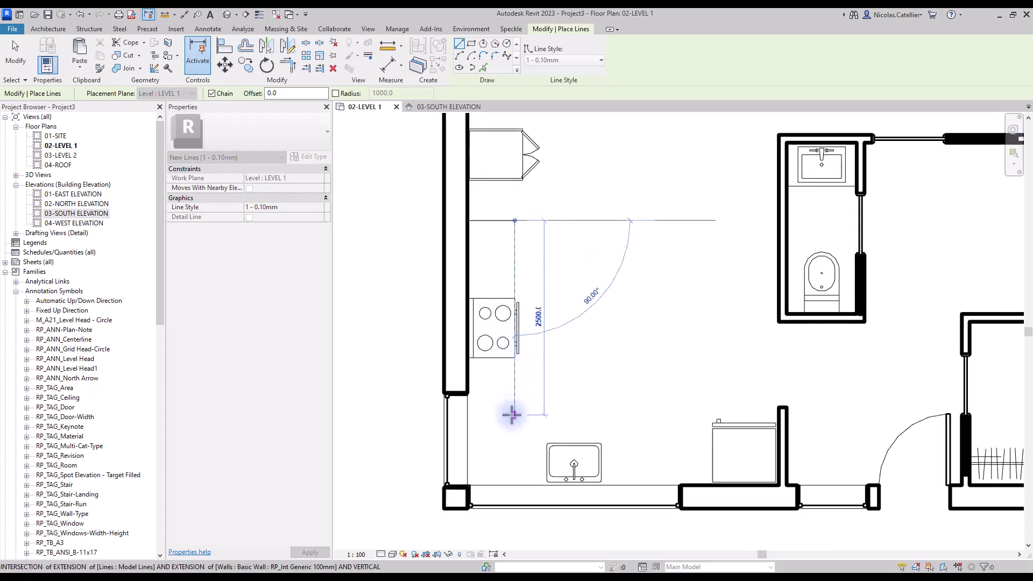
pyautogui.click(515, 446)
pyautogui.press('Escape')
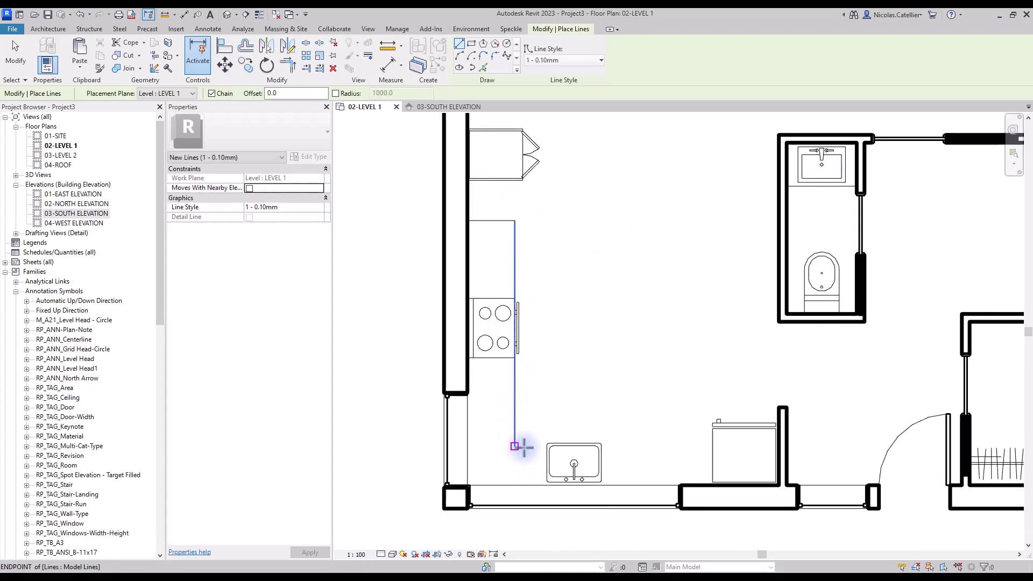
# - Draw the sink counter's edge 610 mm up from the lower wall beside the fridge and across to the left counter, joining the corner
pyautogui.click(693, 486)
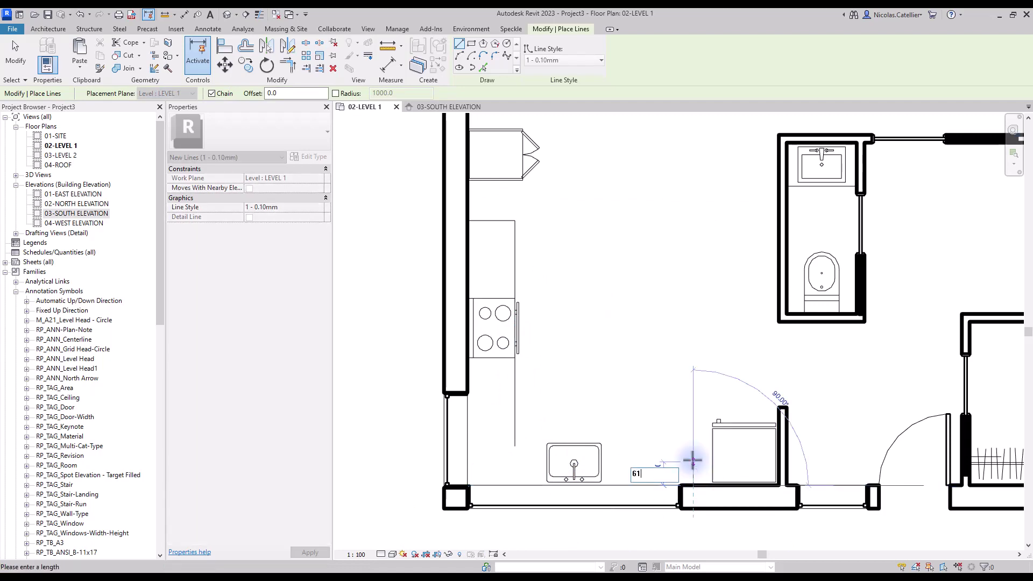
pyautogui.press('Return')
pyautogui.click(515, 437)
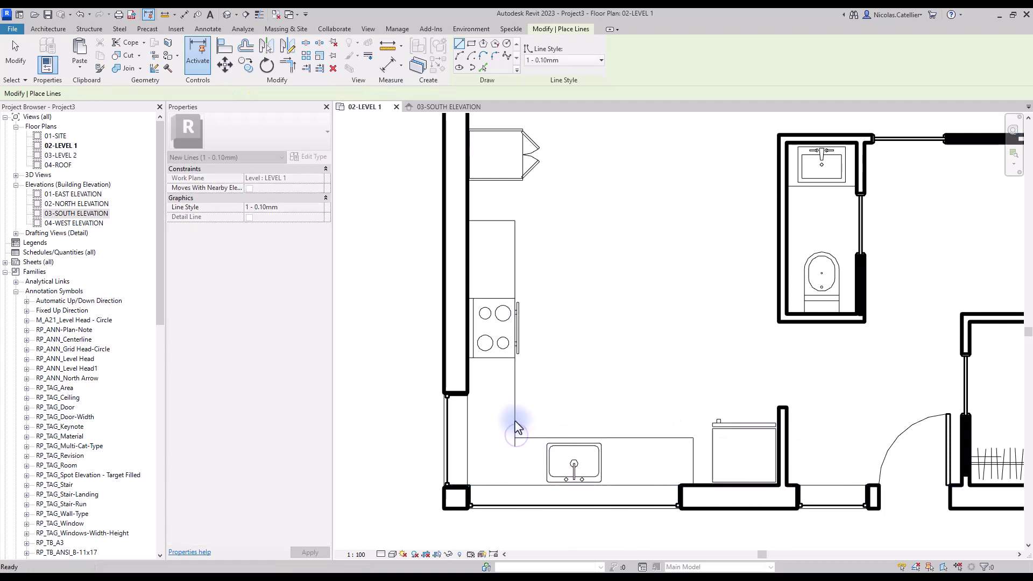
pyautogui.press('Escape')
pyautogui.press('Escape')
pyautogui.scroll(-2, 516, 425)
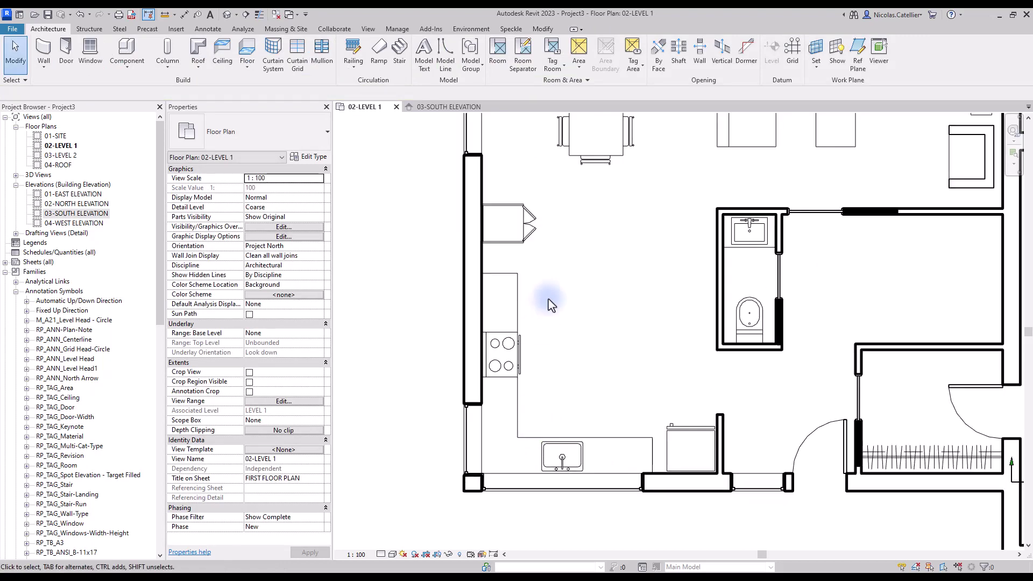
# - Offset a copy of the left counter's long edge by 1220 mm, and offset that copy another 915 mm for the island sides
pyautogui.click(518, 296)
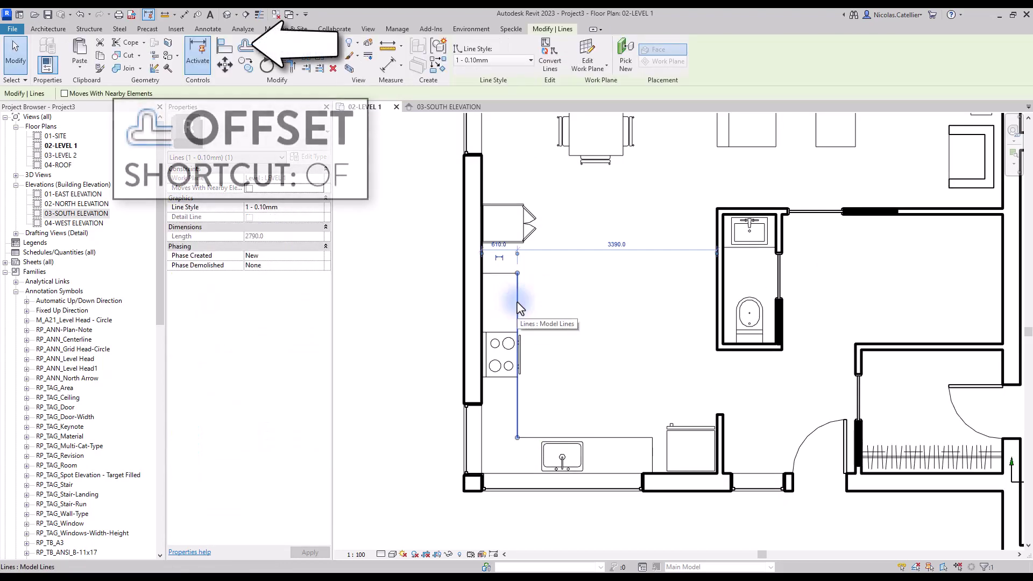
pyautogui.click(248, 47)
pyautogui.doubleClick(119, 93)
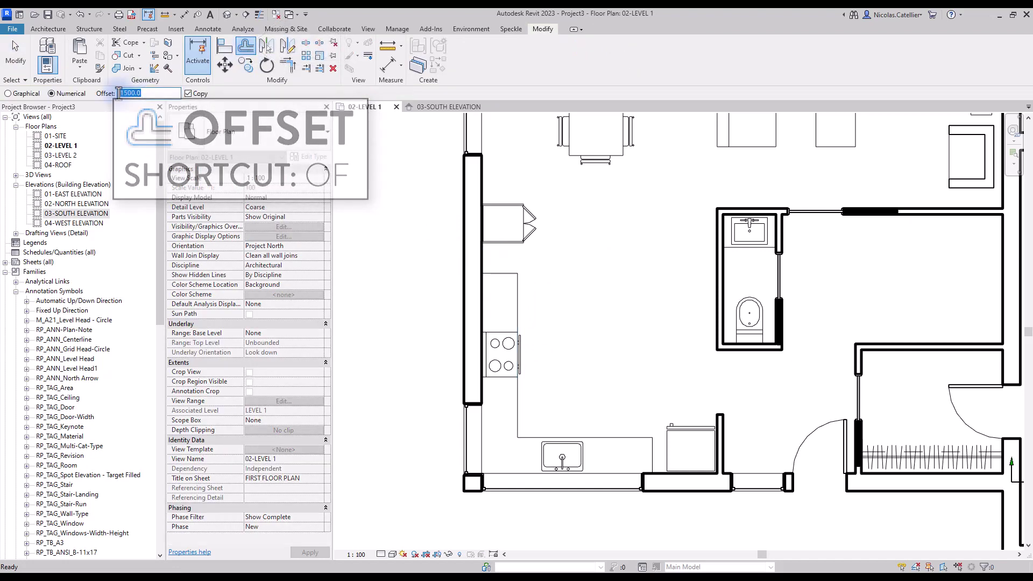
pyautogui.write('12')
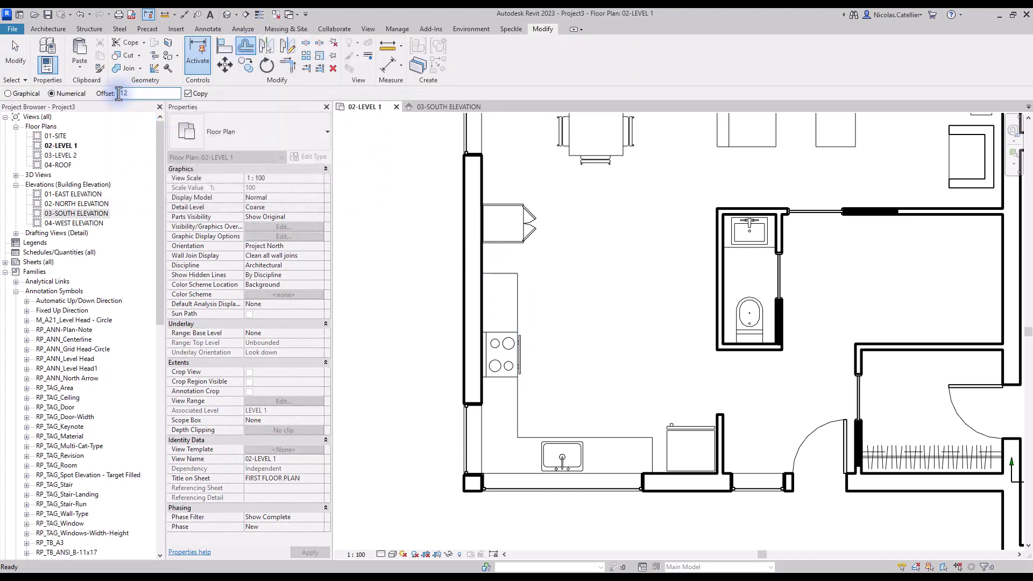
pyautogui.write('20')
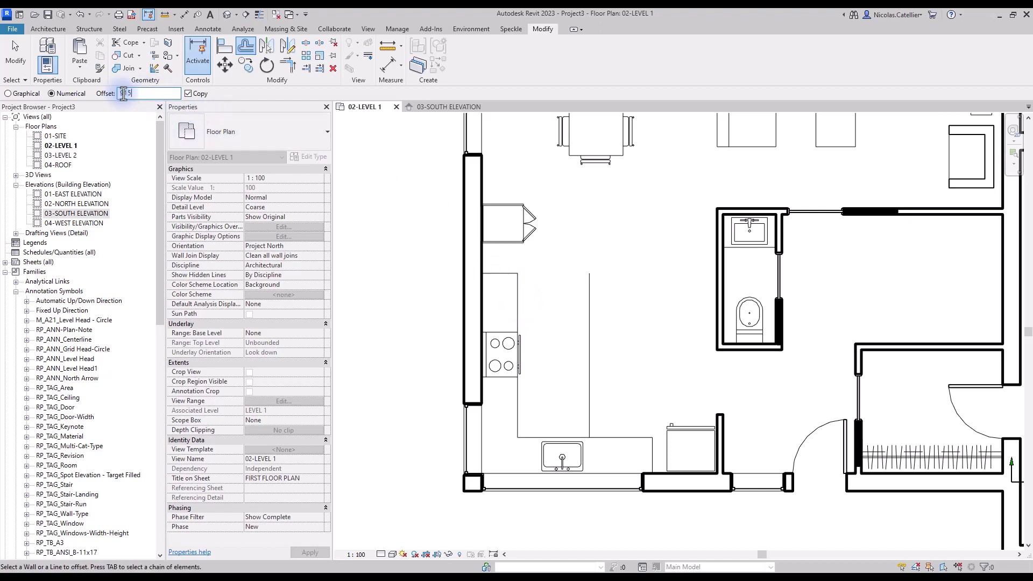
pyautogui.write('915')
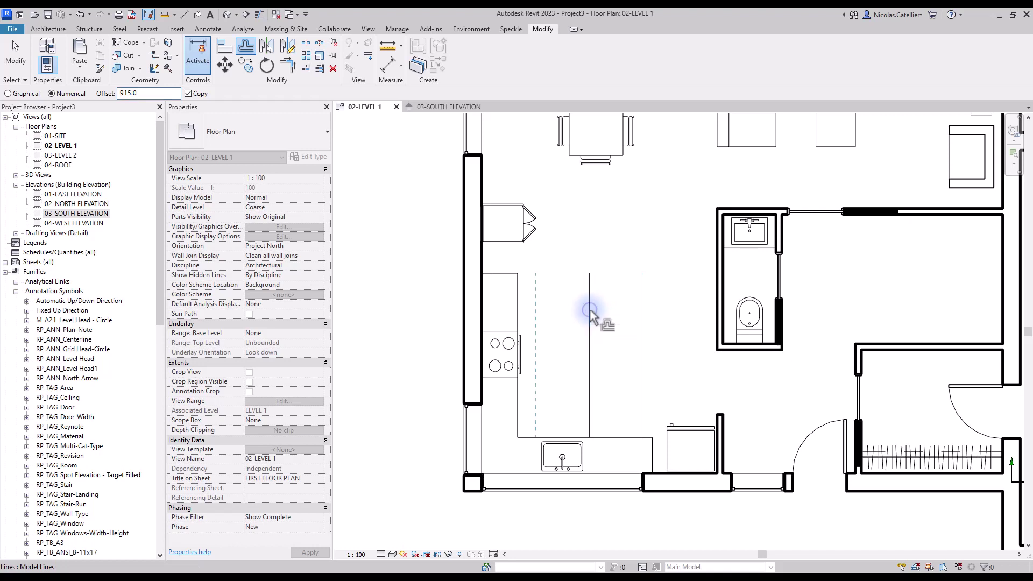
pyautogui.press('Escape')
pyautogui.press('Escape')
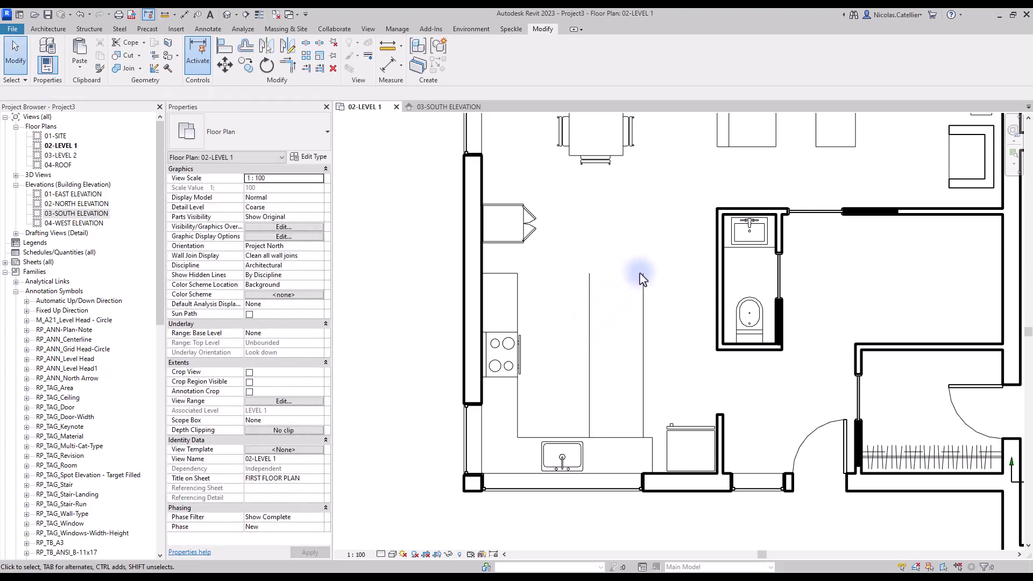
# - Align the pantry's upper side with the upper face of the toilet room wall
pyautogui.press('a')
pyautogui.press('l')
pyautogui.click(725, 207)
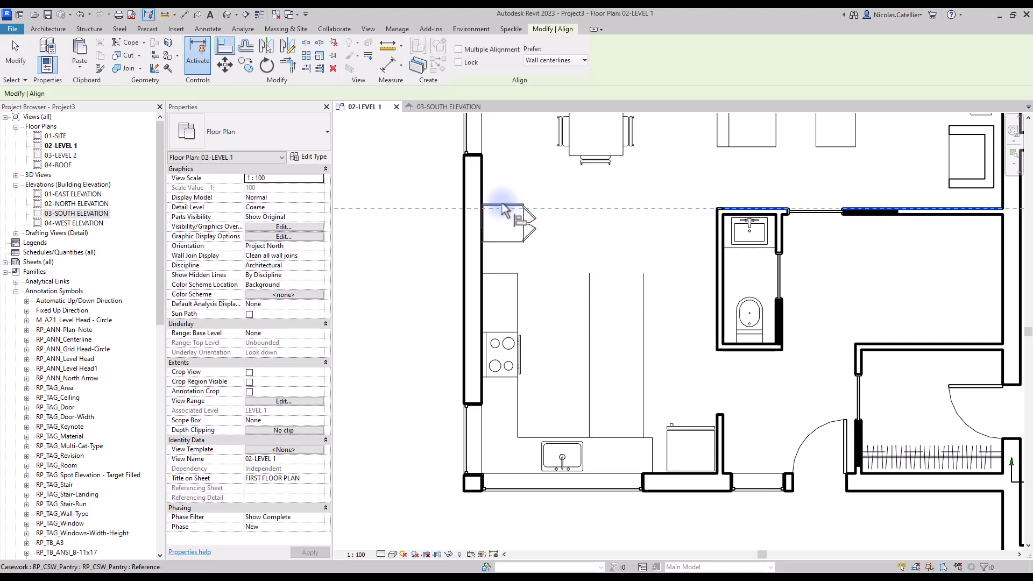
pyautogui.click(503, 204)
pyautogui.press('Escape')
# - Extend both island lines up level with the toilet room's upper wall and close the island's upper end with a model line
pyautogui.click(643, 280)
pyautogui.moveTo(643, 273); pyautogui.dragTo(643, 209)
pyautogui.click(590, 291)
pyautogui.moveTo(590, 274); pyautogui.dragTo(591, 210)
pyautogui.click(591, 210)
pyautogui.press('l')
pyautogui.press('i')
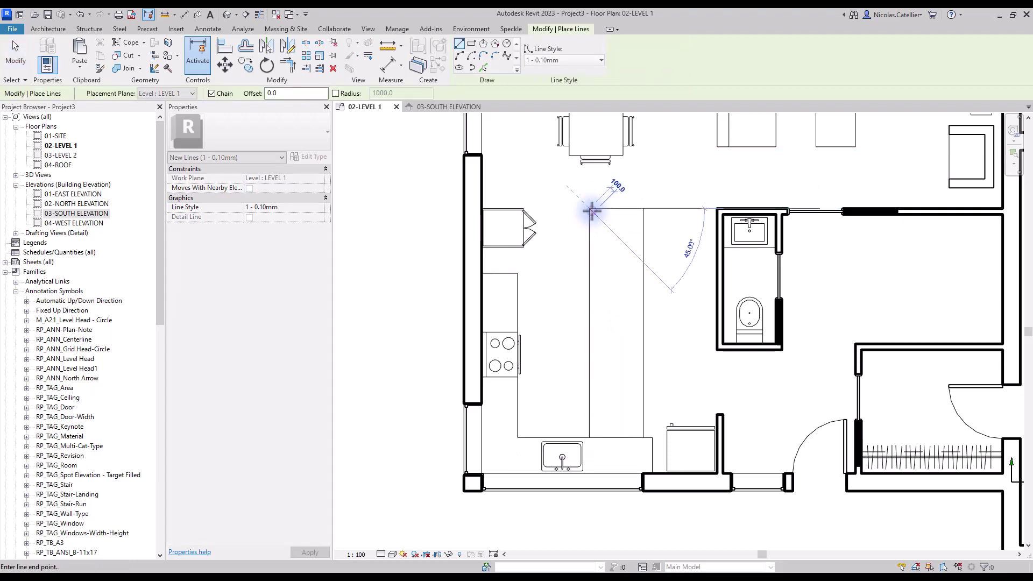
pyautogui.press('Escape')
pyautogui.press('Escape')
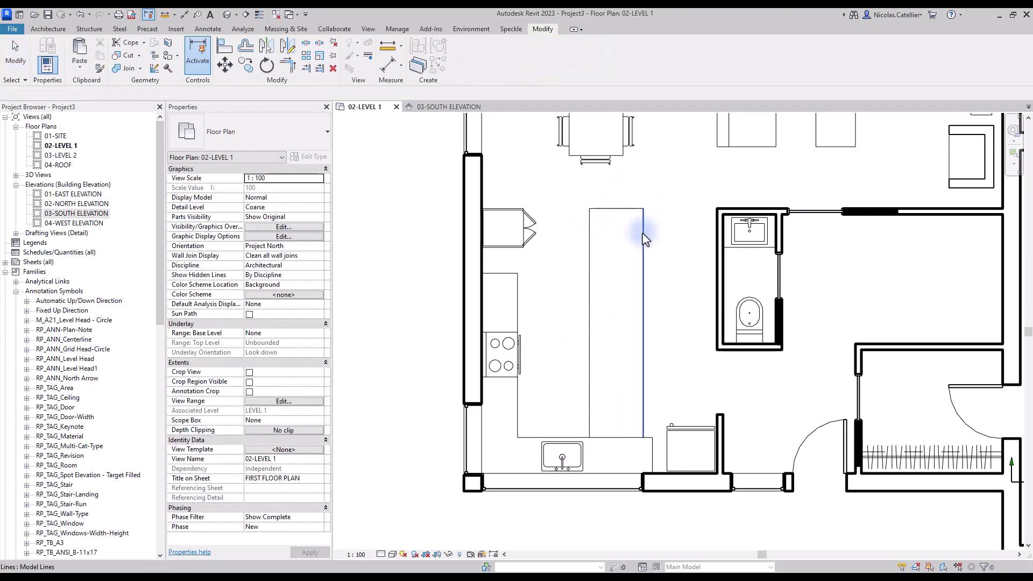
# - Shorten both island sides to about 2600 mm and close the island's lower end with a model line
pyautogui.click(642, 428)
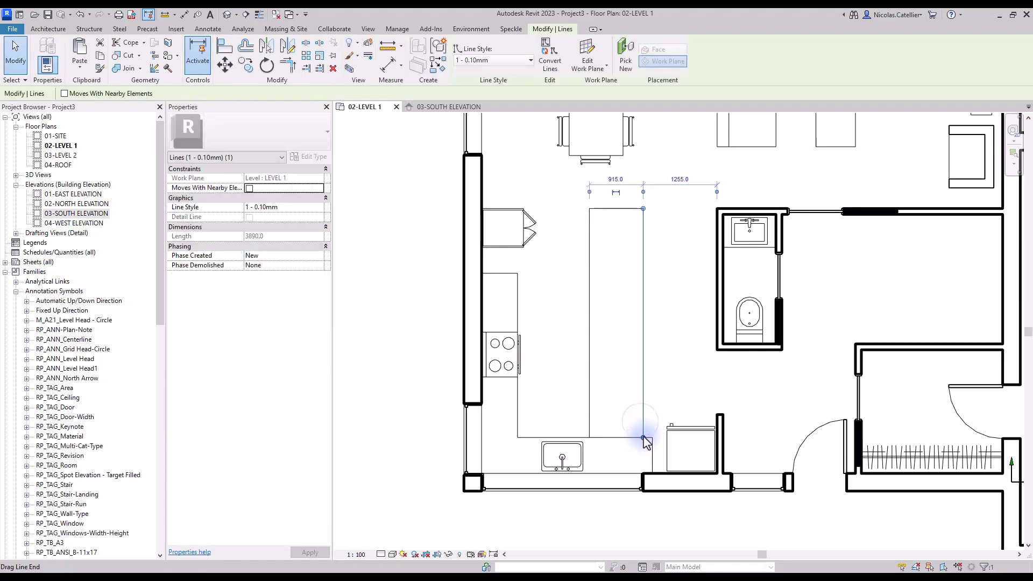
pyautogui.click(589, 401)
pyautogui.moveTo(589, 438); pyautogui.dragTo(590, 361)
pyautogui.press('l')
pyautogui.press('i')
pyautogui.click(590, 361)
pyautogui.click(643, 362)
pyautogui.press('Escape')
pyautogui.press('Escape')
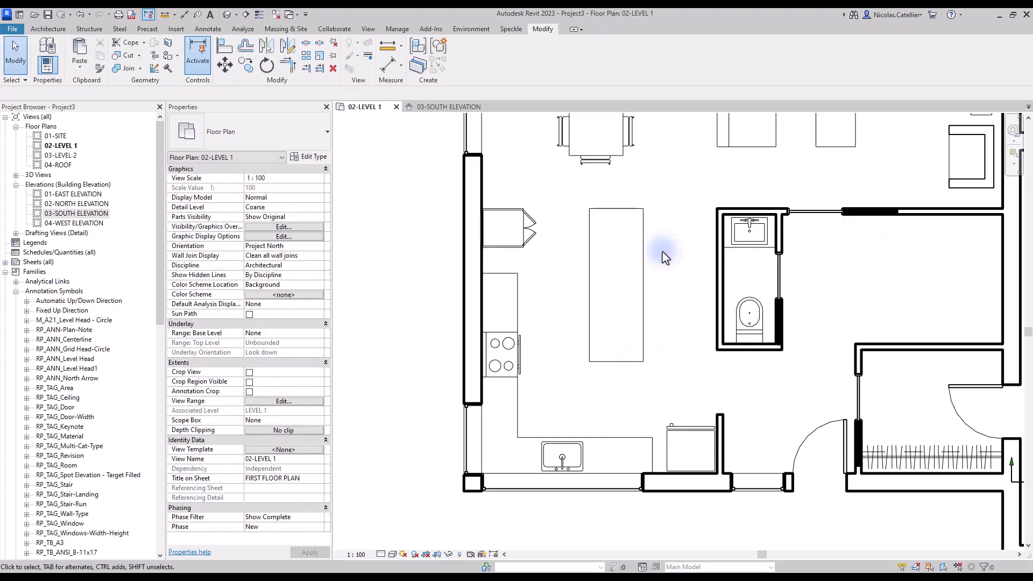
# - Offset a copy of the island's right side 300 mm inward and set the new line's style to <Overhead>
pyautogui.press('o')
pyautogui.press('f')
pyautogui.write('300')
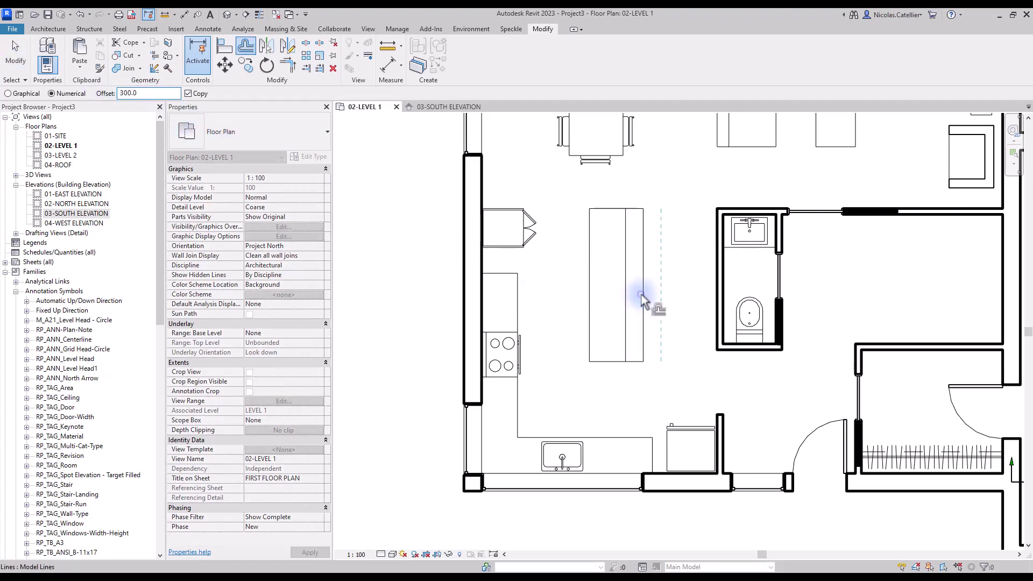
pyautogui.press('Escape')
pyautogui.click(625, 271)
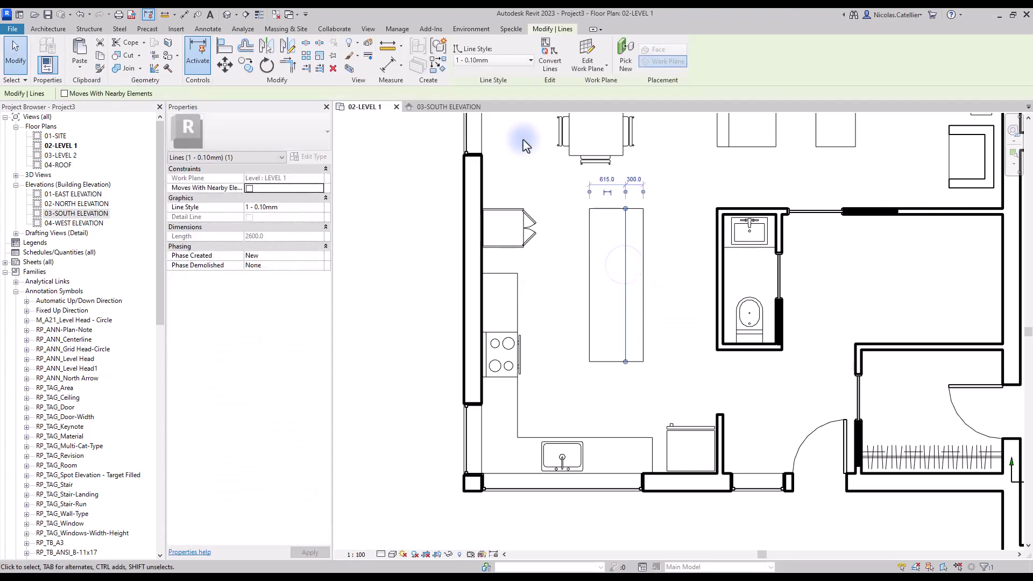
pyautogui.click(493, 60)
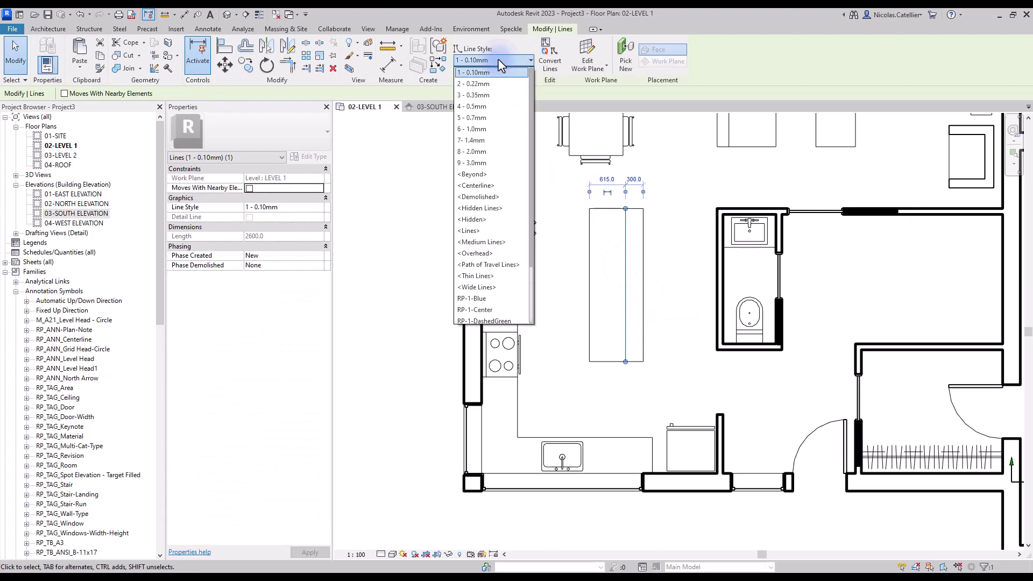
pyautogui.click(481, 253)
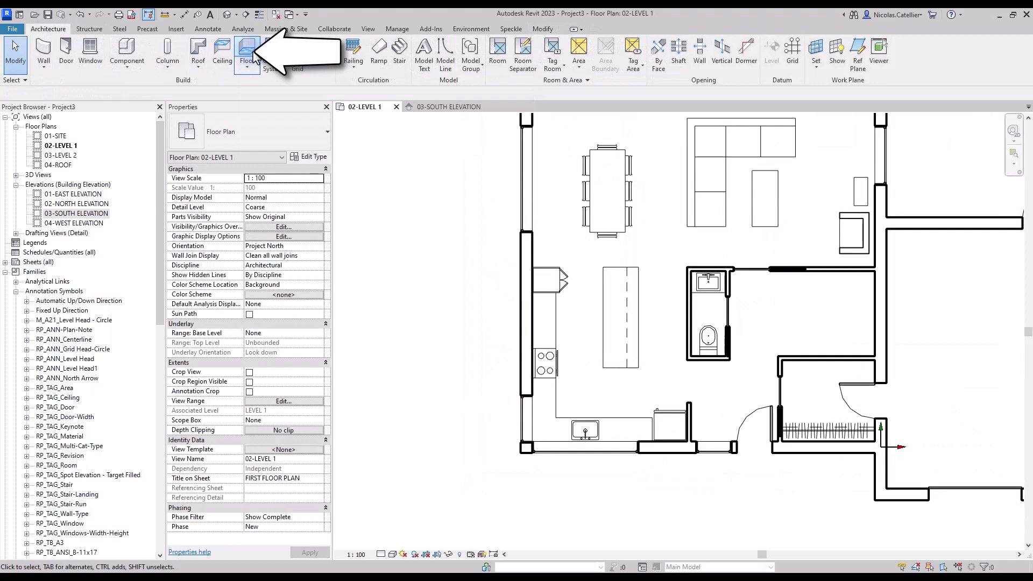
# - Start an RP_Generic 150mm floor on Level 1 and sketch its rectangular boundary along the exterior walls' inner faces, excluding the garage
pyautogui.click(252, 54)
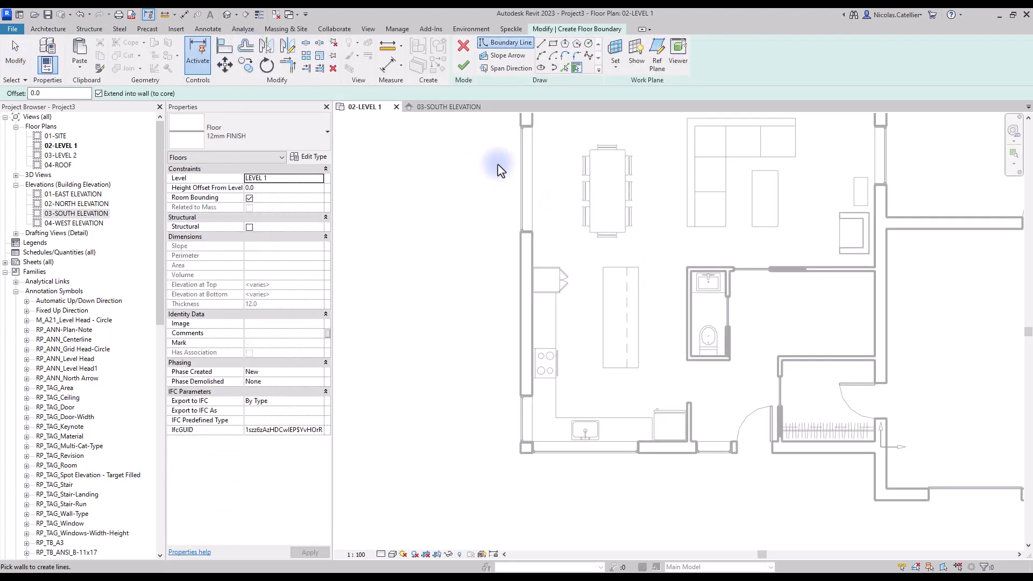
pyautogui.click(261, 131)
pyautogui.click(228, 210)
pyautogui.moveTo(636, 307); pyautogui.dragTo(590, 380, button='middle')
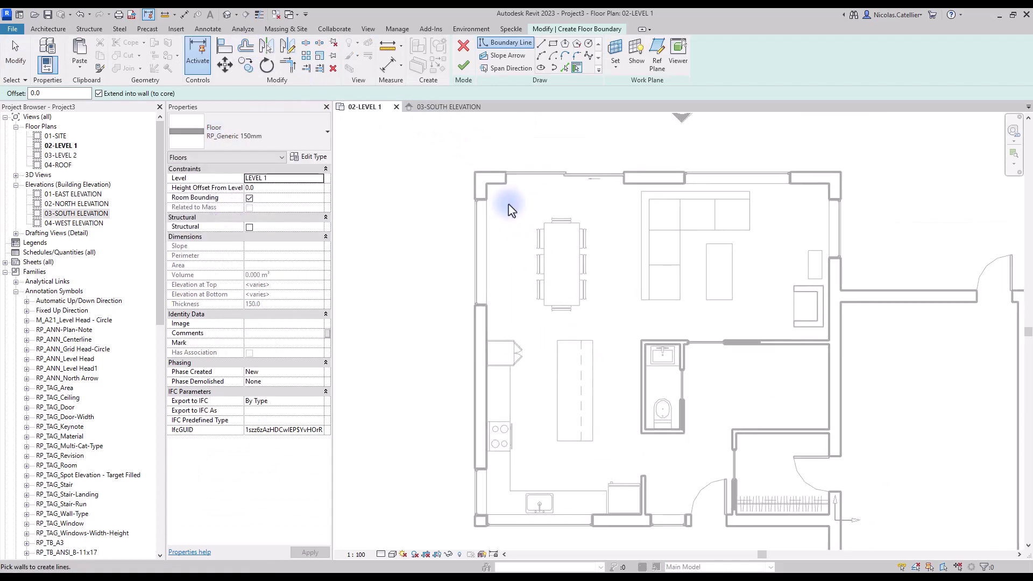
pyautogui.click(553, 43)
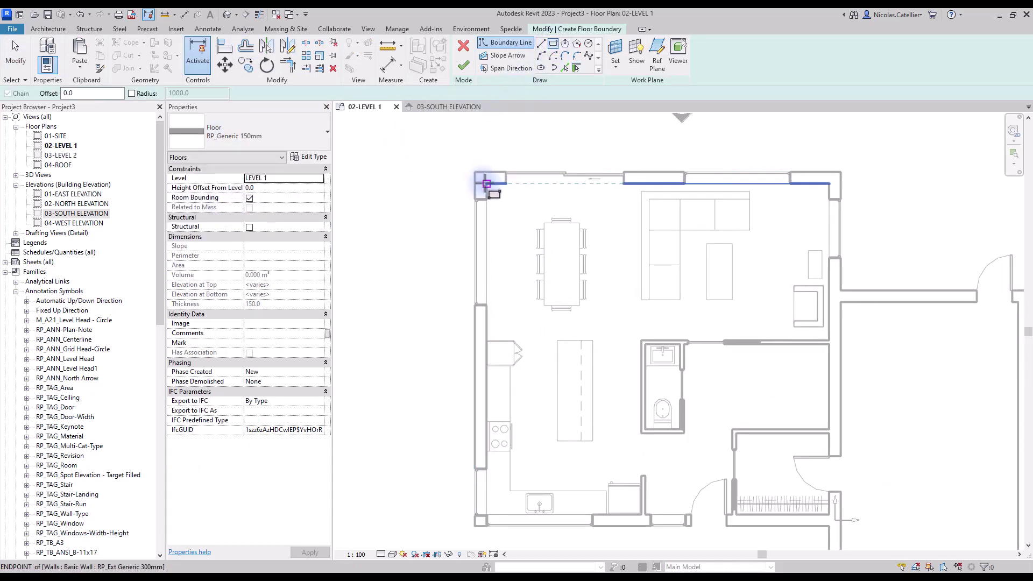
pyautogui.click(486, 185)
pyautogui.moveTo(772, 434); pyautogui.dragTo(724, 327, button='middle')
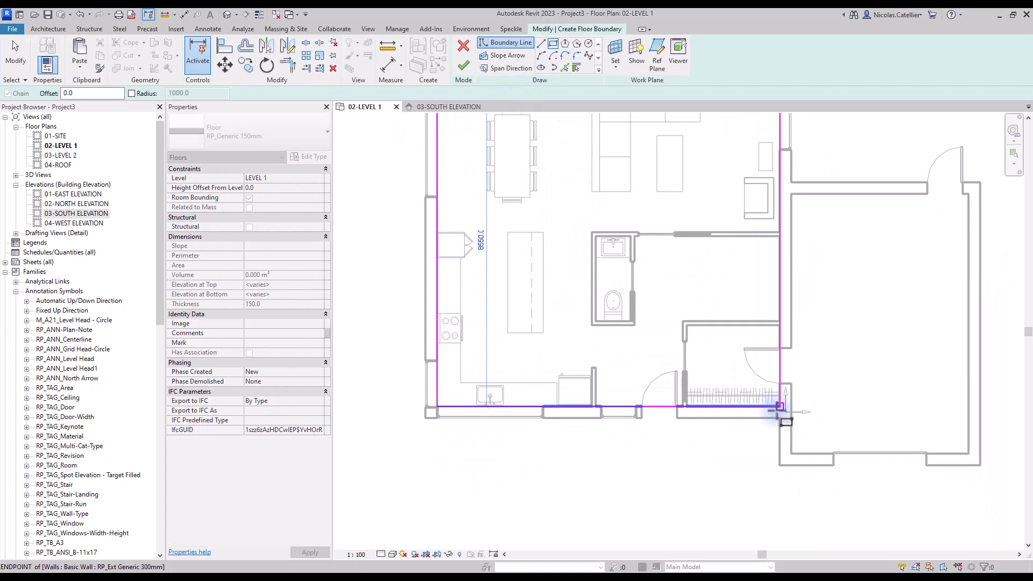
pyautogui.click(780, 406)
# - Sketch three boundary lines around the empty room above the entrance closet to outline an opening in the floor
pyautogui.click(540, 44)
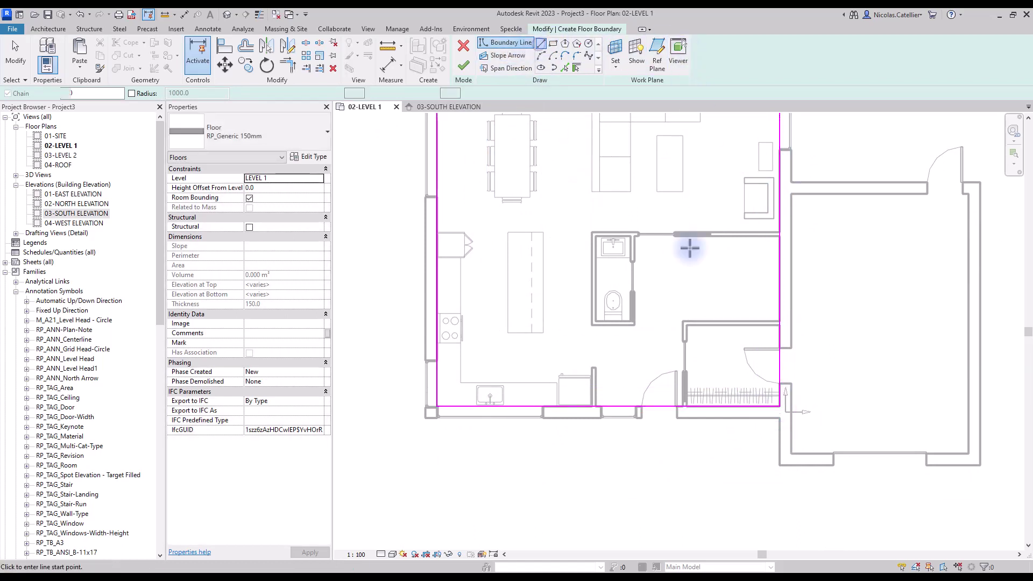
pyautogui.click(780, 322)
pyautogui.click(684, 322)
pyautogui.click(684, 236)
pyautogui.click(779, 236)
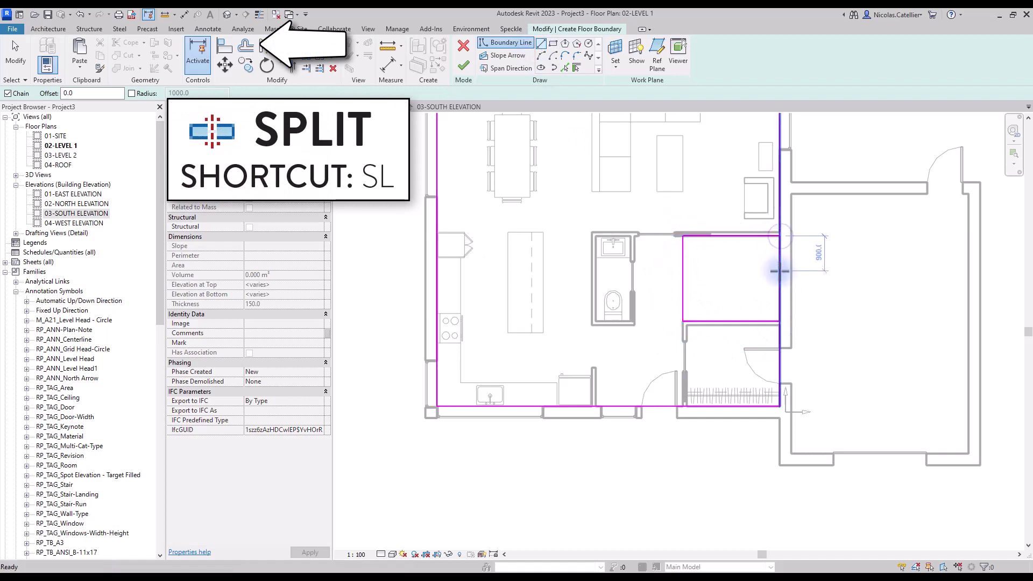
pyautogui.press('Escape')
# - Split the floor's boundary line beside the opening and trim its ends to the opening's corners so the sketch forms one closed loop
pyautogui.press('s')
pyautogui.press('l')
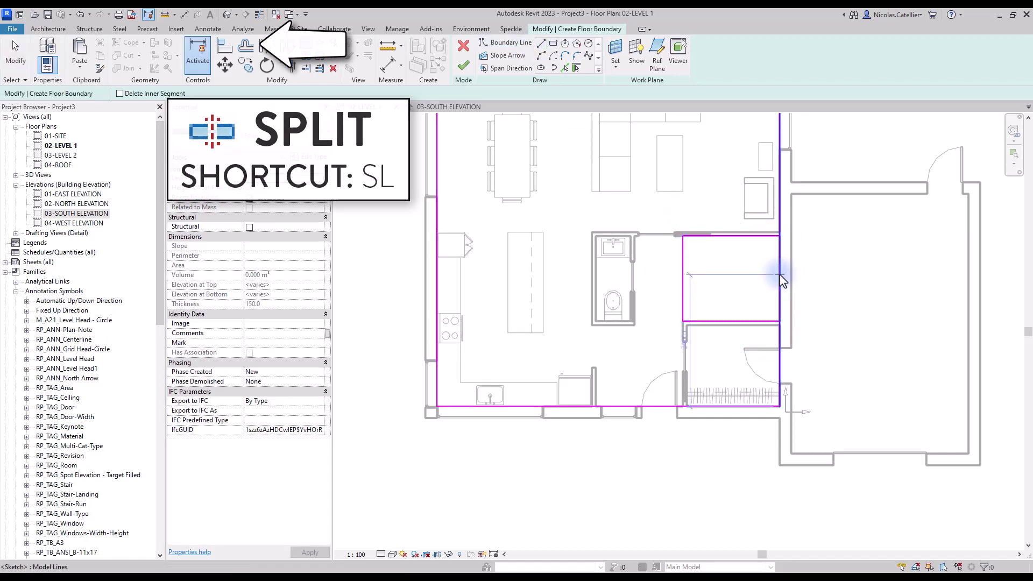
pyautogui.press('Escape')
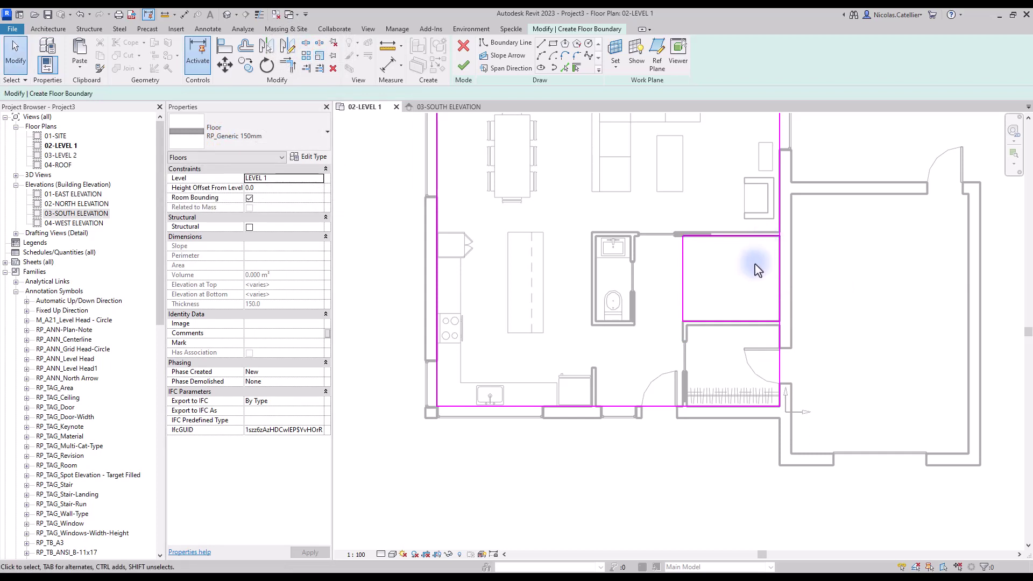
pyautogui.moveTo(754, 267); pyautogui.dragTo(748, 295, button='middle')
pyautogui.press('t')
pyautogui.press('r')
pyautogui.click(756, 264)
pyautogui.click(774, 245)
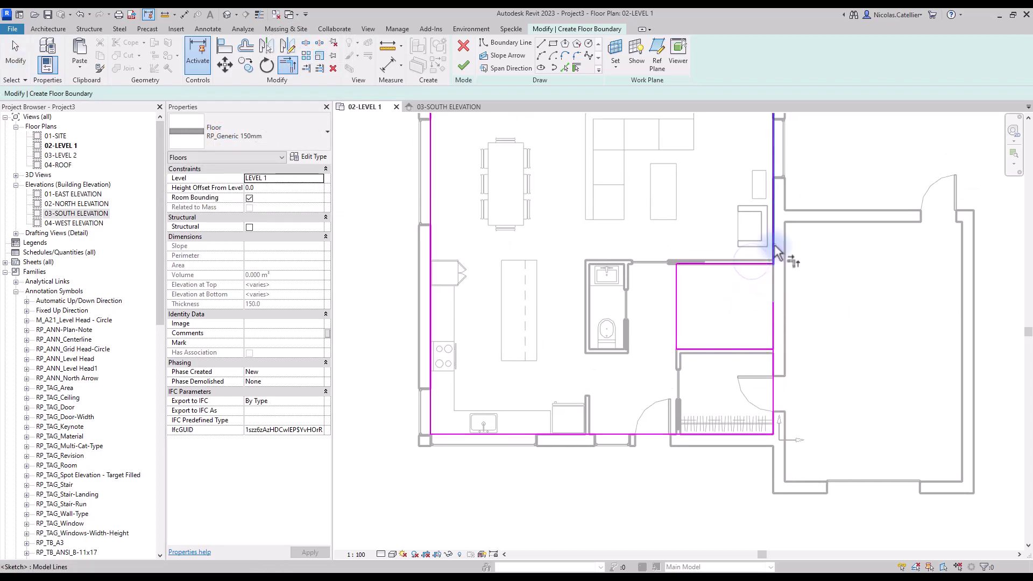
pyautogui.press('Escape')
pyautogui.scroll(3, 756, 328)
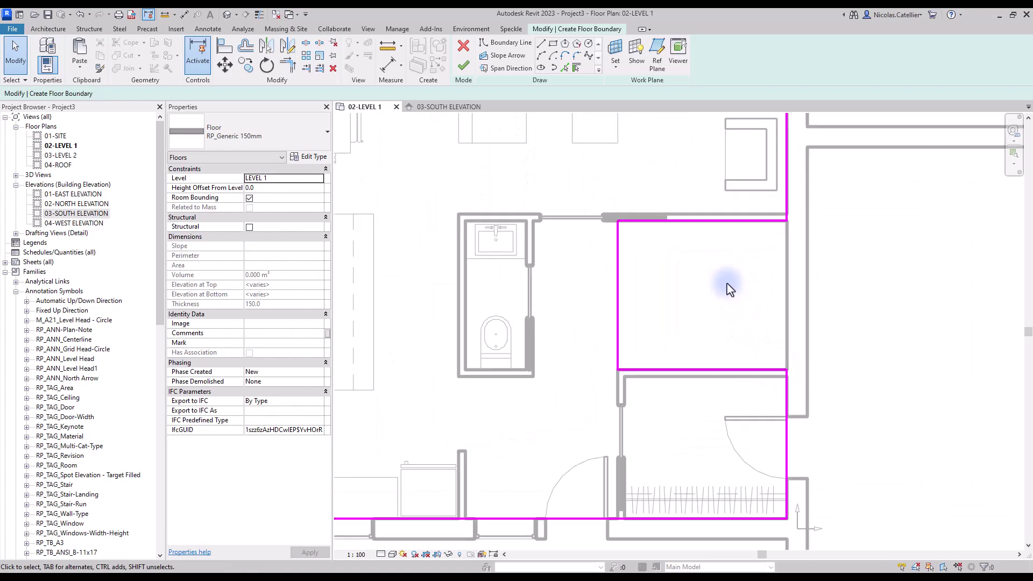
# - Turn on the Thin Lines display to examine the boundary around the opening, and restore the normal line weights
pyautogui.click(368, 30)
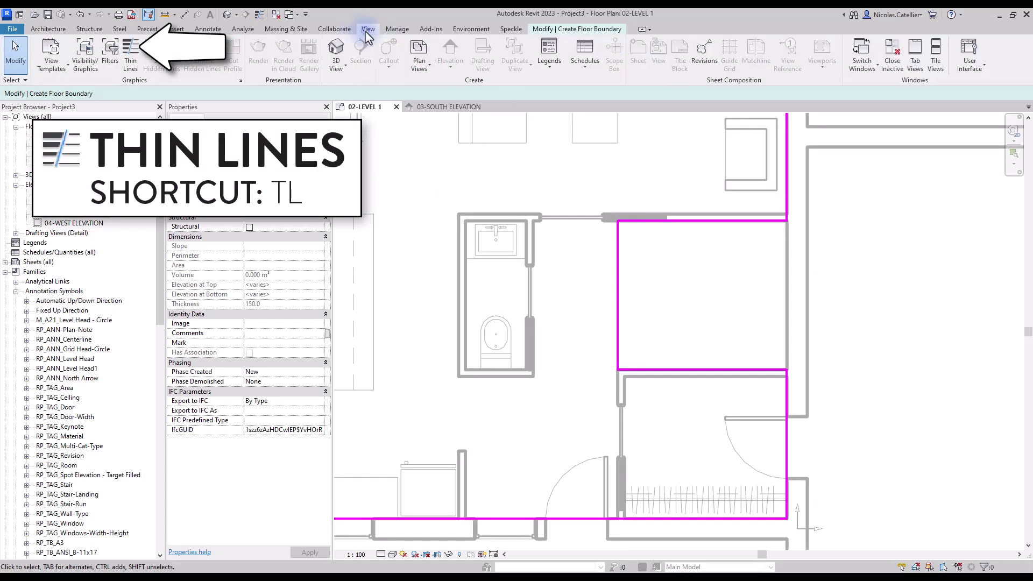
pyautogui.click(130, 64)
pyautogui.click(130, 64)
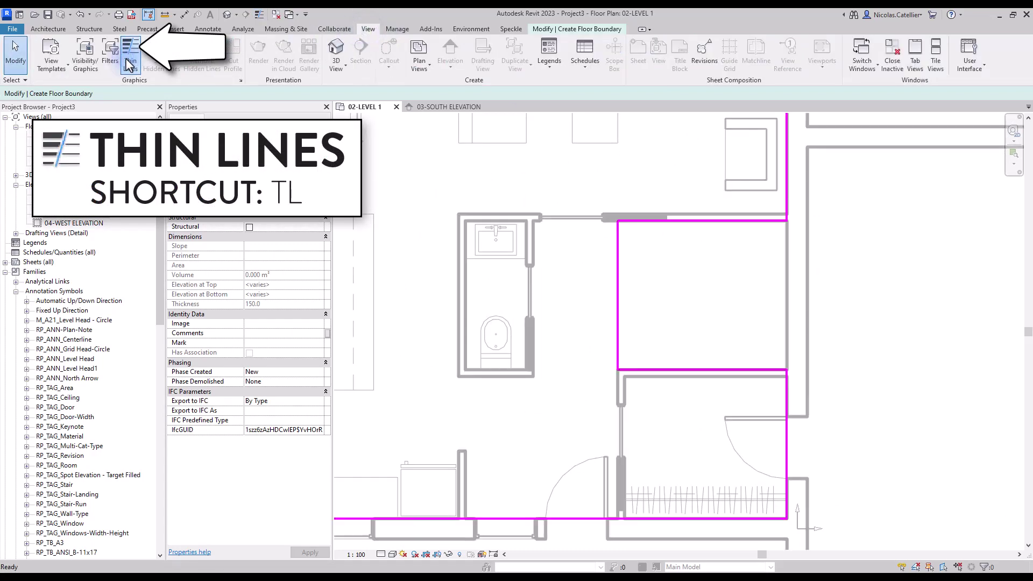
pyautogui.click(130, 64)
pyautogui.scroll(3, 750, 345)
pyautogui.moveTo(745, 330); pyautogui.dragTo(732, 370, button='middle')
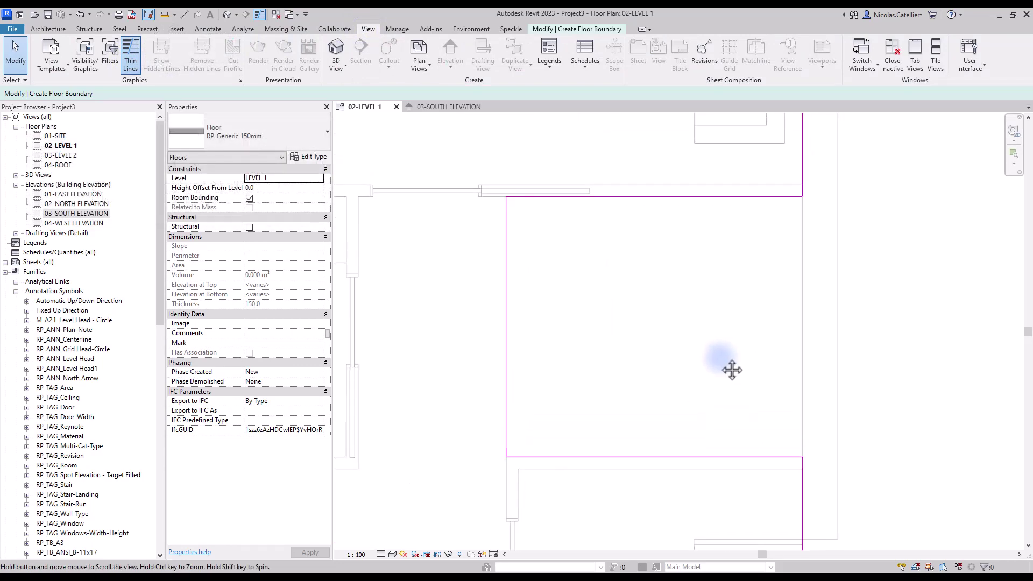
pyautogui.click(131, 62)
pyautogui.scroll(-5, 670, 282)
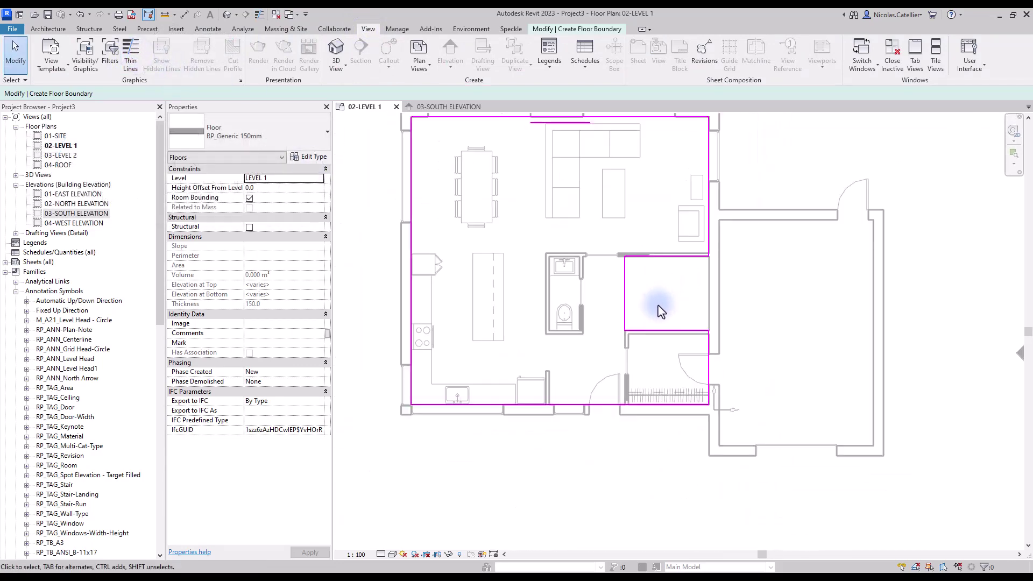
# - Finish the boundary sketch to create the Level 1 floor and deselect it
pyautogui.click(590, 30)
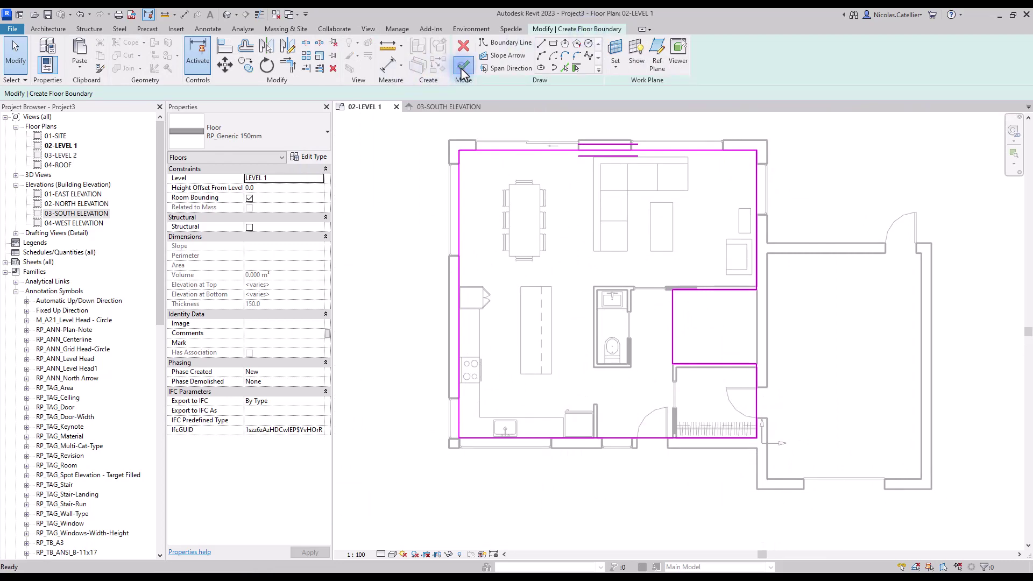
pyautogui.click(463, 67)
pyautogui.click(396, 194)
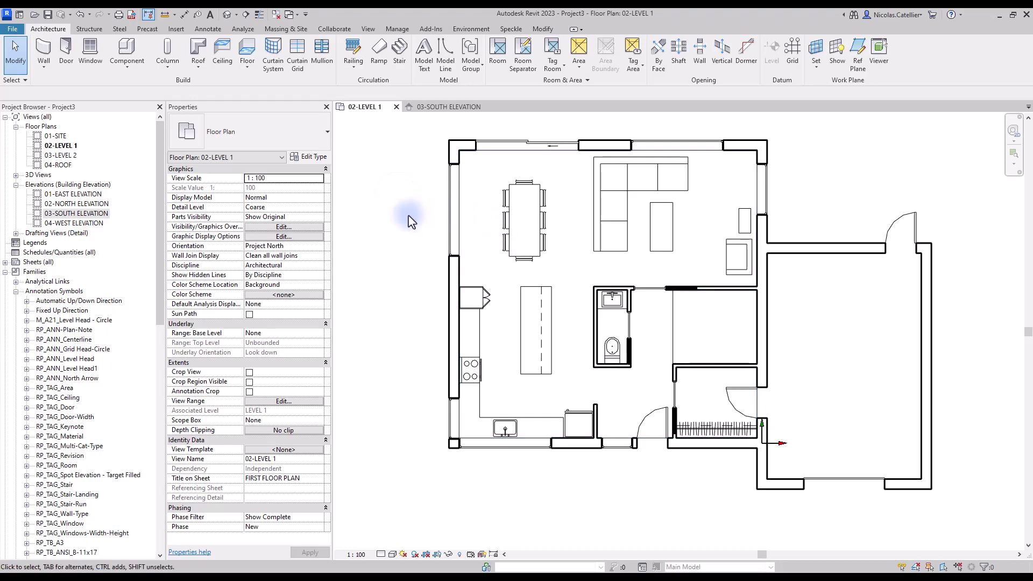
# - Copy the RP_ENT_Tesla car from below the plan into the garage, turn it lengthwise and centre it between the garage walls
pyautogui.moveTo(570, 278); pyautogui.dragTo(602, 237, button='middle')
pyautogui.scroll(-2, 603, 238)
pyautogui.moveTo(634, 468); pyautogui.dragTo(614, 340, button='middle')
pyautogui.click(615, 530)
pyautogui.hotkey('ctrl', 'c')
pyautogui.moveTo(683, 235); pyautogui.dragTo(632, 437, button='middle')
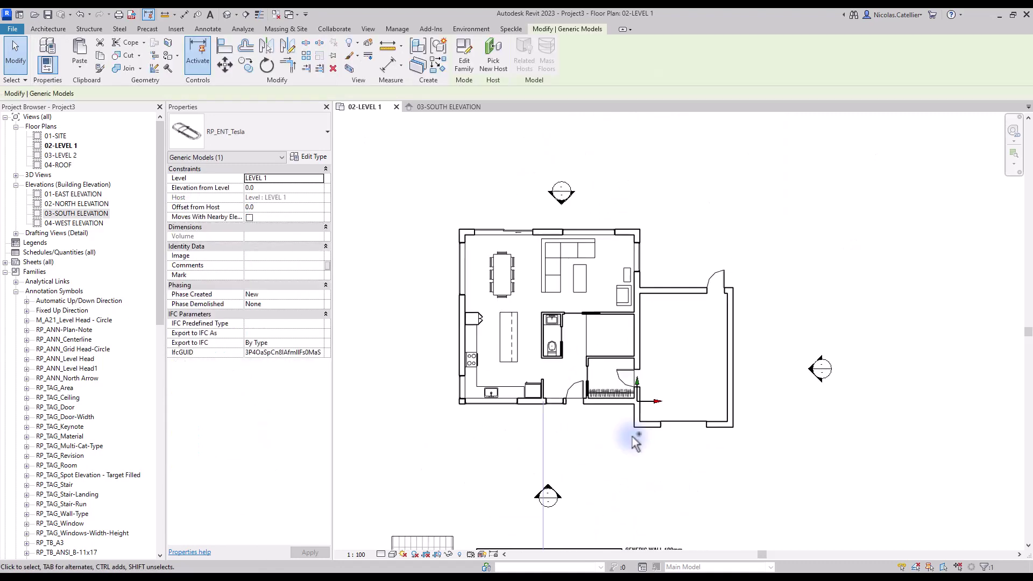
pyautogui.hotkey('ctrl', 'v')
pyautogui.scroll(2, 651, 398)
pyautogui.click(658, 395)
pyautogui.press('Escape')
pyautogui.click(718, 390)
pyautogui.press('space')
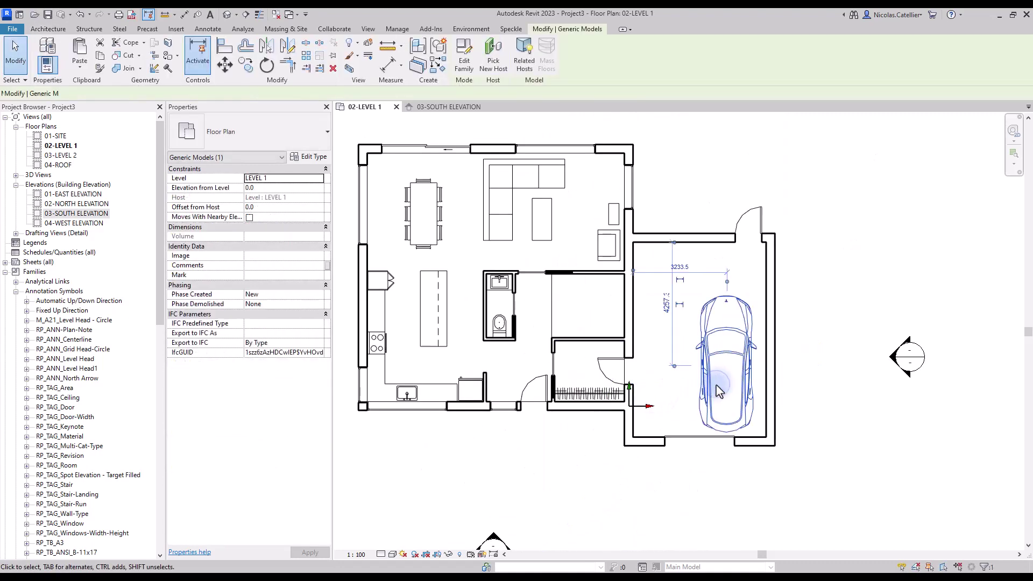
pyautogui.moveTo(740, 363); pyautogui.dragTo(716, 336)
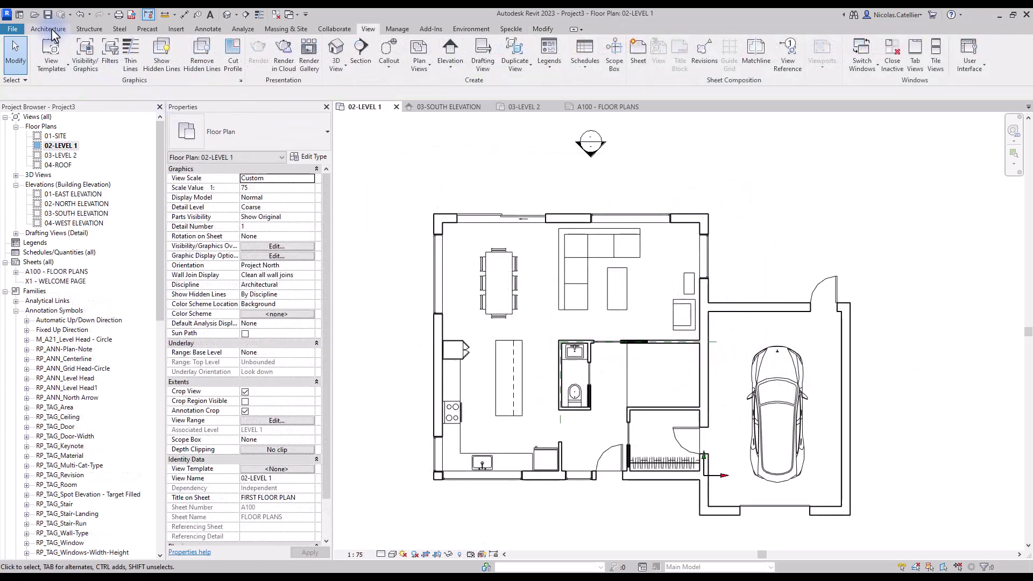
# - Start an RP_Residential_Stair from Level 1 to Level 2 and place two opposing 8-riser runs, 915 mm wide, inside the floor opening
pyautogui.click(50, 29)
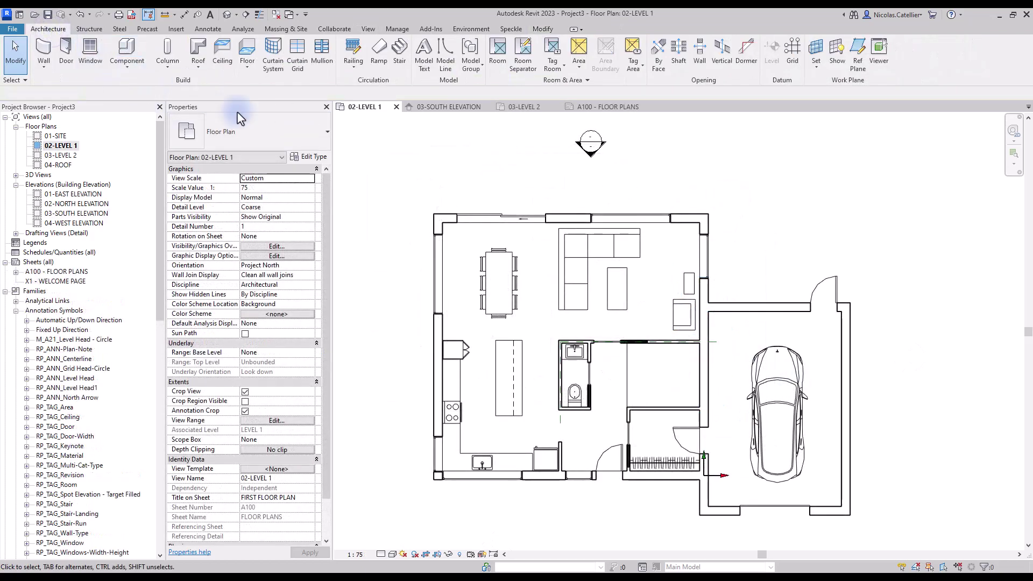
pyautogui.click(400, 51)
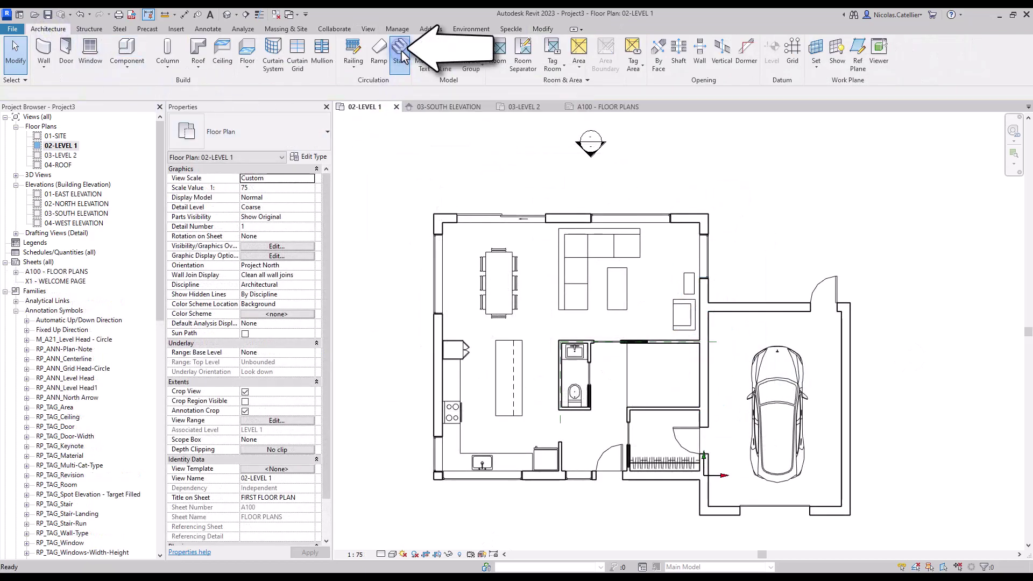
pyautogui.click(289, 131)
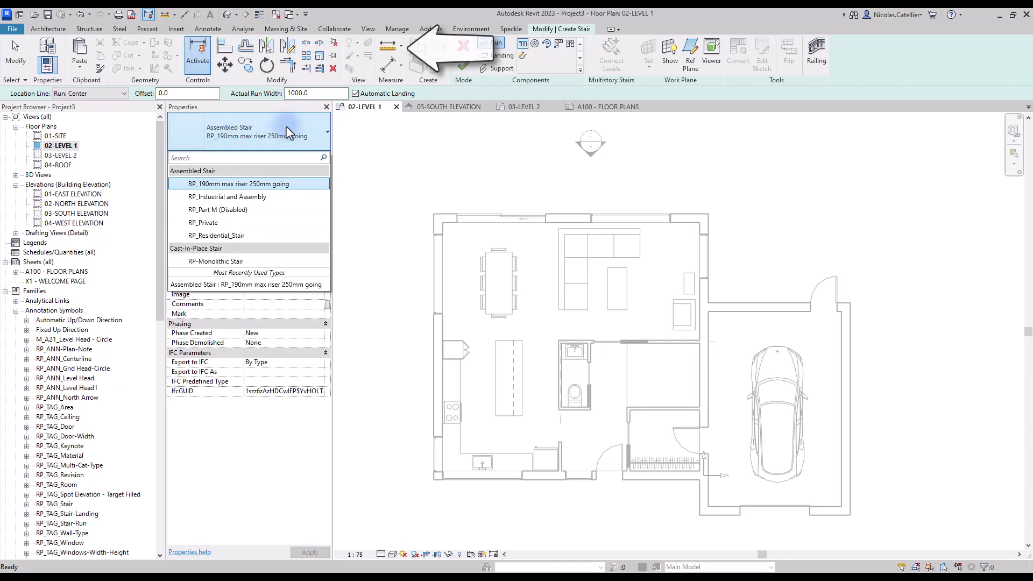
pyautogui.click(233, 238)
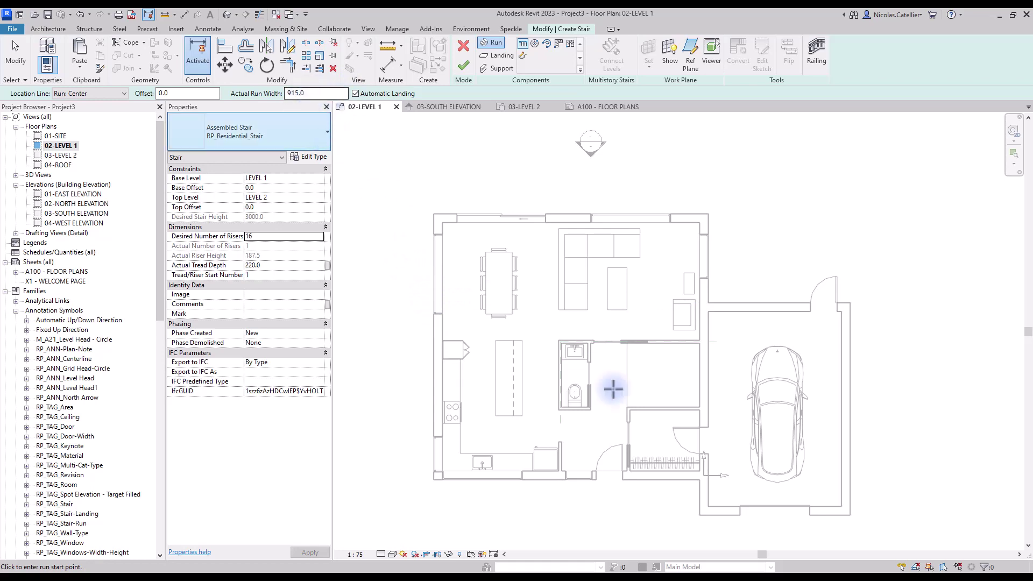
pyautogui.scroll(4, 633, 383)
pyautogui.click(601, 372)
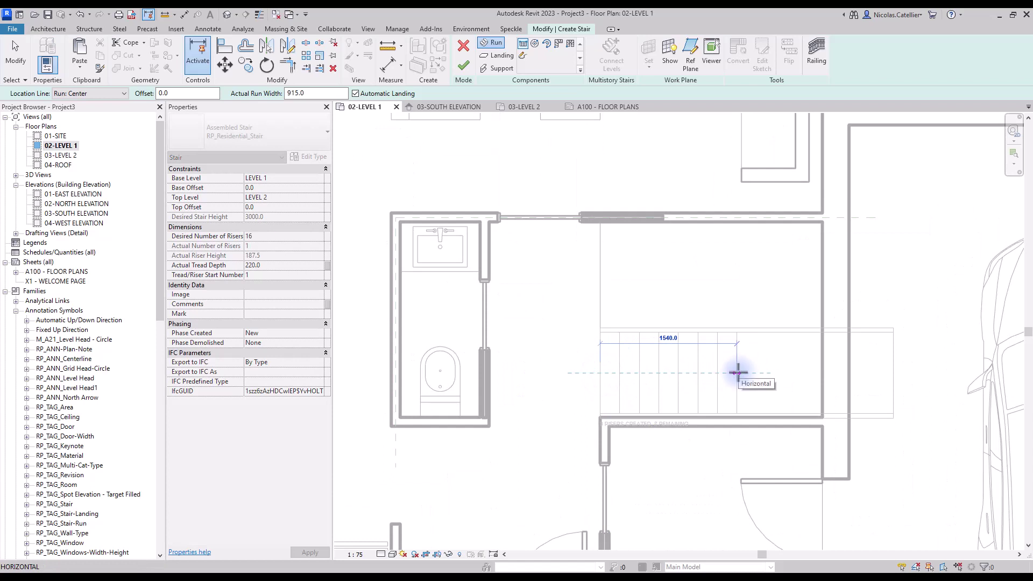
pyautogui.click(738, 372)
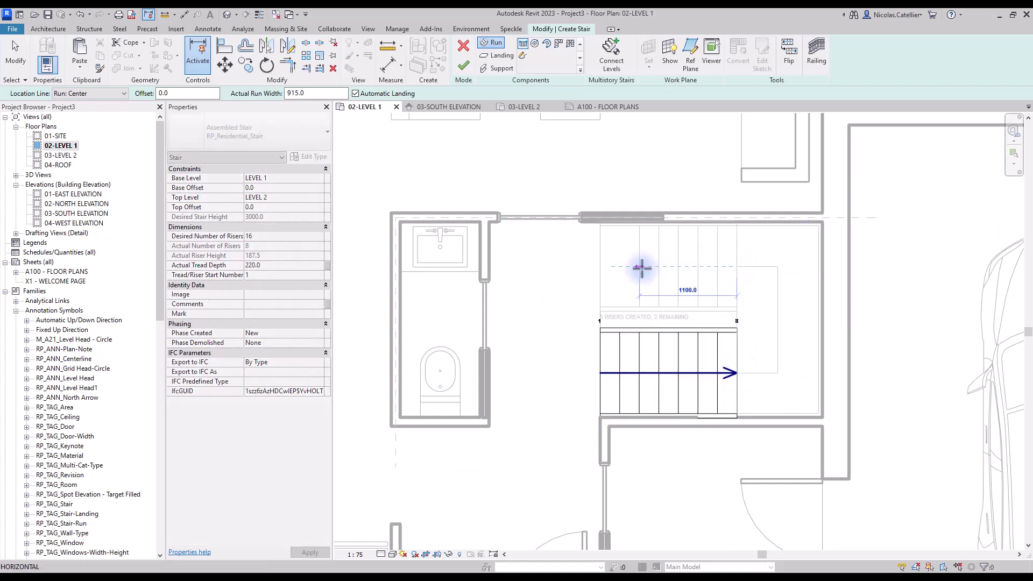
pyautogui.click(600, 267)
pyautogui.click(599, 267)
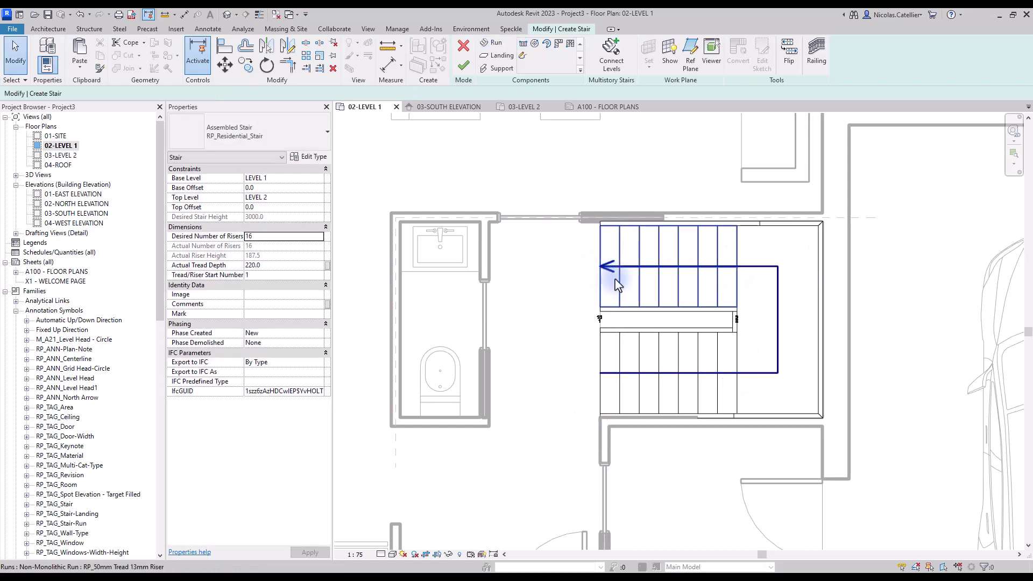
# - Show thin lines and move the stair's lower run so its outer stringer lines up with the closet wall's face
pyautogui.click(619, 357)
pyautogui.scroll(6, 603, 417)
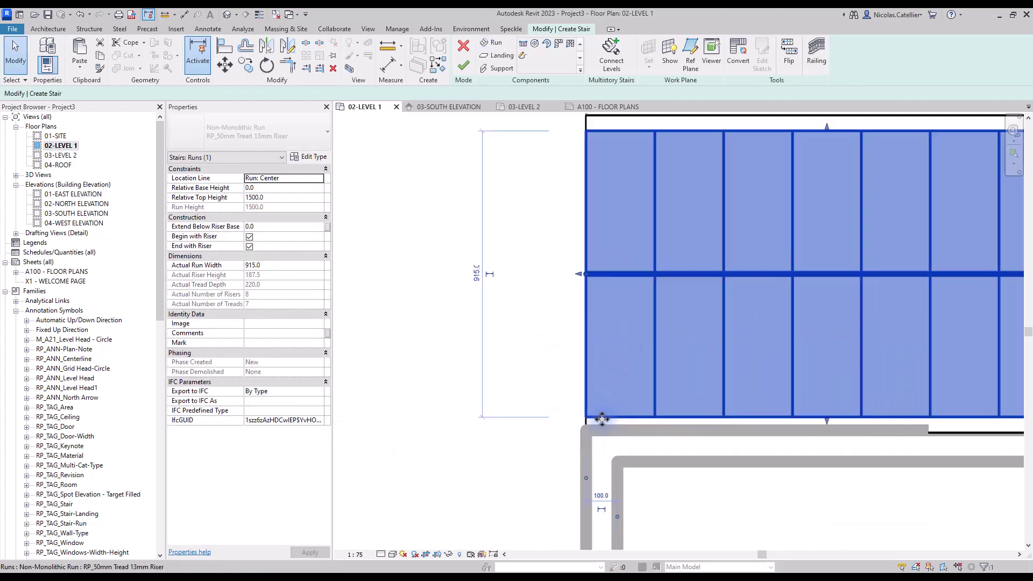
pyautogui.press('Escape')
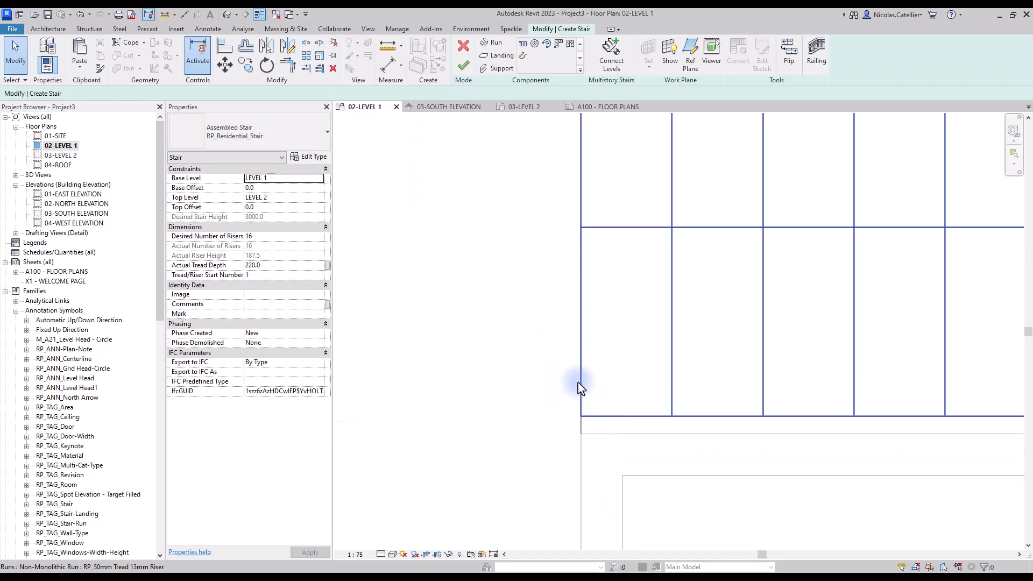
pyautogui.click(587, 433)
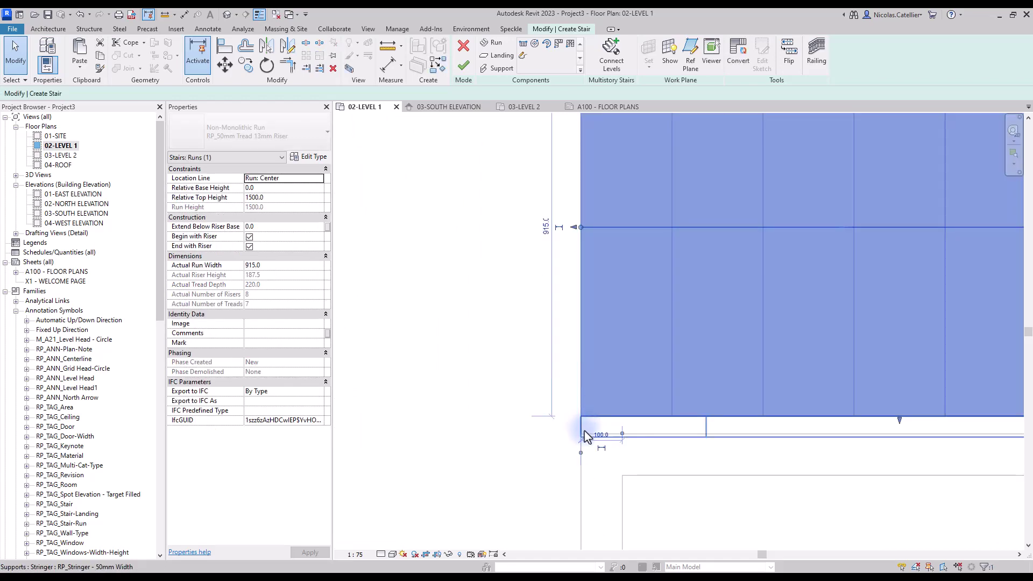
pyautogui.press('m')
pyautogui.press('v')
pyautogui.click(581, 440)
pyautogui.click(581, 408)
pyautogui.moveTo(582, 409); pyautogui.dragTo(582, 420)
pyautogui.click(582, 433)
pyautogui.scroll(-4, 602, 502)
# - Shift the stair's upper run slightly so its outer stringer lines up with the face of the wall above it
pyautogui.click(606, 328)
pyautogui.scroll(4, 603, 296)
pyautogui.scroll(2, 587, 286)
pyautogui.moveTo(571, 270); pyautogui.dragTo(570, 275)
pyautogui.click(508, 339)
pyautogui.scroll(-5, 527, 283)
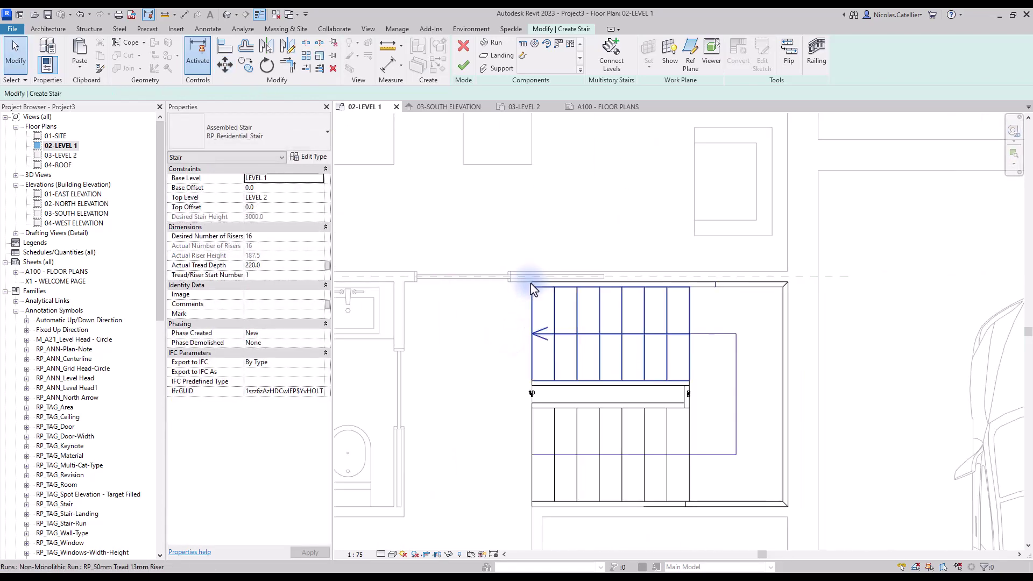
pyautogui.scroll(-2, 533, 291)
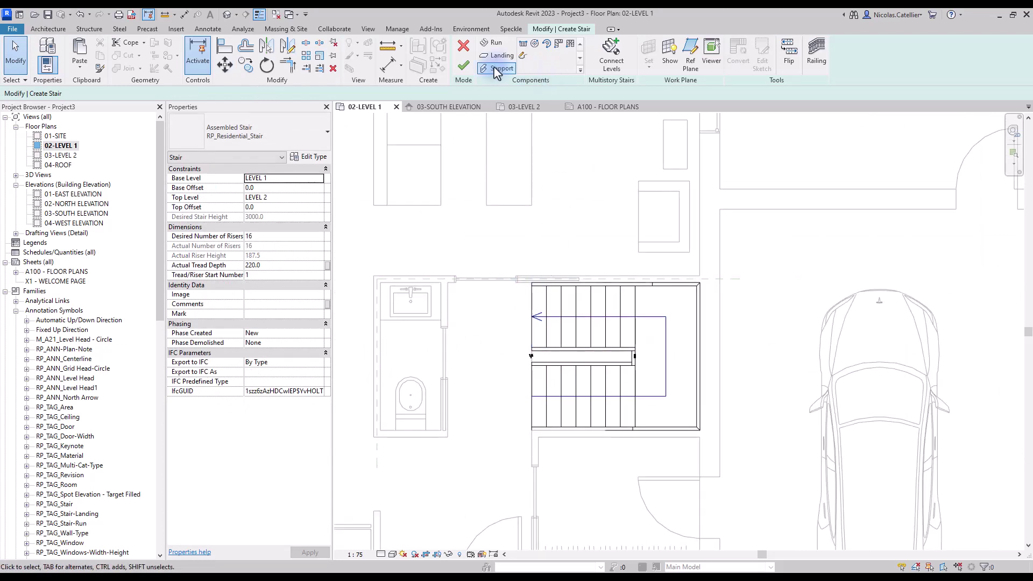
# - Finish the stair and select the Level 1 floor to check its edge around the stairwell
pyautogui.click(463, 69)
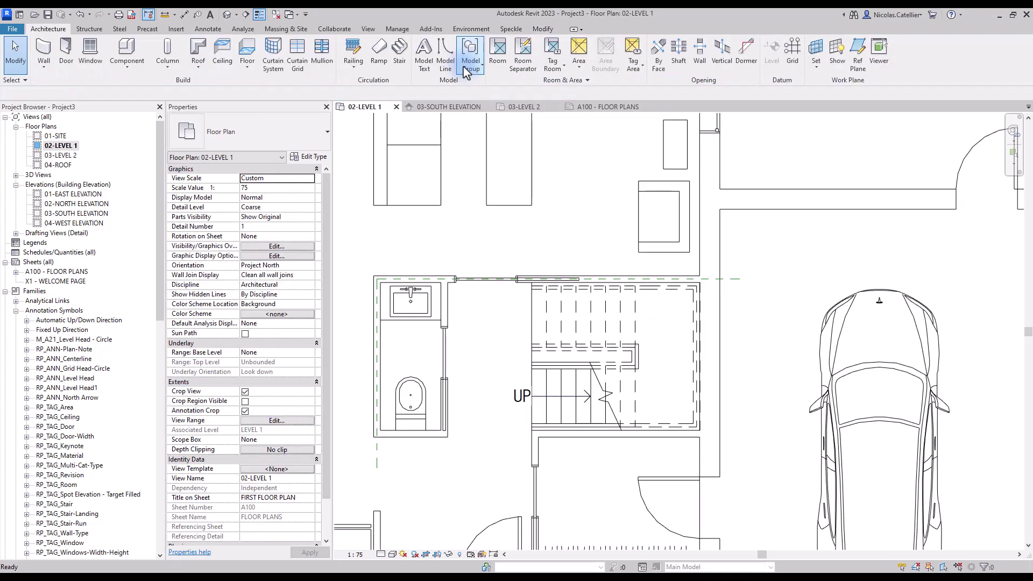
pyautogui.scroll(3, 762, 302)
pyautogui.click(762, 302)
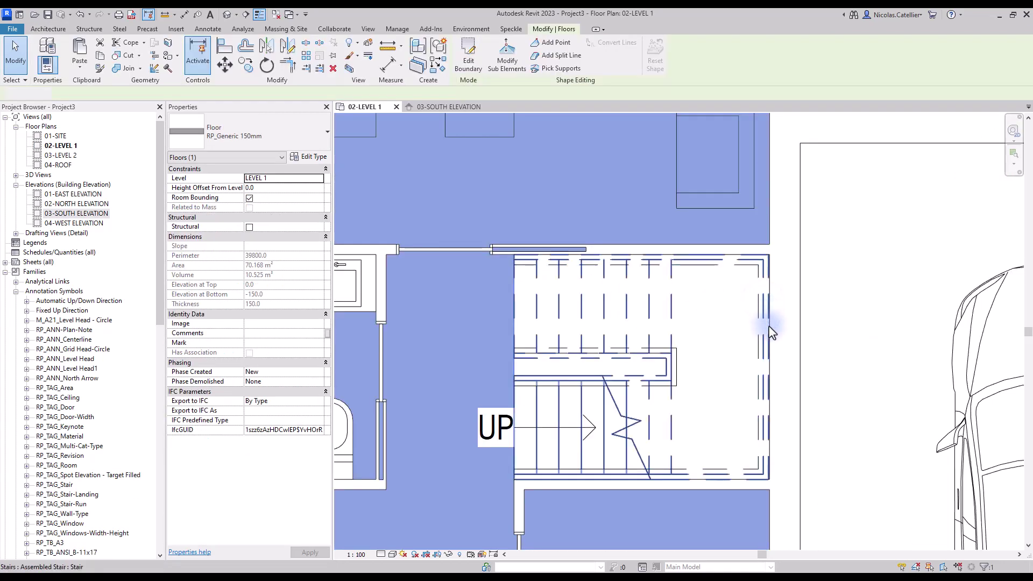
pyautogui.press('Escape')
pyautogui.scroll(-5, 770, 332)
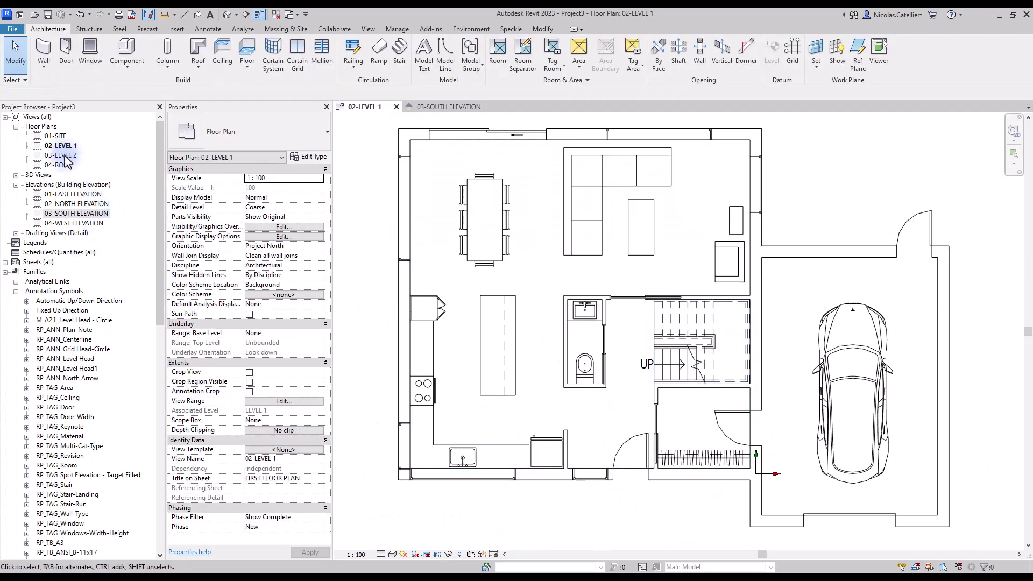
# - Open the 03-LEVEL 2 floor plan and set its underlay base level to LEVEL 1
pyautogui.click(63, 156)
pyautogui.doubleClick(64, 156)
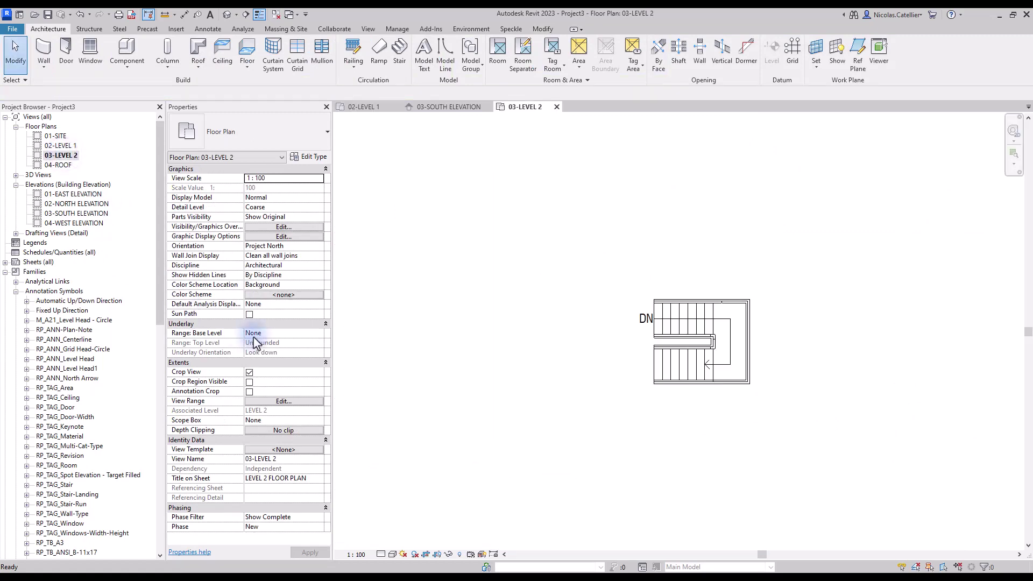
pyautogui.click(321, 334)
pyautogui.click(267, 344)
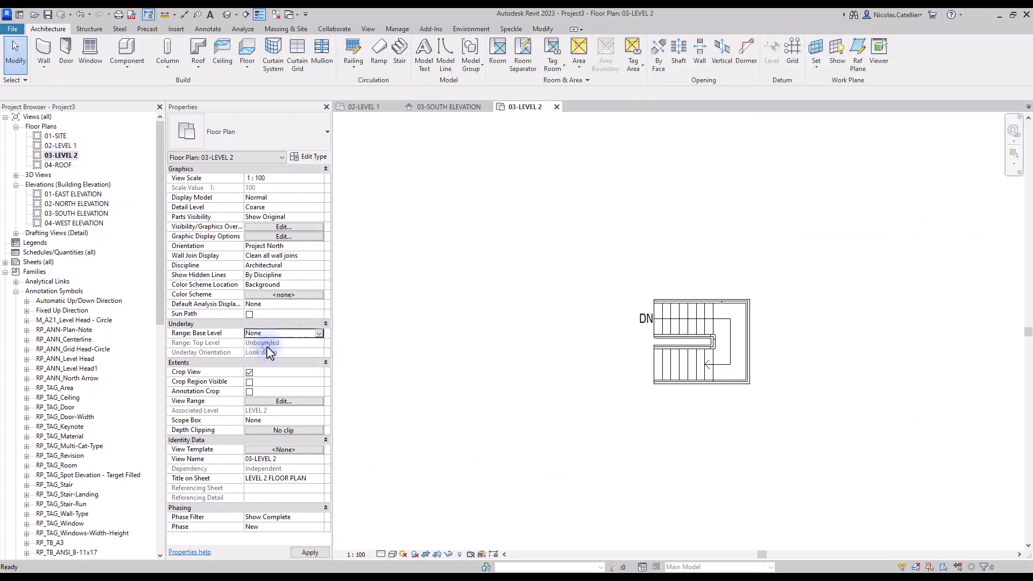
pyautogui.click(320, 334)
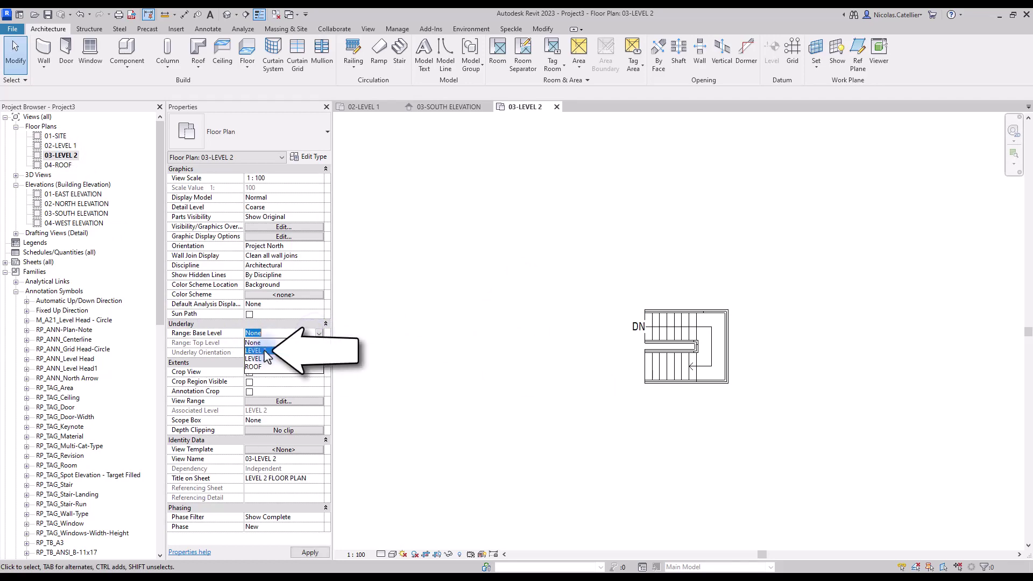
pyautogui.click(265, 351)
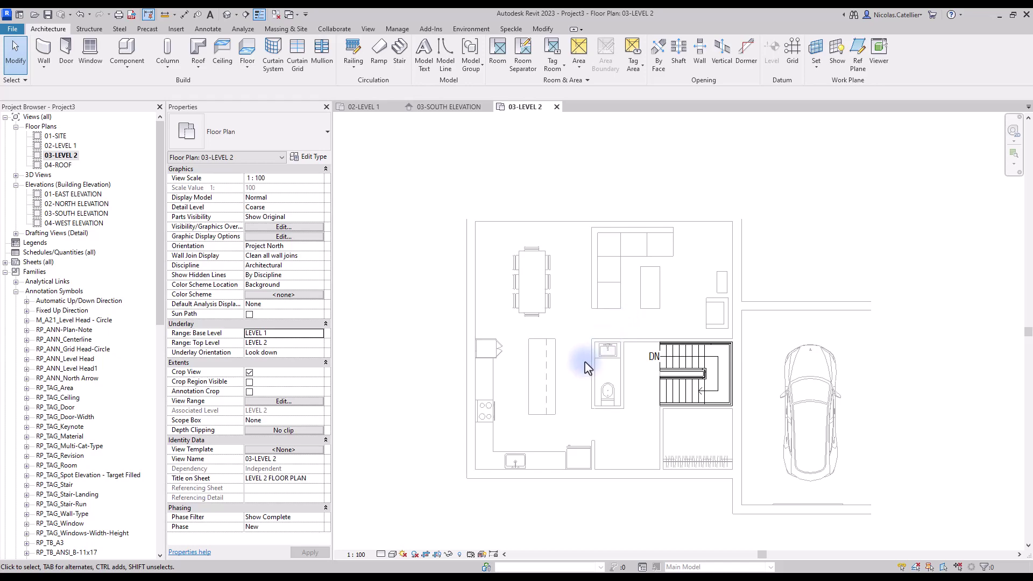
# - Draw a vertical RP_Int Generic 100mm wall about 1100 mm long on Level 2 between the washroom and the stair
pyautogui.scroll(1, 595, 339)
pyautogui.press('w')
pyautogui.press('a')
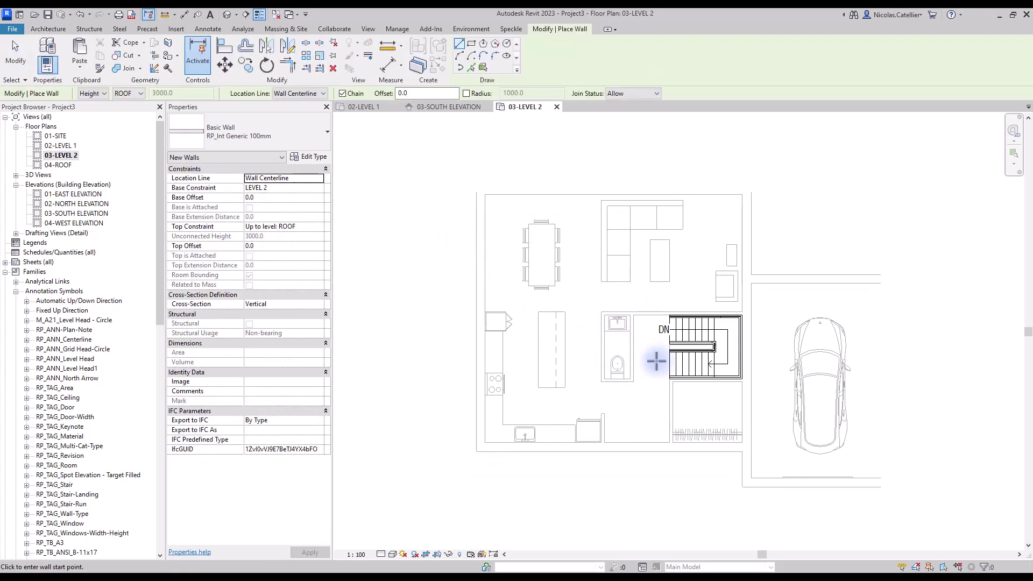
pyautogui.scroll(1, 656, 371)
pyautogui.click(640, 394)
pyautogui.click(640, 354)
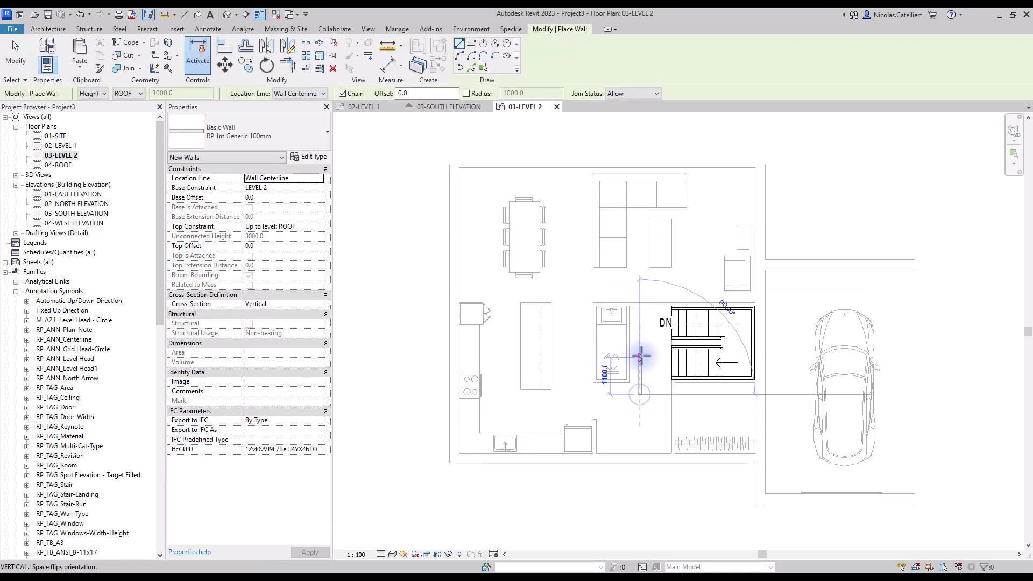
pyautogui.press('Escape')
pyautogui.press('Escape')
pyautogui.scroll(2, 657, 398)
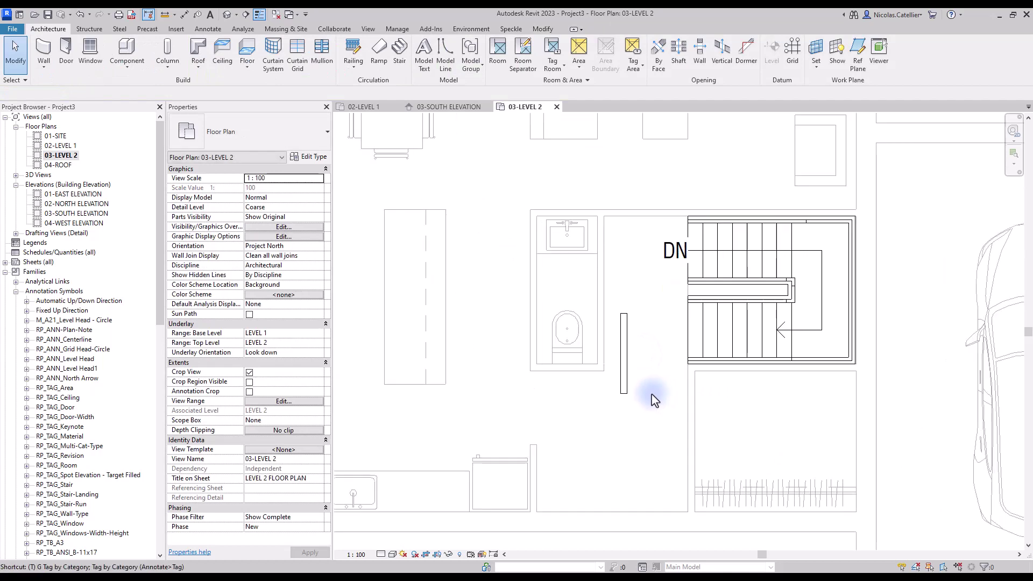
# - Draw a horizontal reference plane along the centreline of the Level 1 wall above the washroom and stair
pyautogui.scroll(-3, 655, 399)
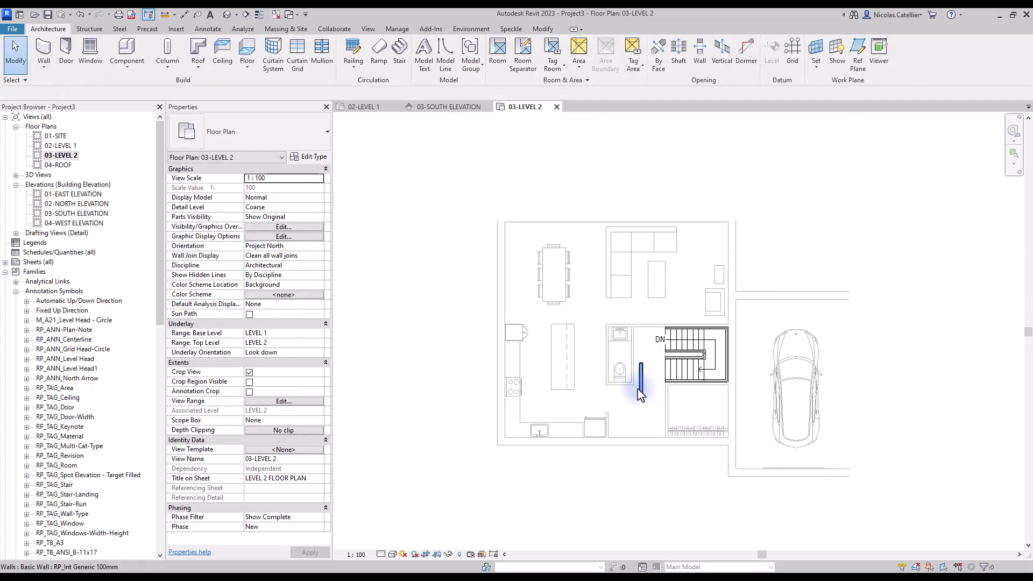
pyautogui.click(858, 64)
pyautogui.scroll(2, 647, 387)
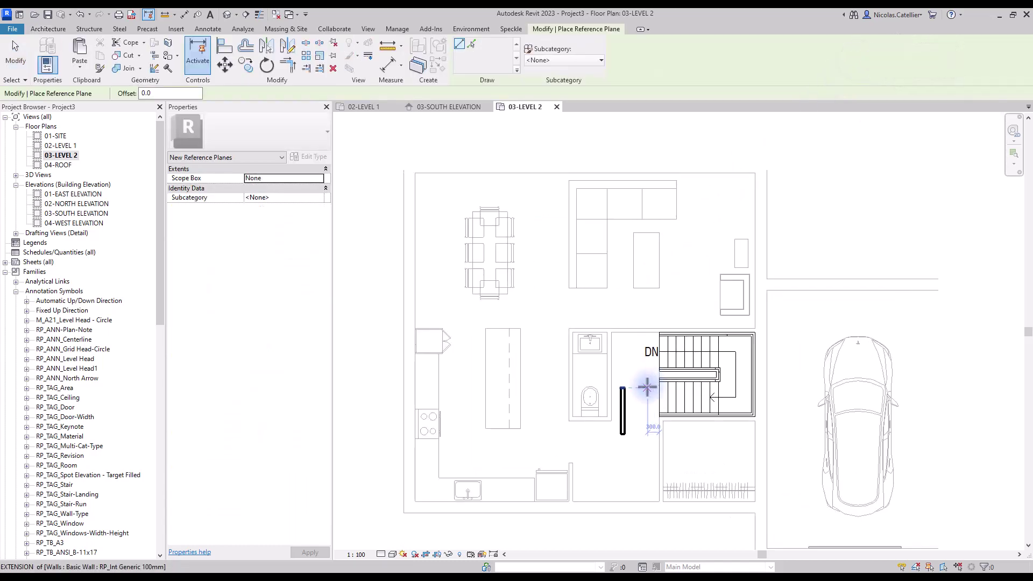
pyautogui.scroll(1, 633, 366)
pyautogui.scroll(2, 591, 331)
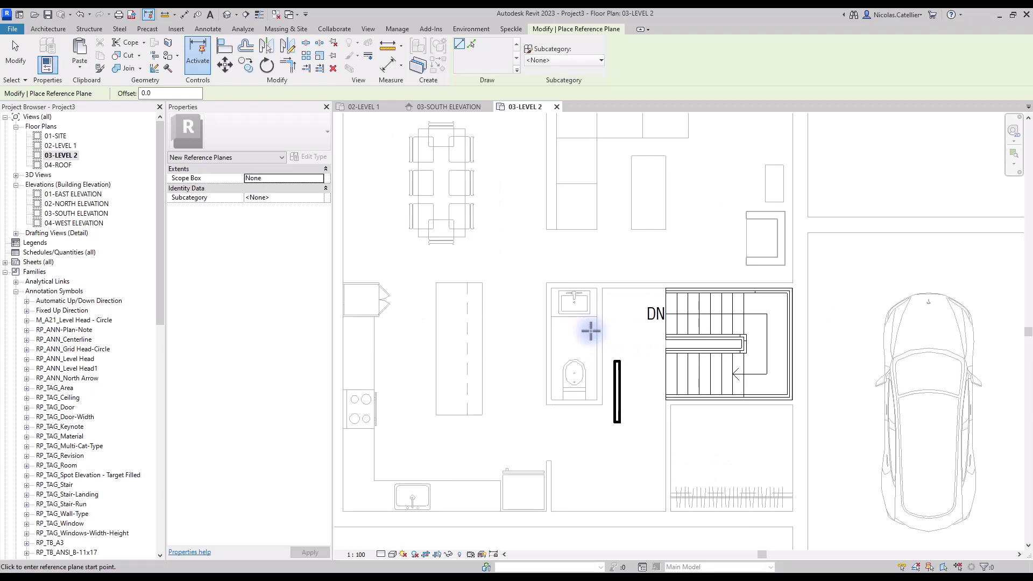
pyautogui.scroll(2, 554, 293)
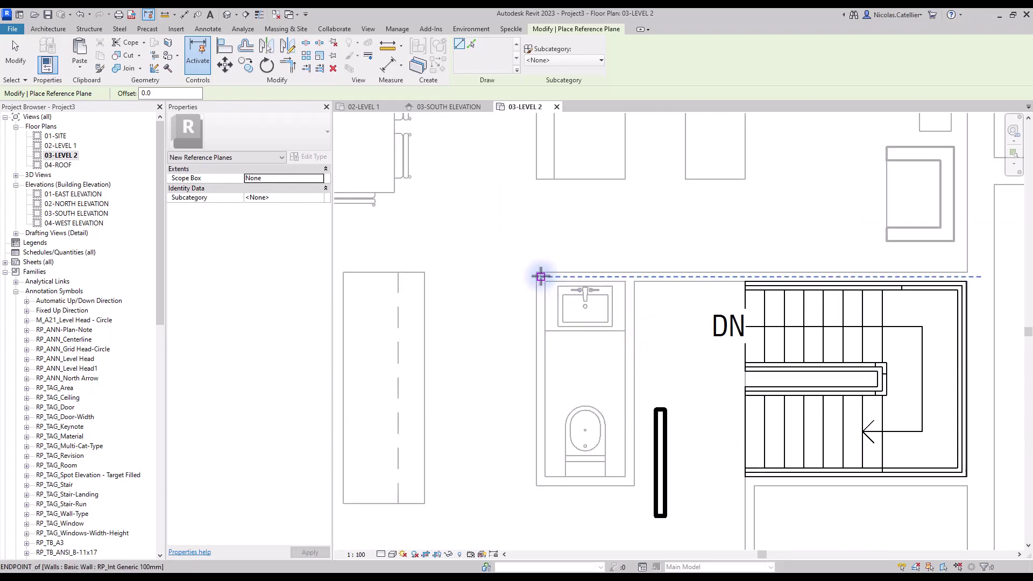
pyautogui.scroll(-1, 540, 277)
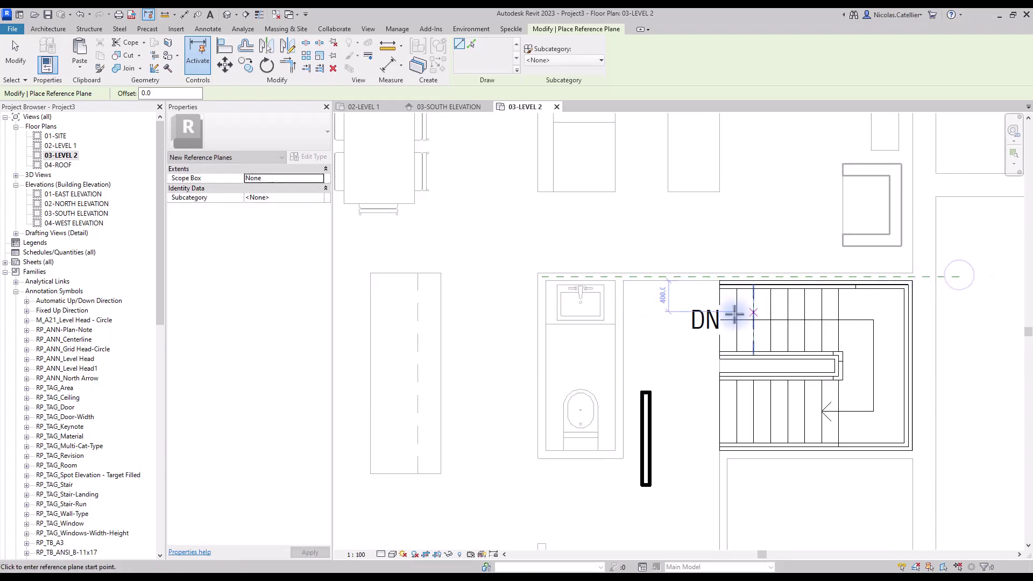
# - Draw a vertical reference plane along the washroom's kitchen-side wall, starting from the end of the horizontal reference plane
pyautogui.scroll(1, 538, 280)
pyautogui.click(525, 269)
pyautogui.scroll(-1, 525, 269)
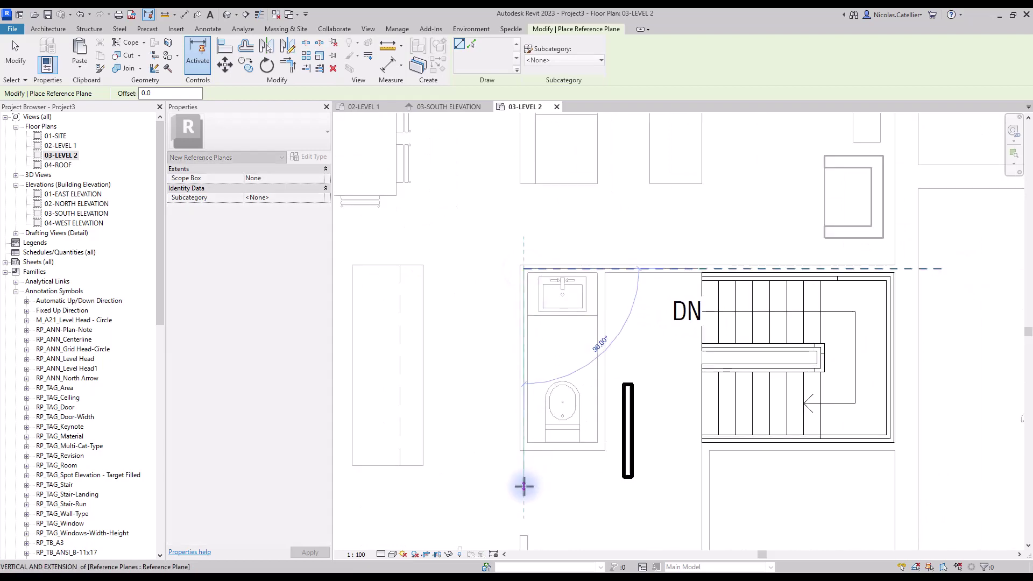
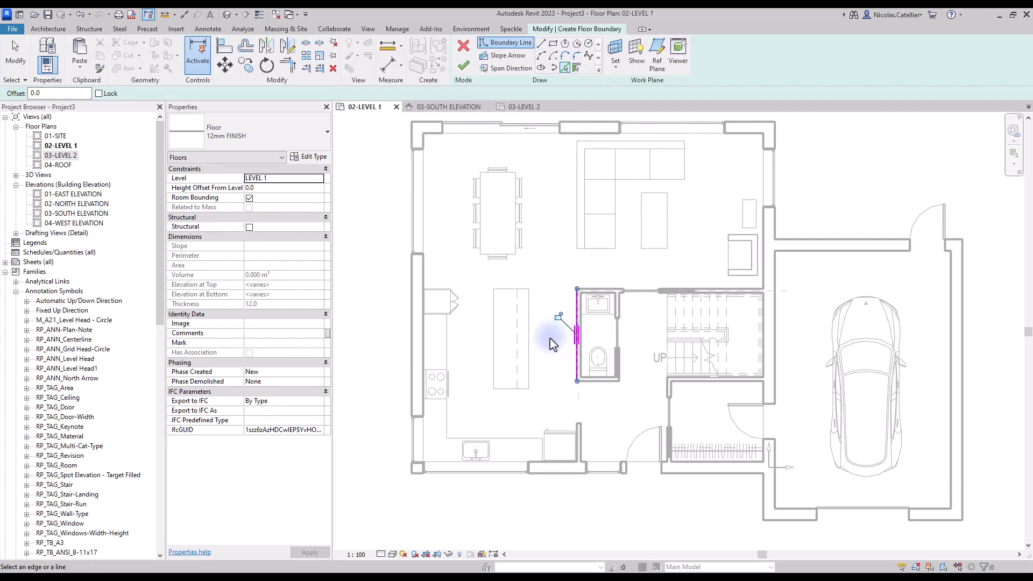
# - Pick the kitchen island's edges and the fronts of the counter runs as boundary lines for the 12mm FINISH floor on Level 1
pyautogui.click(529, 343)
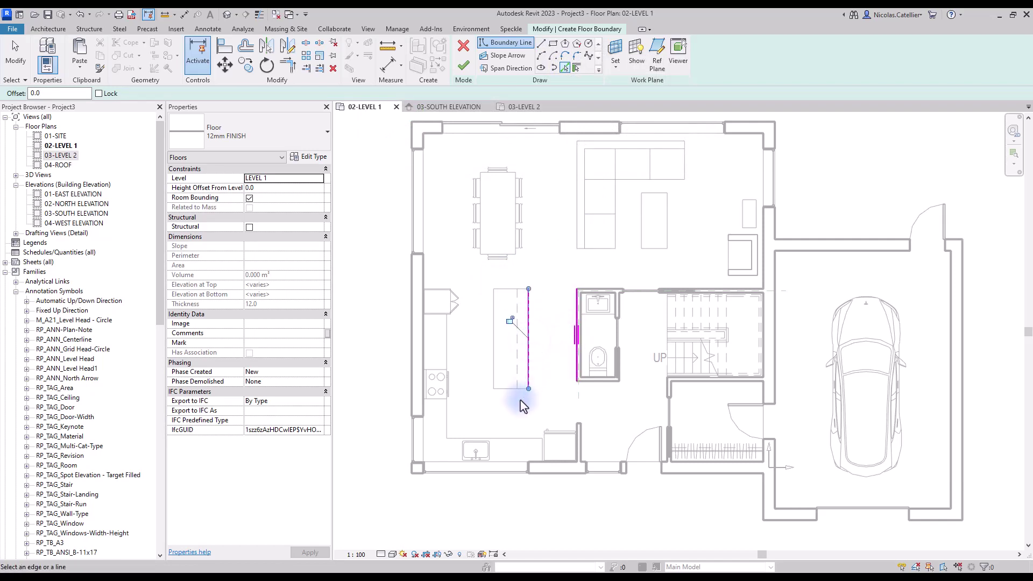
pyautogui.click(512, 388)
pyautogui.click(494, 371)
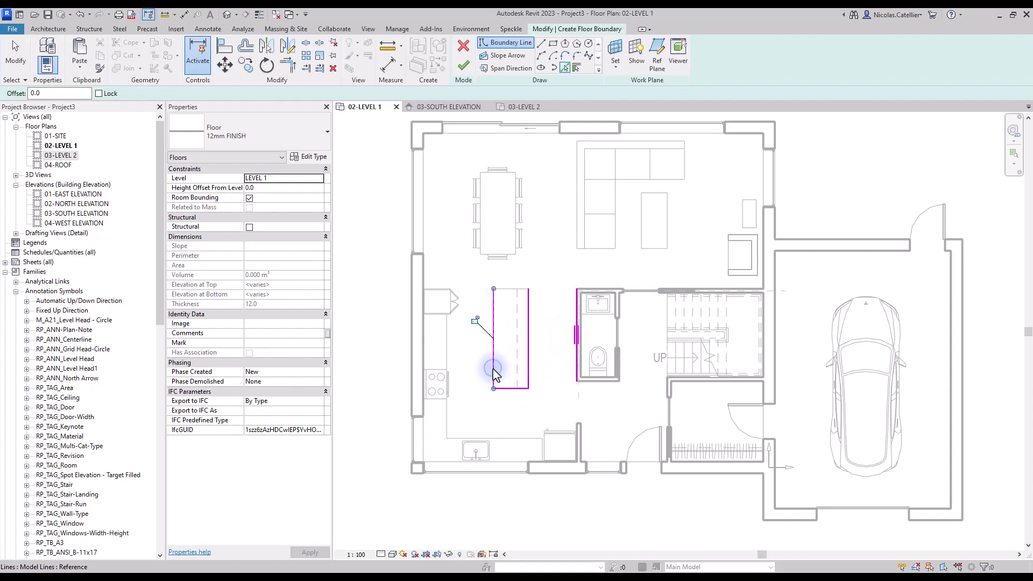
pyautogui.click(512, 290)
pyautogui.click(492, 438)
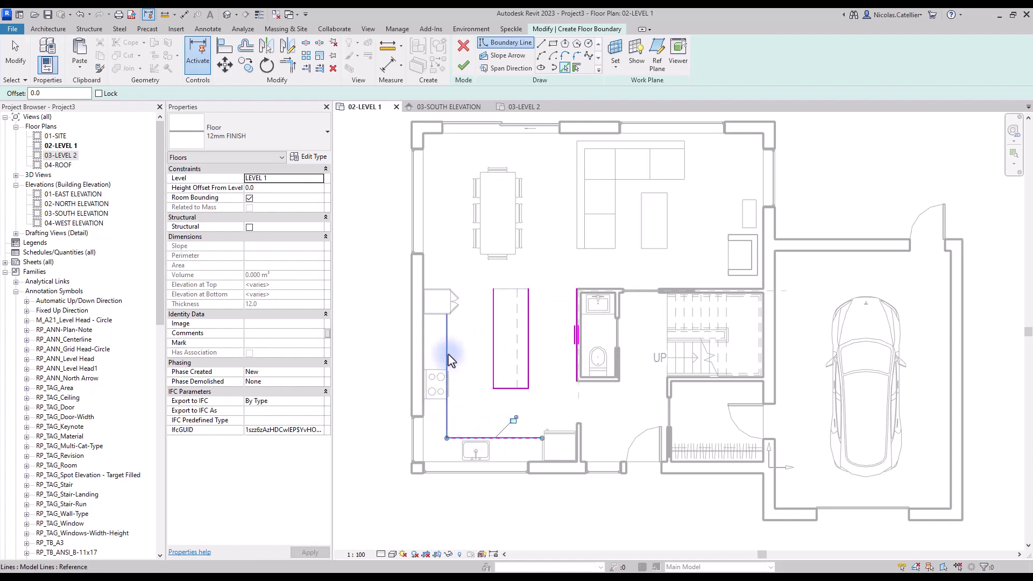
pyautogui.click(449, 356)
# - Add the counter end beside the fridge and the front exterior wall's inner face to the floor boundary, and finish the floor
pyautogui.scroll(3, 541, 471)
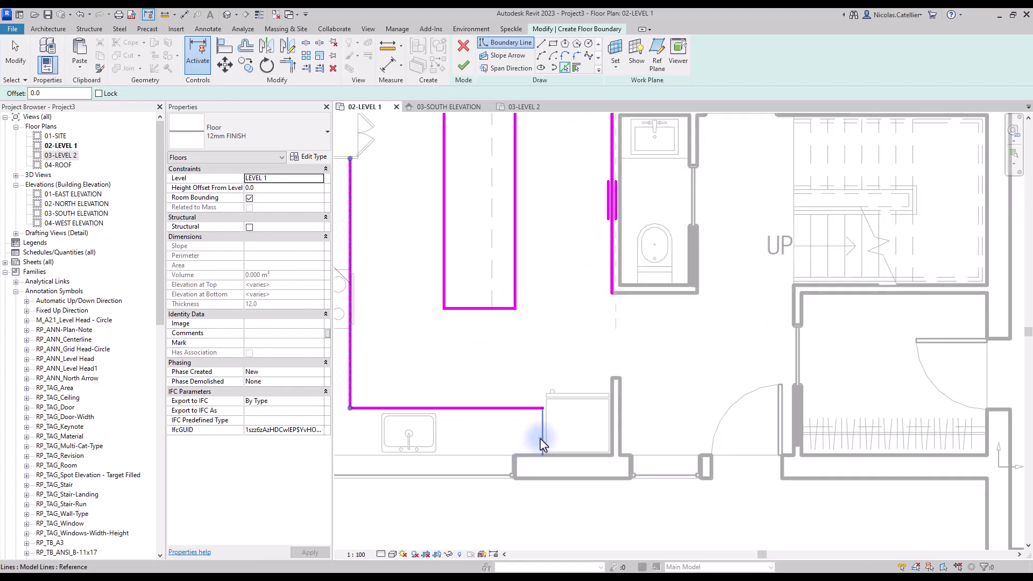
pyautogui.click(542, 444)
pyautogui.click(592, 462)
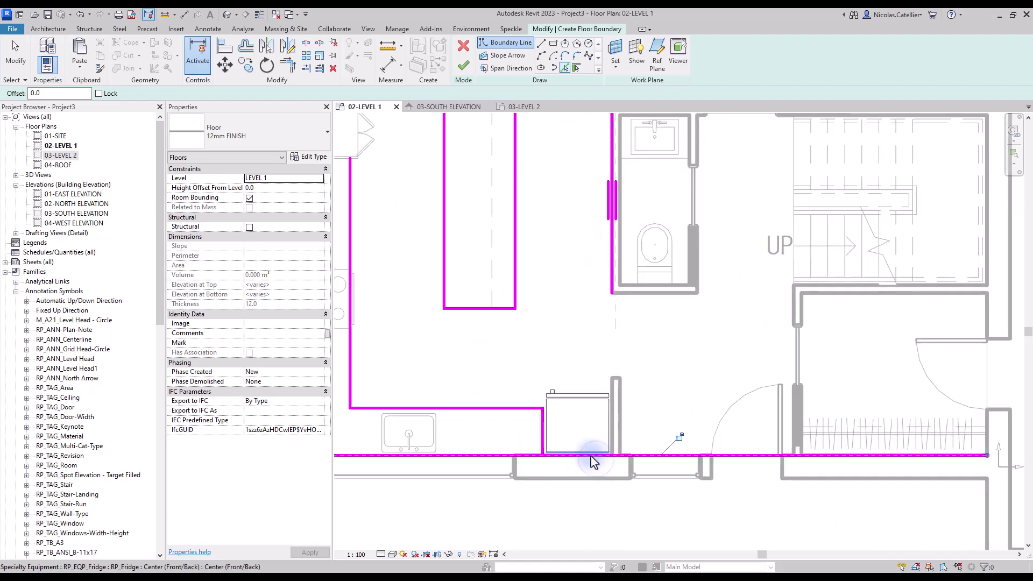
pyautogui.scroll(-5, 592, 462)
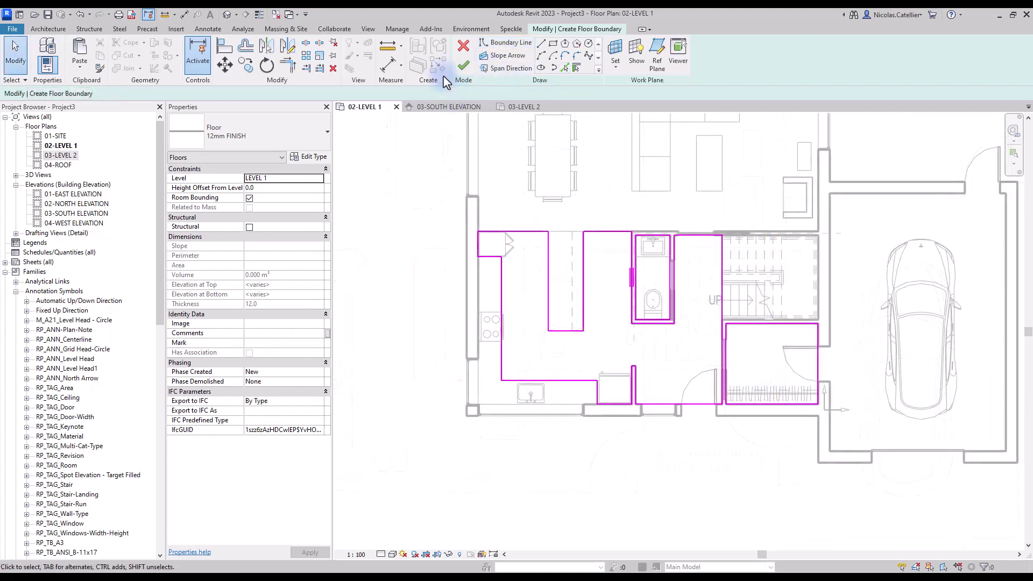
pyautogui.click(463, 66)
# - Rotate the tile pattern of the 12mm FINISH floor by 90 degrees
pyautogui.click(590, 340)
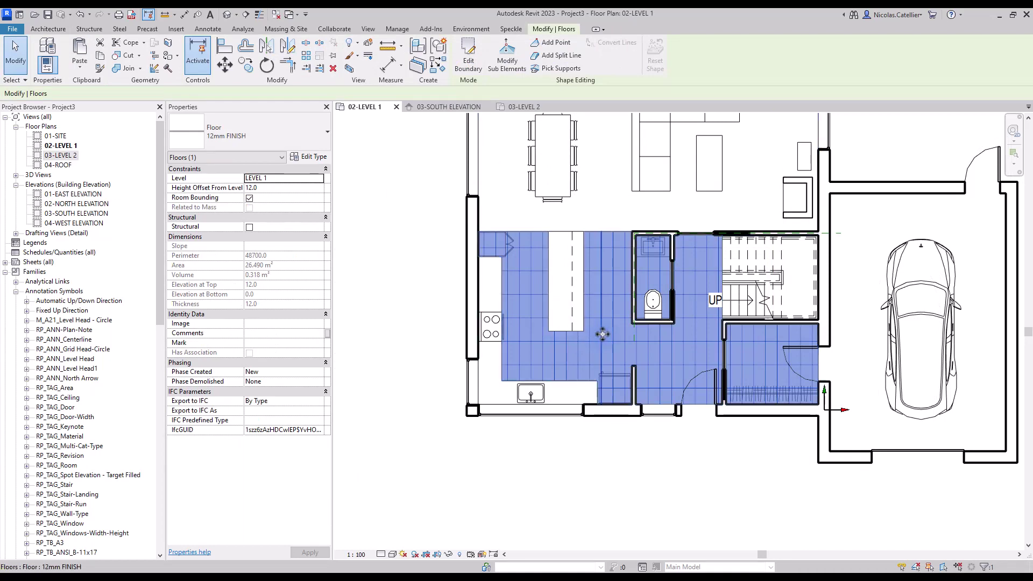
pyautogui.click(602, 333)
pyautogui.press('r')
pyautogui.press('o')
pyautogui.click(613, 286)
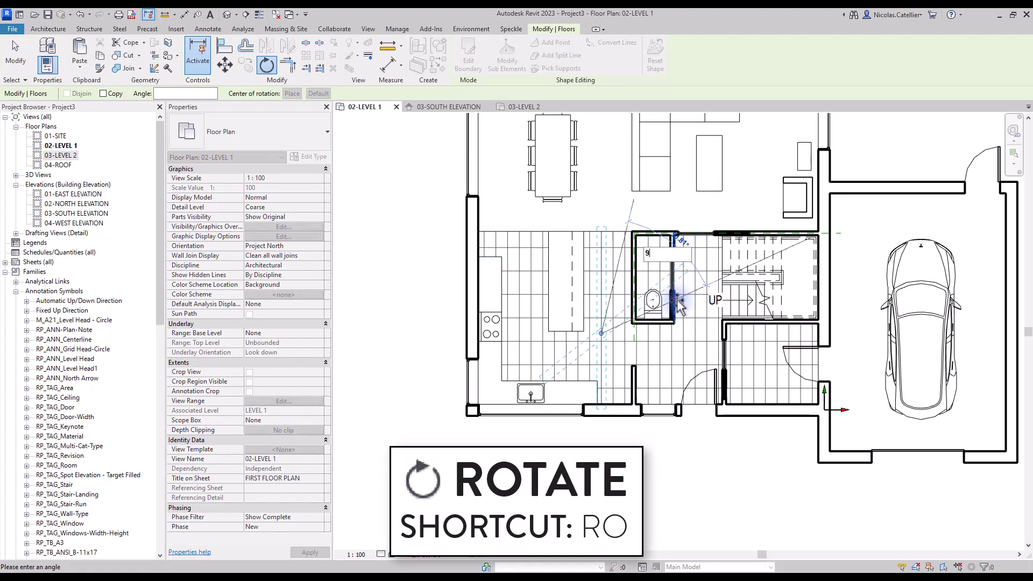
pyautogui.write('90')
pyautogui.press('Return')
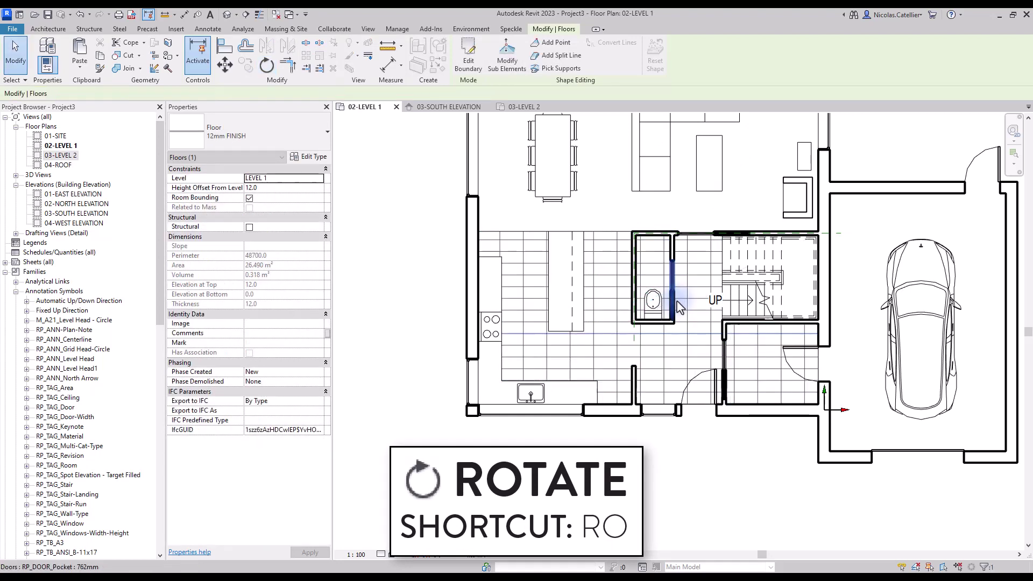
# - Align the floor's tile pattern with the front edge of the kitchen counter that holds the stove
pyautogui.scroll(3, 495, 231)
pyautogui.press('a')
pyautogui.press('l')
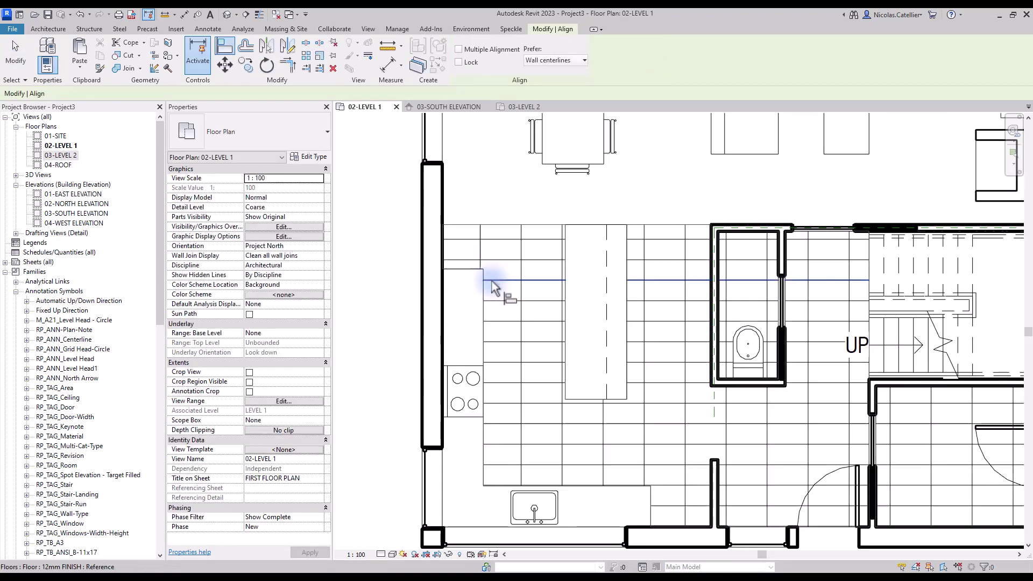
pyautogui.click(481, 254)
pyautogui.scroll(-1, 479, 256)
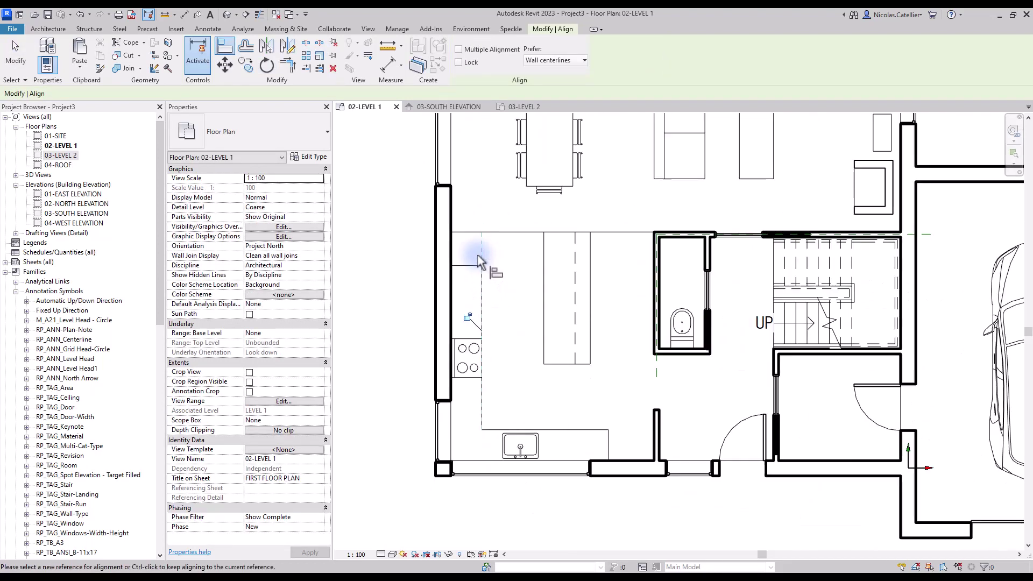
pyautogui.press('Escape')
pyautogui.press('Escape')
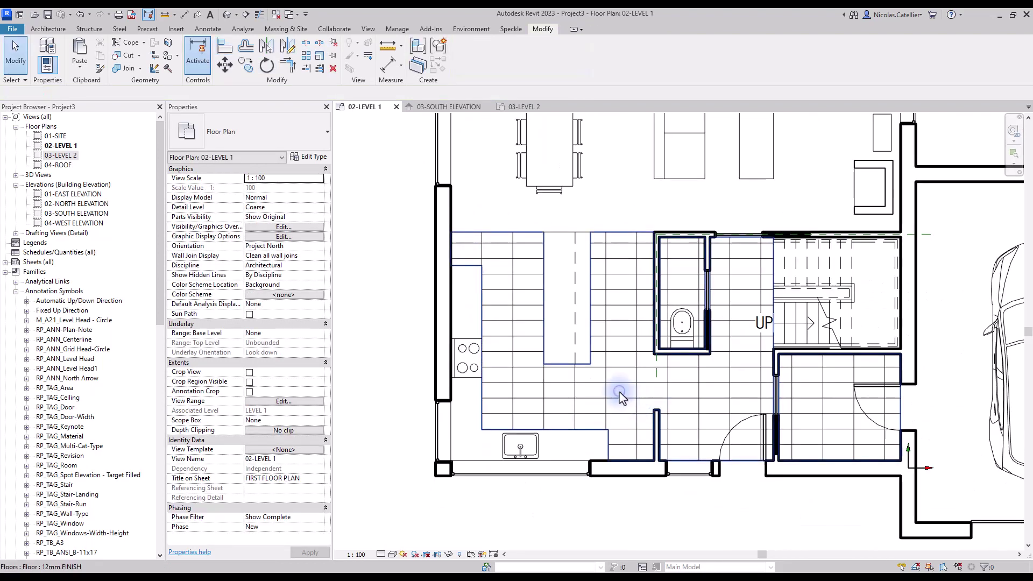
# - Set the tile floor's height offset from level to 0 and the fridge's elevation from level to 1, and check the washroom sink's elevation
pyautogui.click(619, 393)
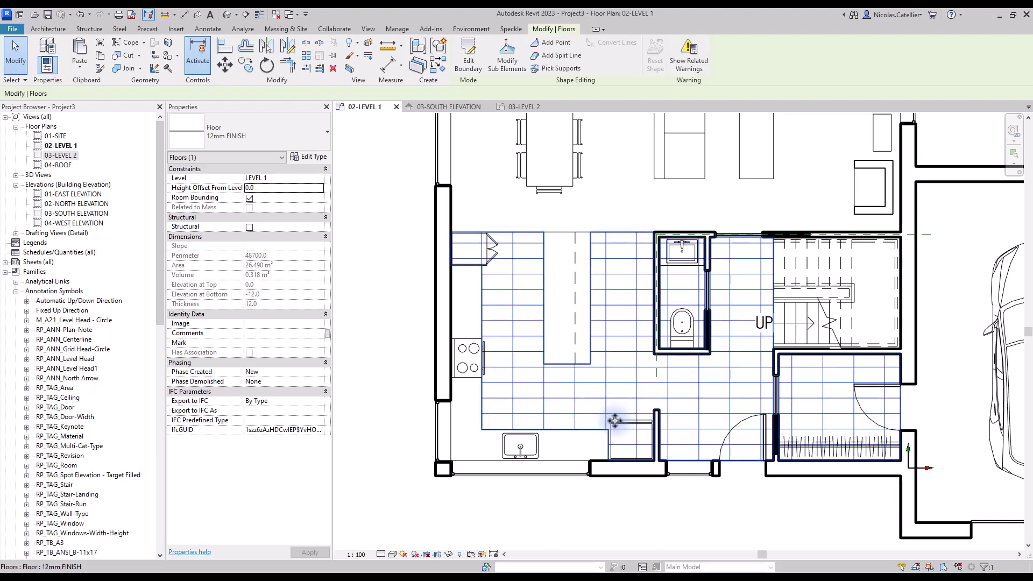
pyautogui.click(620, 423)
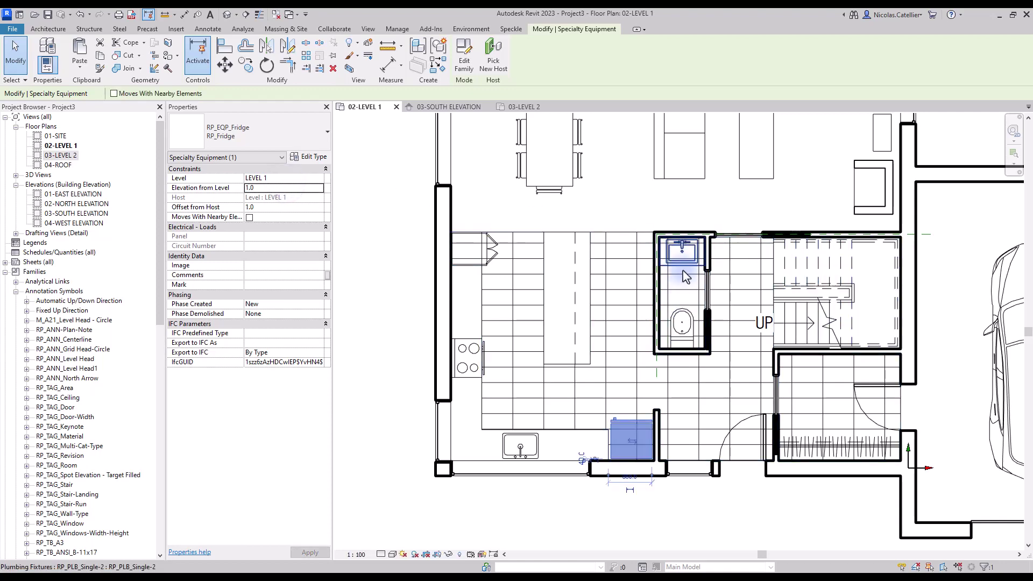
pyautogui.press('Escape')
pyautogui.click(684, 252)
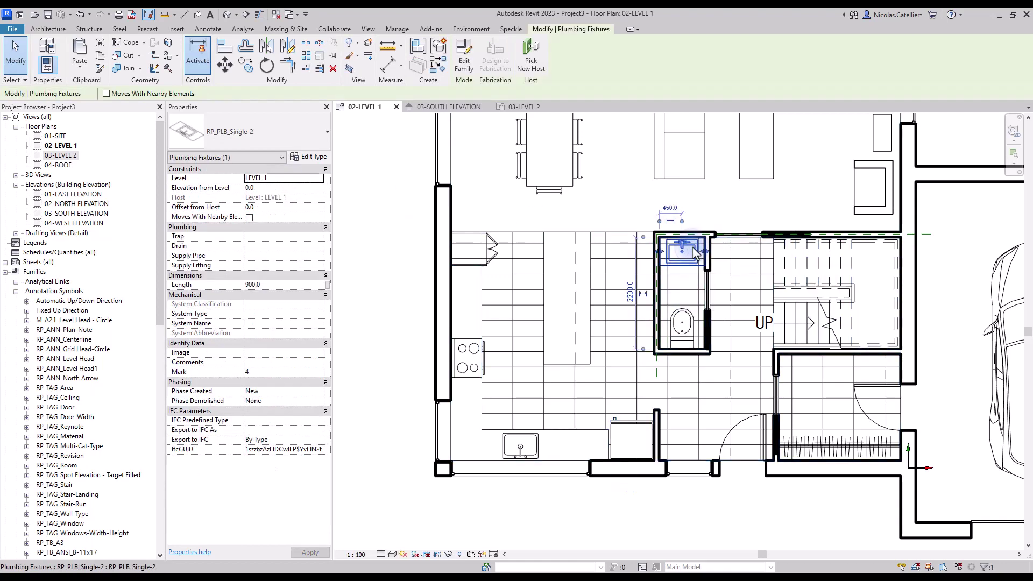
pyautogui.press('Escape')
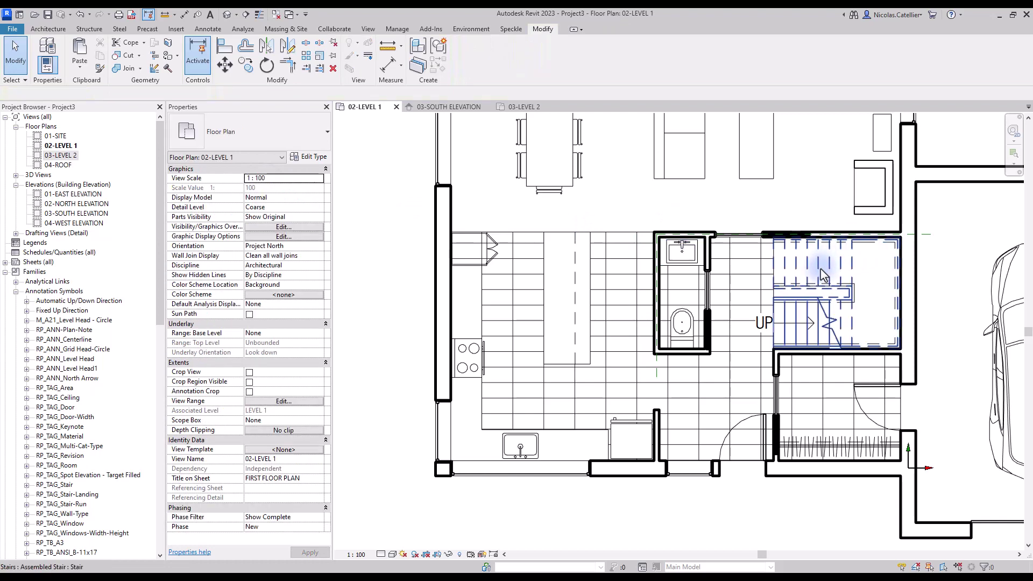
pyautogui.scroll(-3, 758, 313)
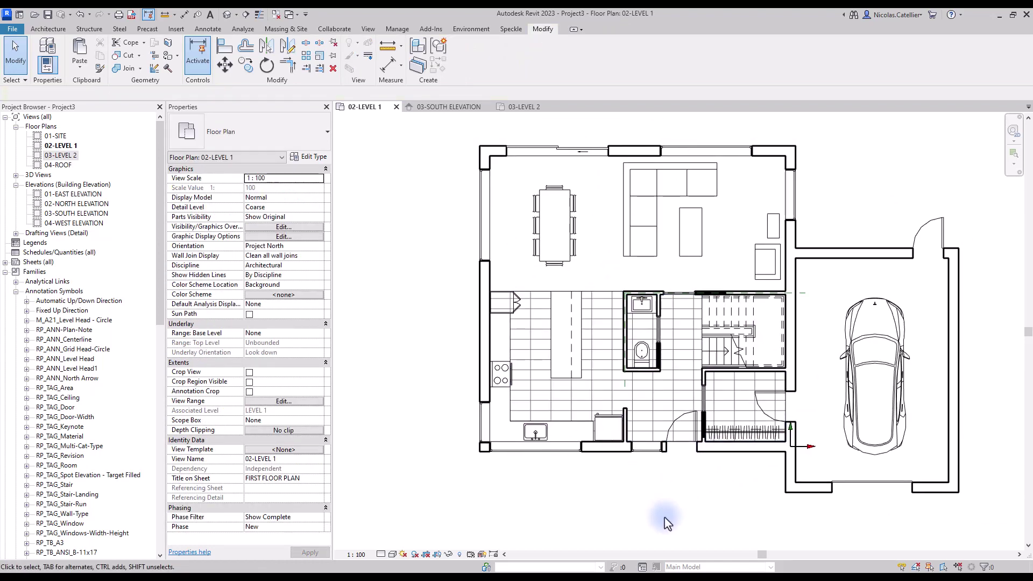
# - Tag the washroom and closet pocket doors by category, with the leader turned off
pyautogui.click(208, 30)
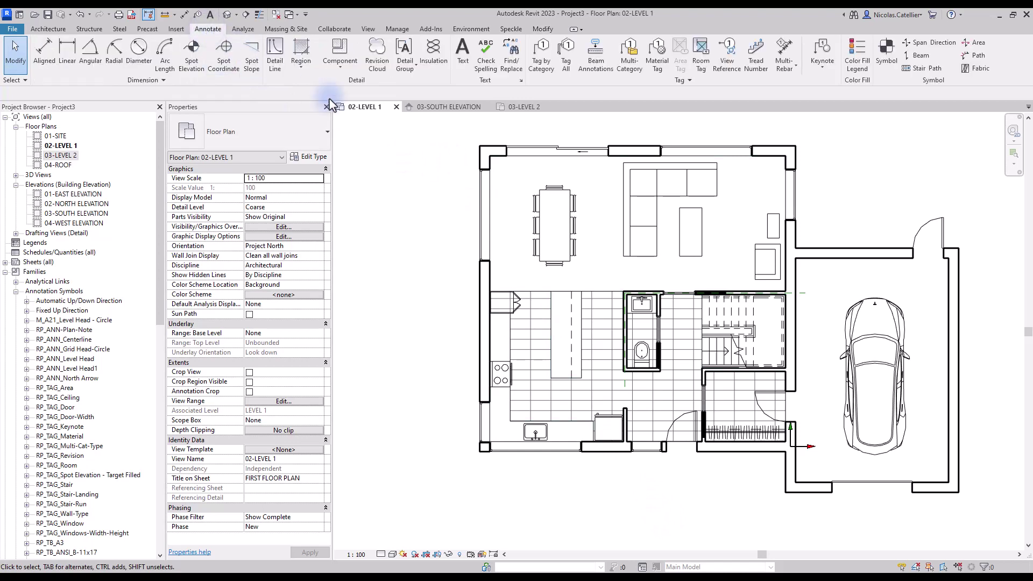
pyautogui.click(537, 58)
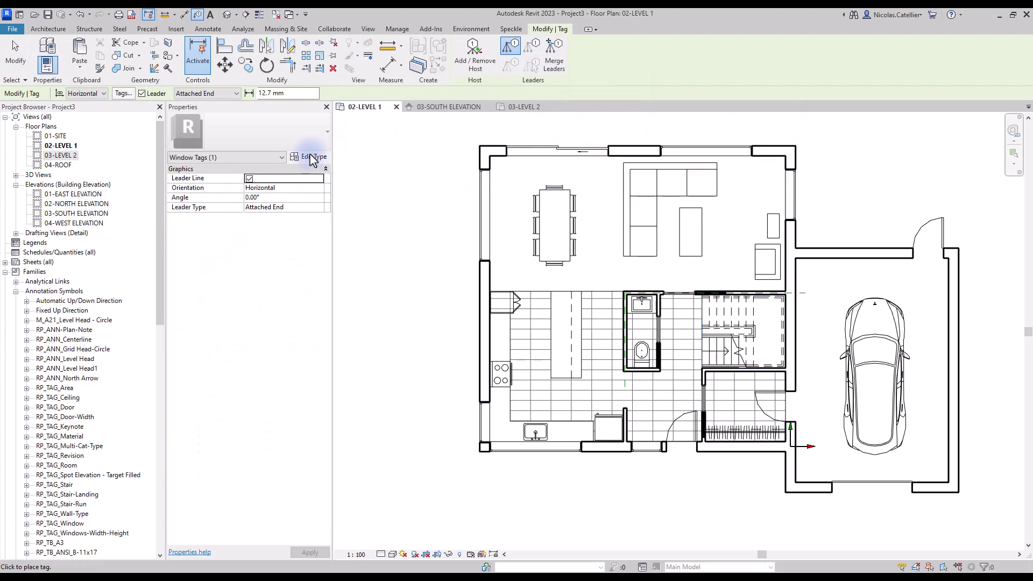
pyautogui.click(142, 94)
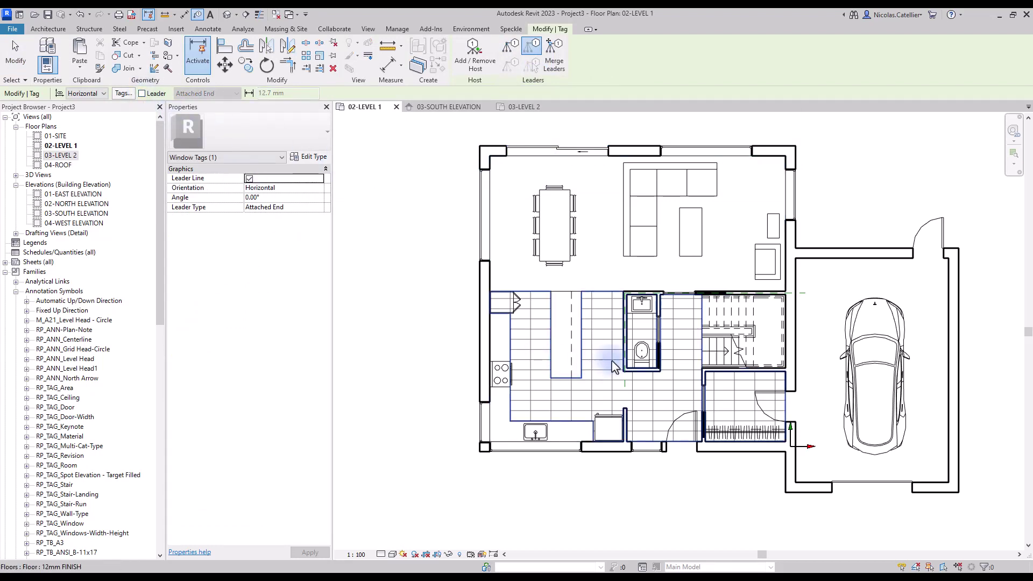
pyautogui.scroll(4, 661, 342)
pyautogui.click(656, 323)
pyautogui.click(742, 449)
pyautogui.scroll(-2, 653, 400)
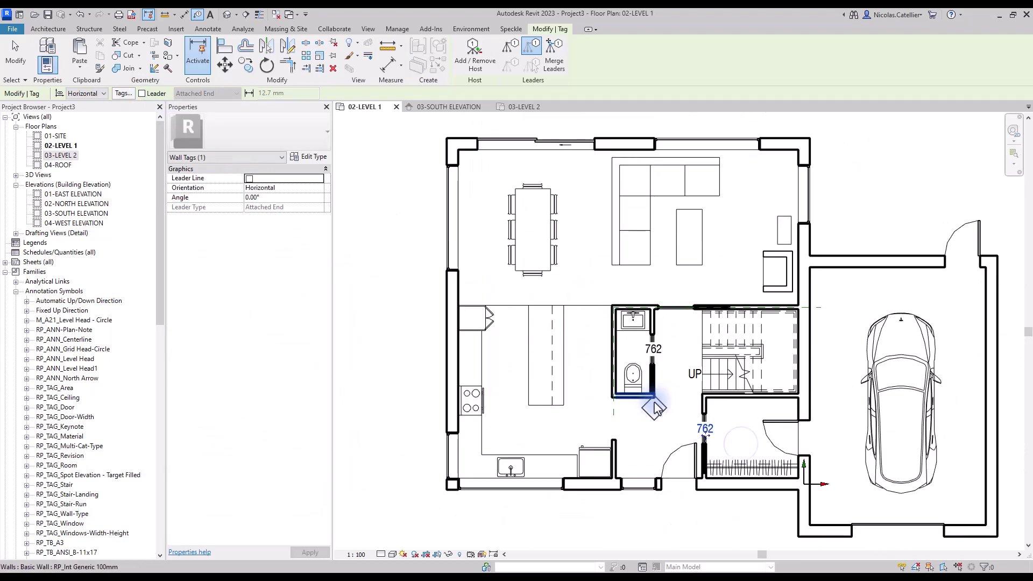
# - Tag the door between closet and garage, the front entry door, the garage's rear door and the overhead garage door
pyautogui.click(780, 429)
pyautogui.click(697, 452)
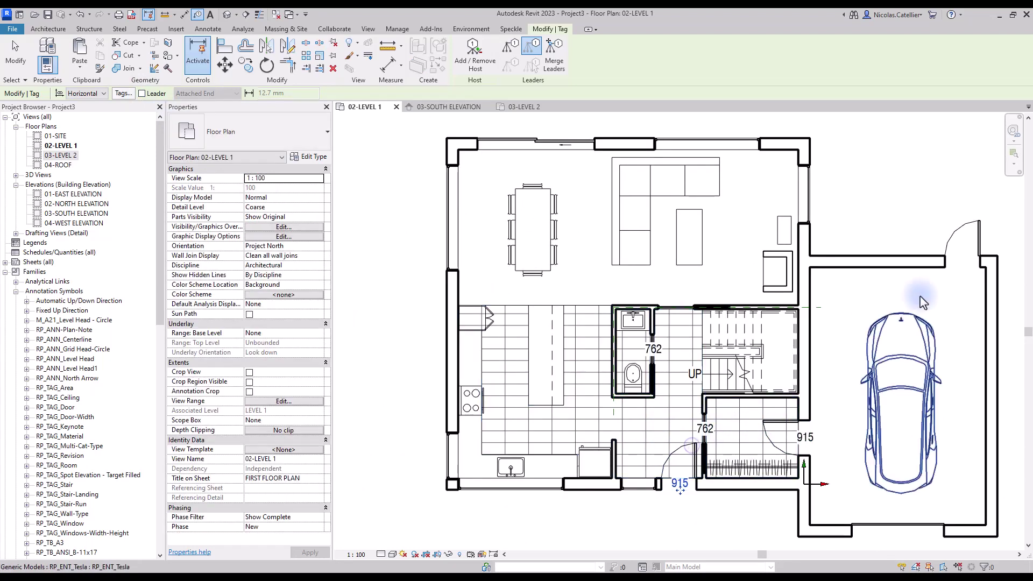
pyautogui.click(960, 236)
pyautogui.scroll(-1, 881, 240)
pyautogui.click(900, 474)
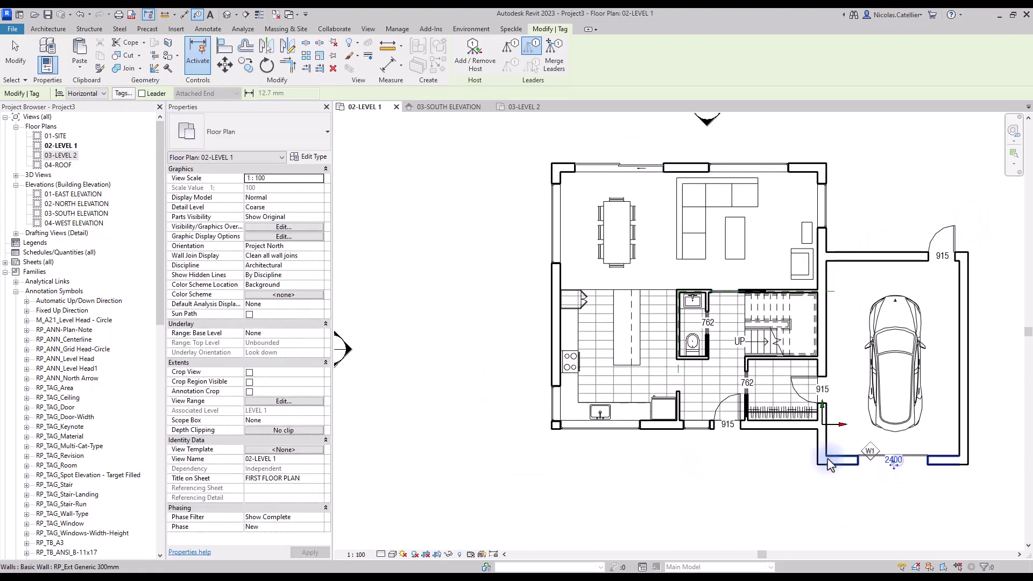
# - Tag the exterior windows of Level 1 and the double sliding door near the dining table, placing the entry window's tag outside the wall
pyautogui.click(598, 436)
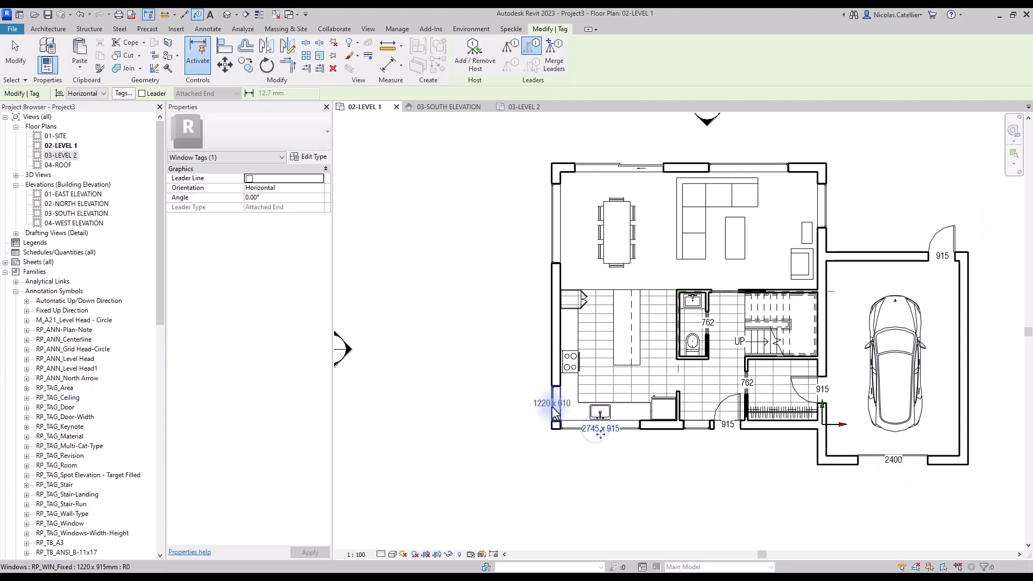
pyautogui.click(552, 407)
pyautogui.click(554, 212)
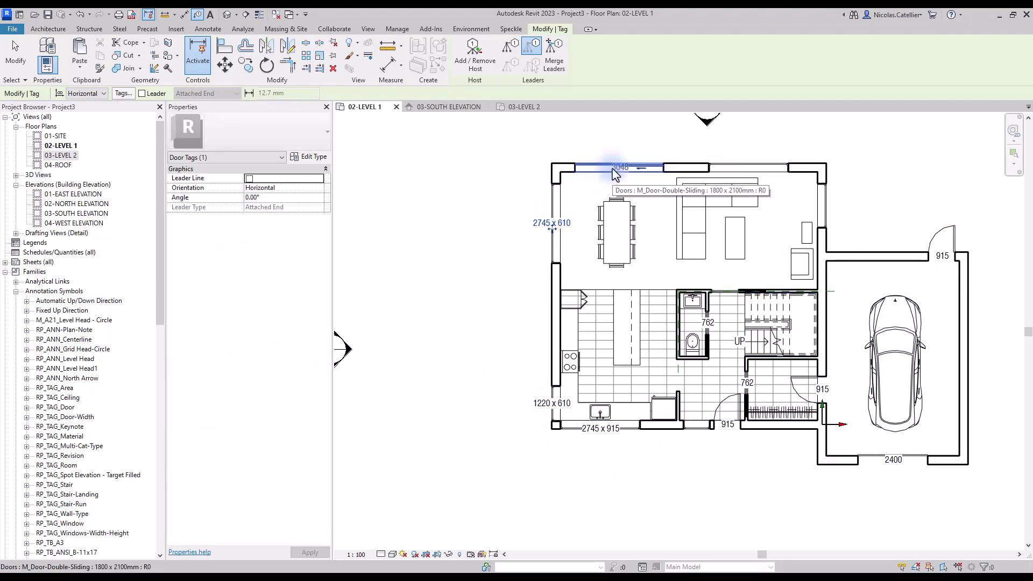
pyautogui.click(615, 170)
pyautogui.click(758, 167)
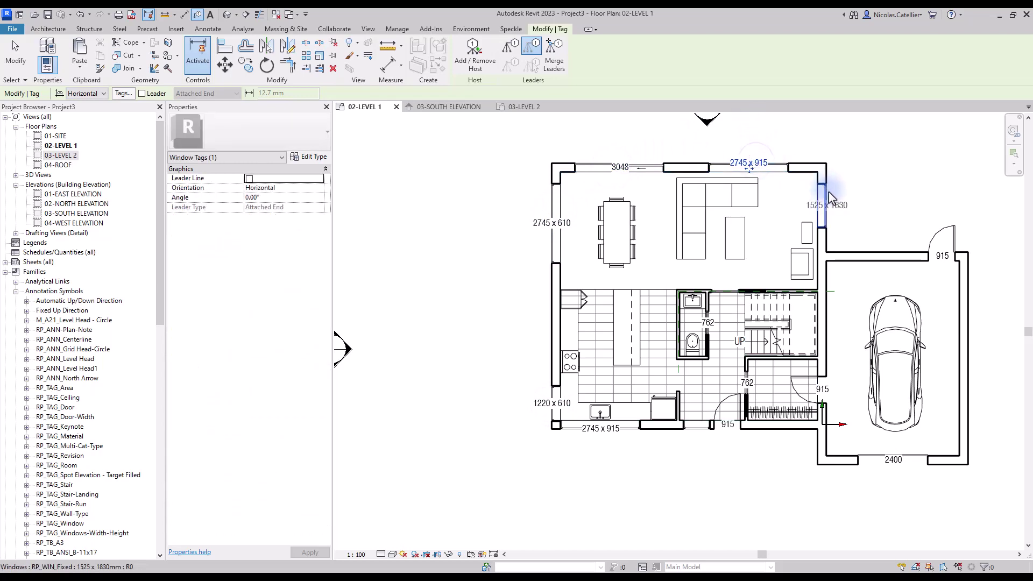
pyautogui.moveTo(842, 157); pyautogui.dragTo(822, 189, button='middle')
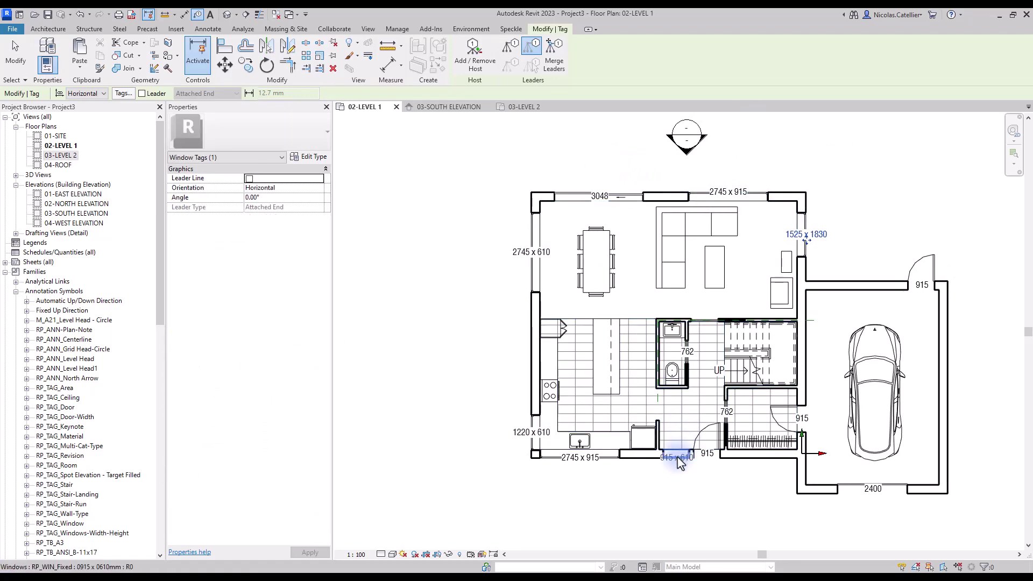
pyautogui.click(678, 476)
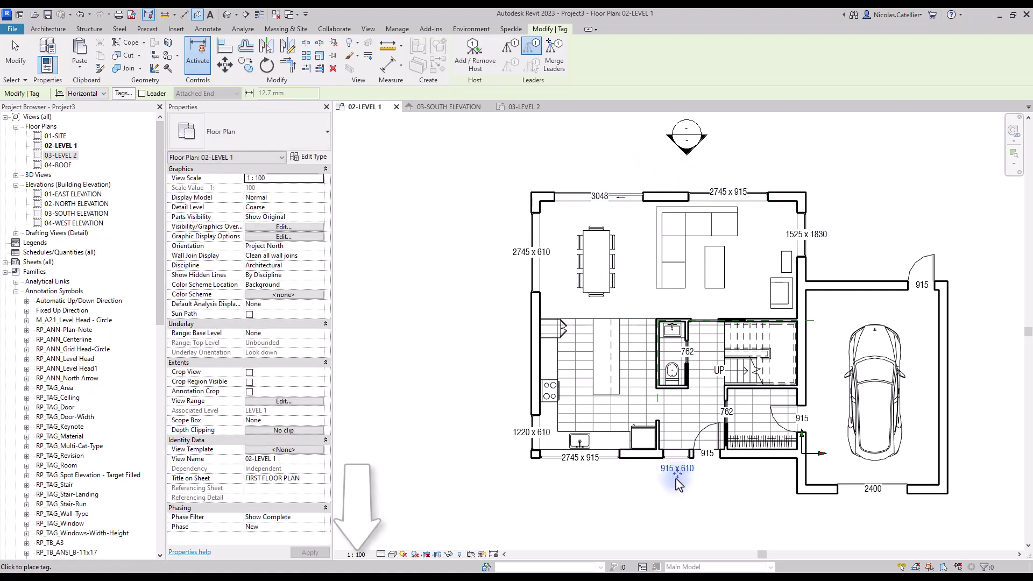
# - Finish tagging and set the Level 1 plan's view scale to a custom ratio of 1:75
pyautogui.press('Escape')
pyautogui.click(357, 555)
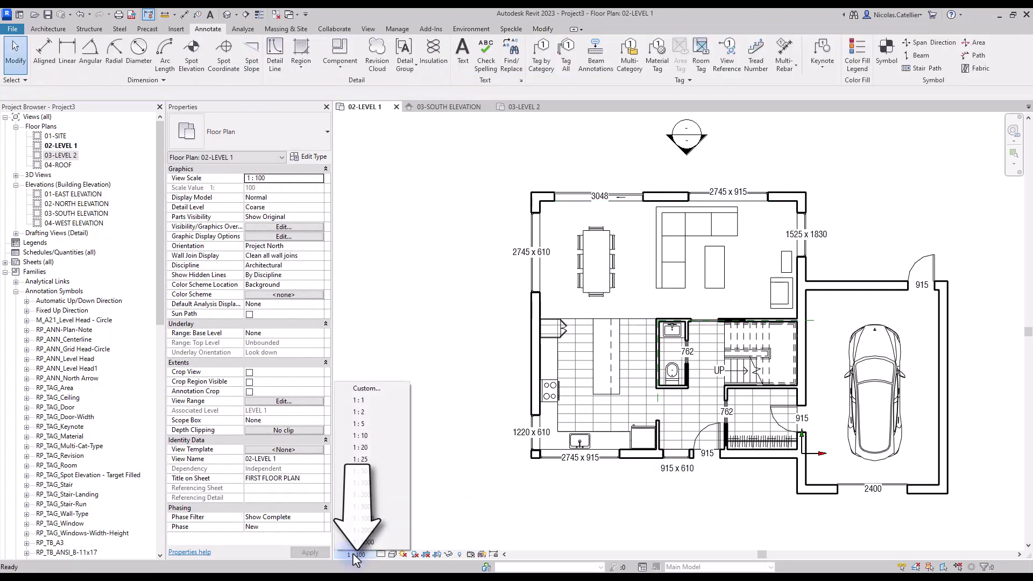
pyautogui.click(387, 388)
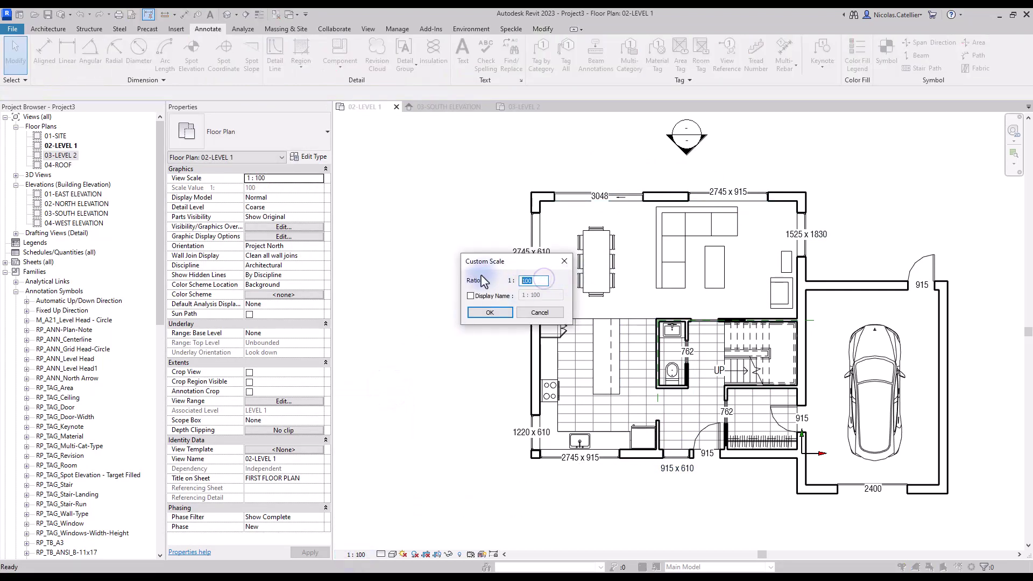
pyautogui.write('75')
pyautogui.click(490, 313)
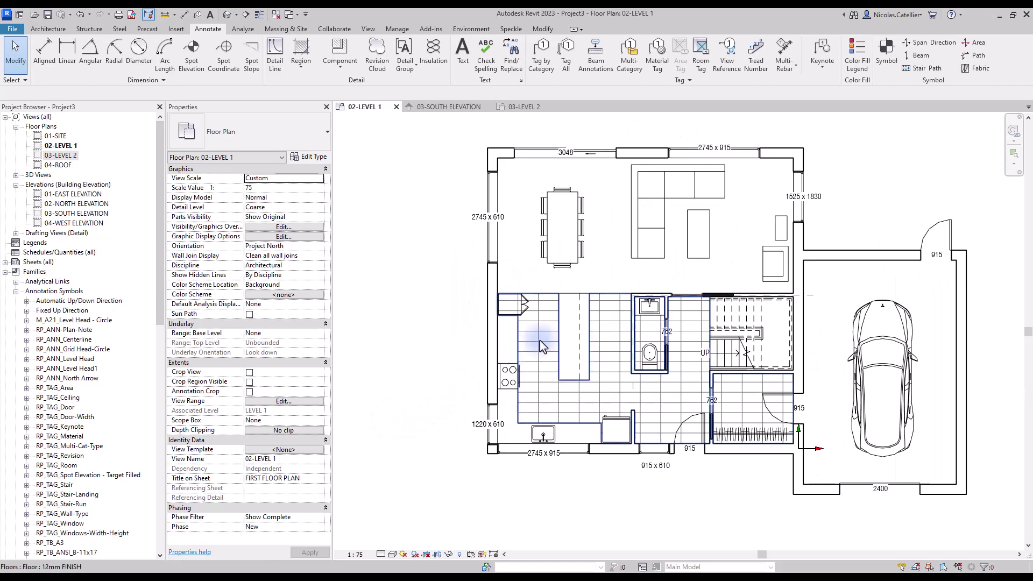
# - Set the tag of the living room's east window to vertical and move it just outside the wall
pyautogui.click(805, 198)
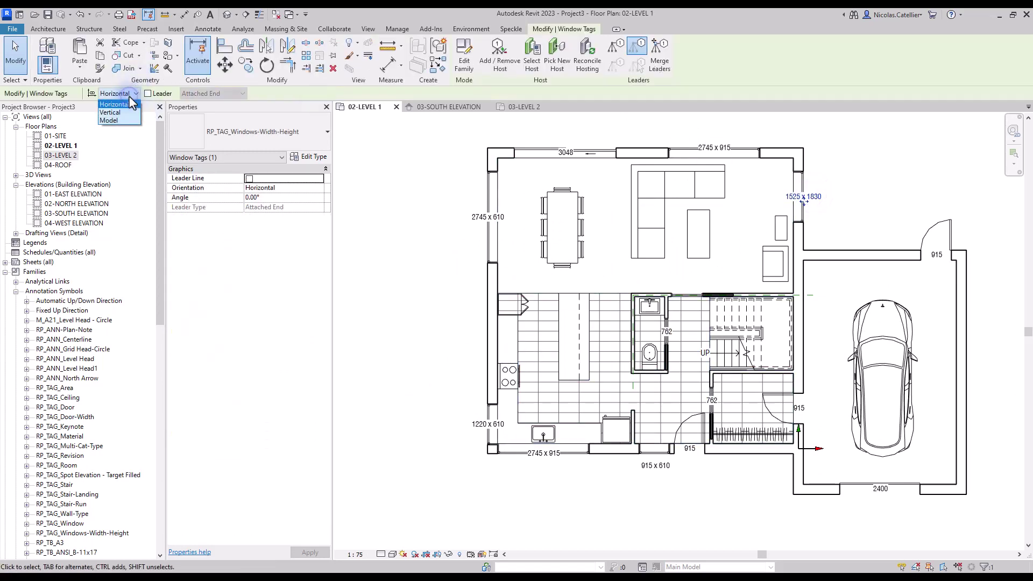
pyautogui.click(118, 111)
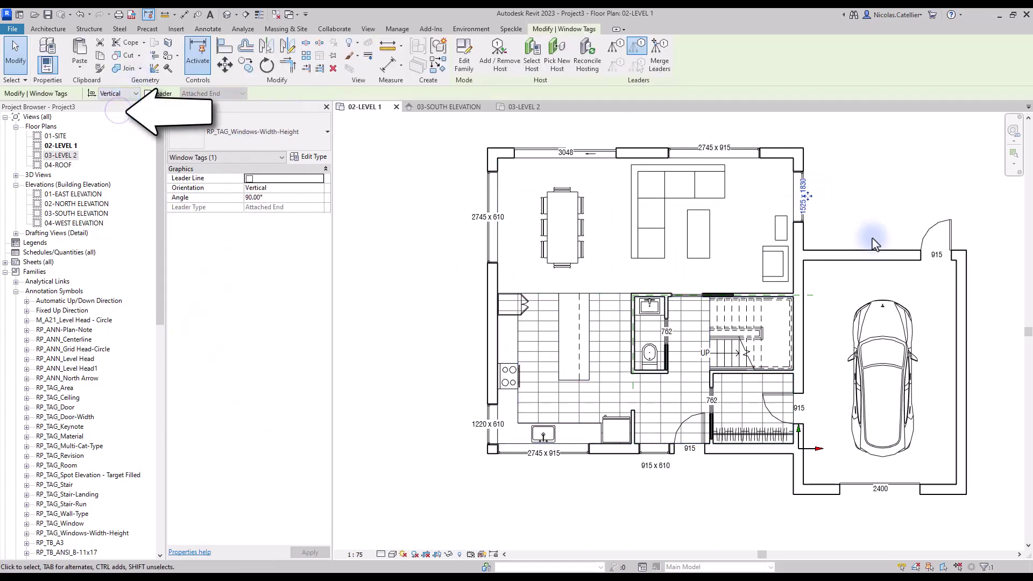
pyautogui.scroll(2, 845, 226)
pyautogui.scroll(-2, 842, 223)
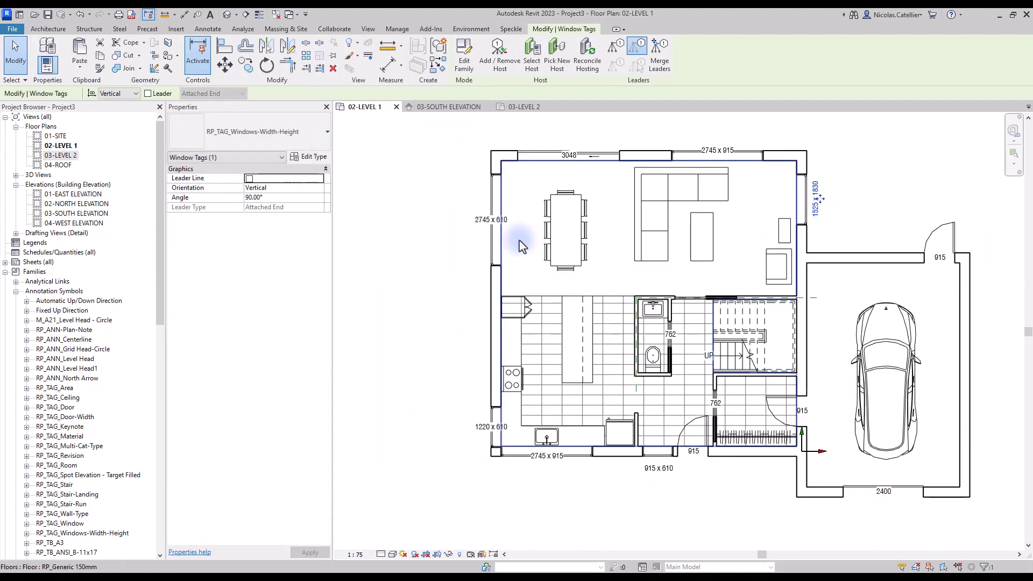
# - Set the orientation of both west wall window tags to vertical
pyautogui.click(487, 220)
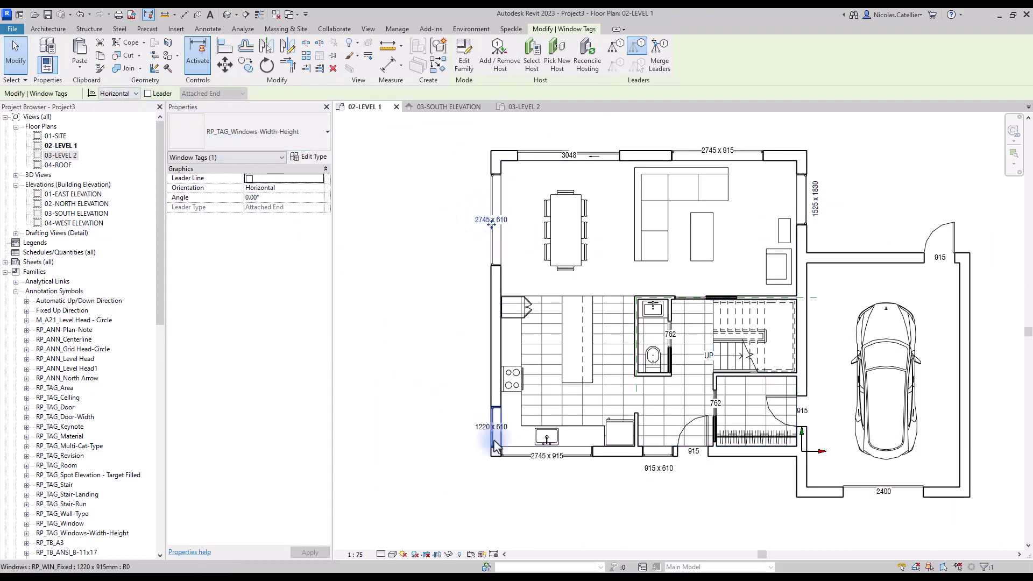
pyautogui.keyDown('ctrl'); pyautogui.click(479, 427); pyautogui.keyUp('ctrl')
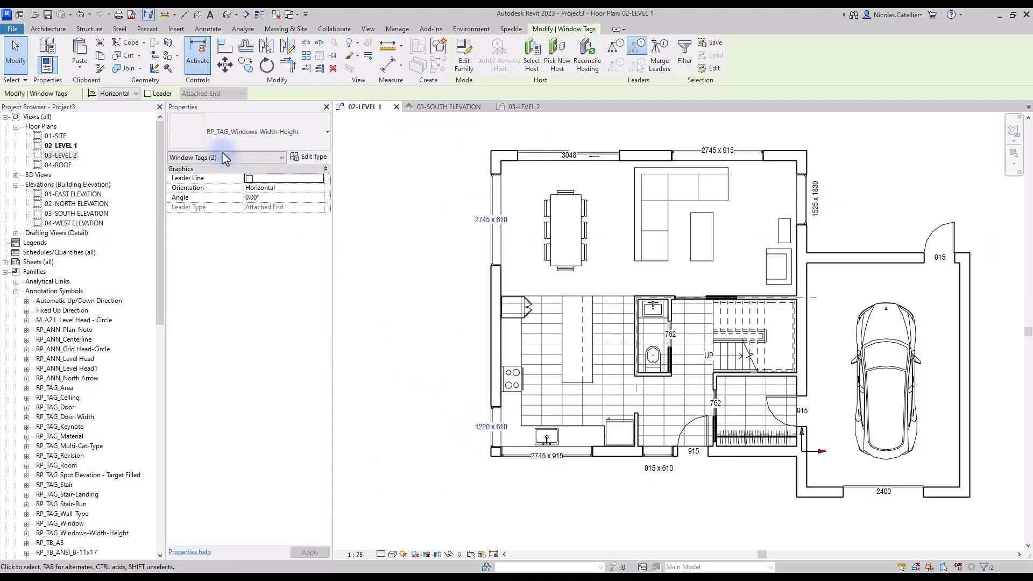
pyautogui.click(135, 93)
pyautogui.click(116, 112)
pyautogui.click(381, 216)
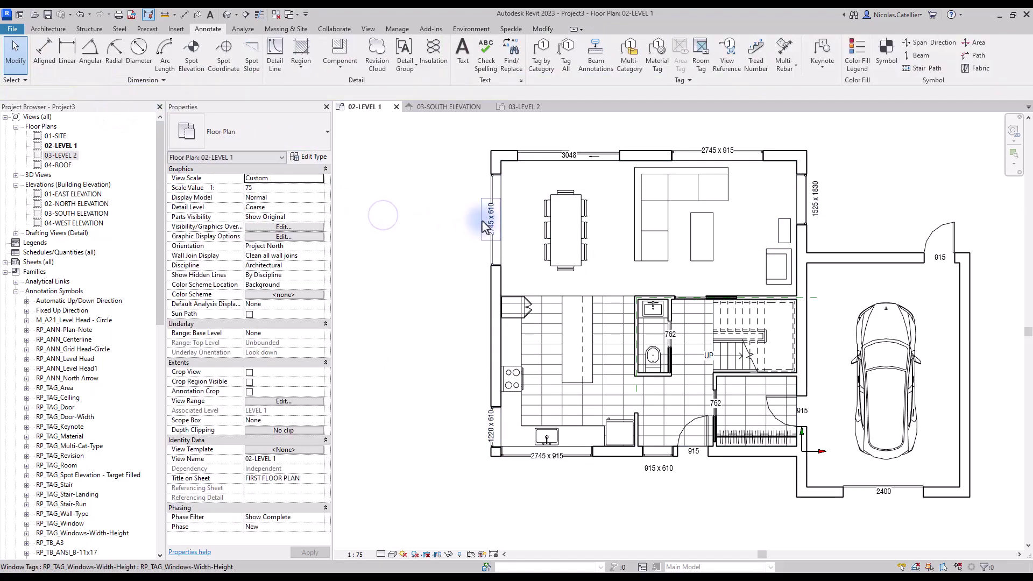
# - Move the two vertical west window tags, by the dining area and the kitchen, just outside the wall
pyautogui.click(491, 218)
pyautogui.moveTo(494, 219); pyautogui.dragTo(484, 219)
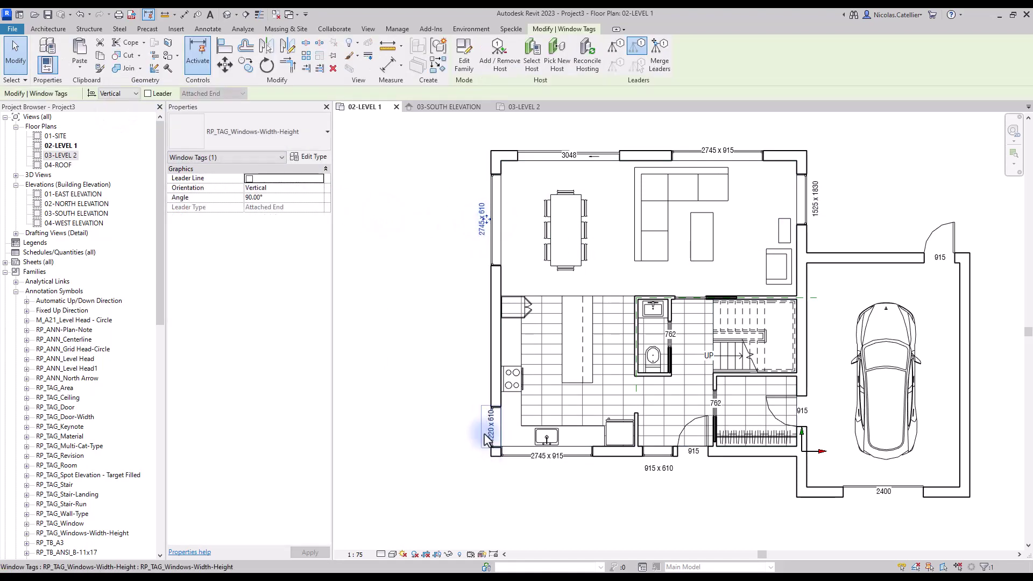
pyautogui.click(489, 432)
pyautogui.moveTo(497, 428); pyautogui.dragTo(487, 427)
pyautogui.click(449, 435)
pyautogui.scroll(-3, 447, 431)
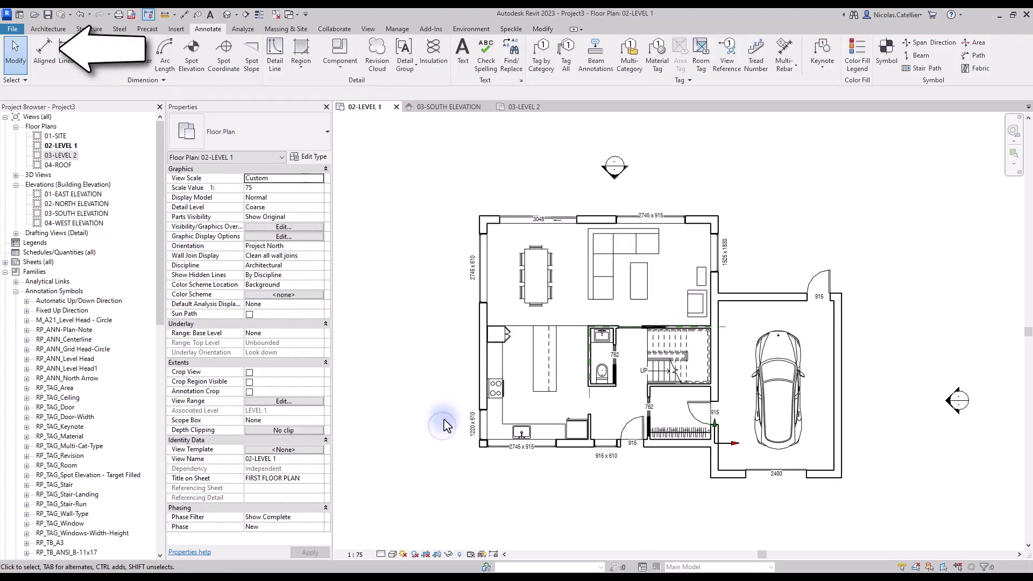
# - Place an aligned dimension string north of the house, from the west exterior face through the house's east face to the garage's east face
pyautogui.press('d')
pyautogui.press('i')
pyautogui.scroll(3, 560, 244)
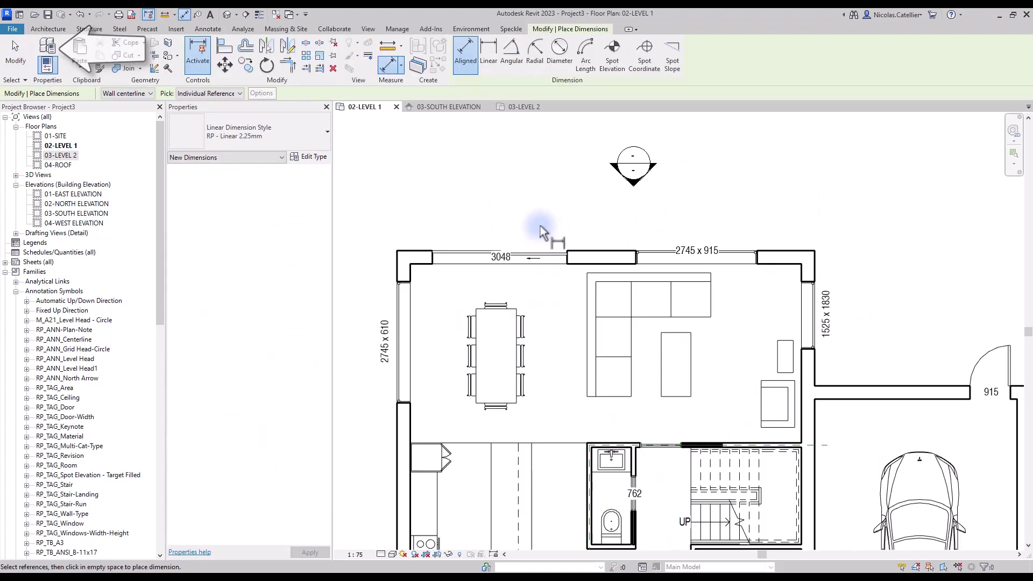
pyautogui.scroll(2, 371, 263)
pyautogui.click(378, 280)
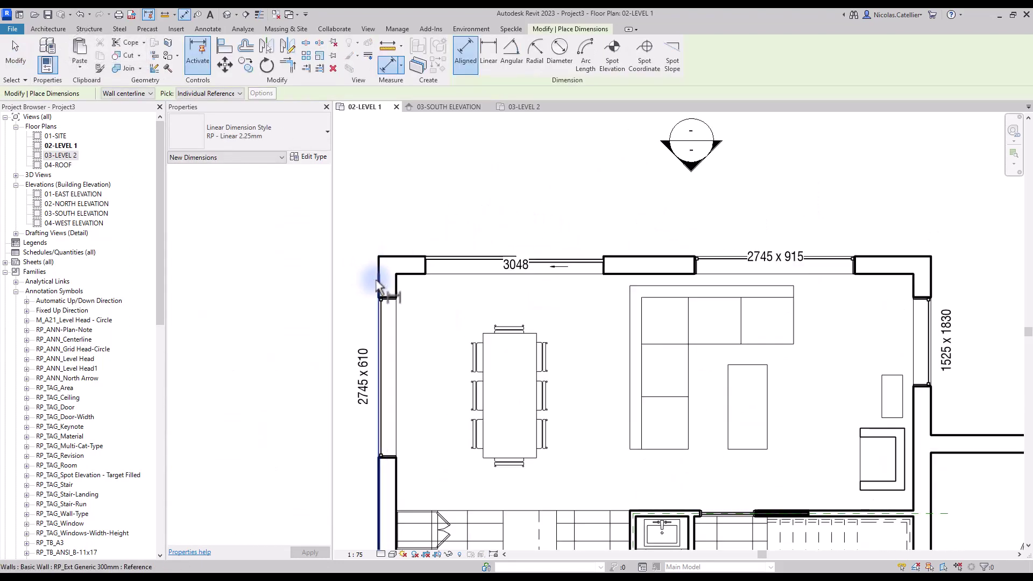
pyautogui.click(930, 280)
pyautogui.scroll(-3, 719, 234)
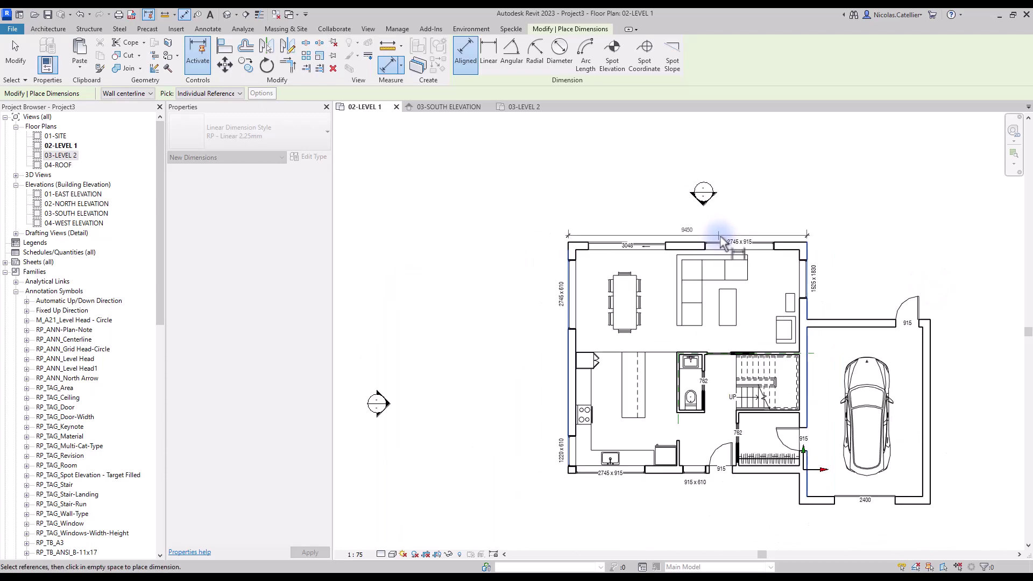
pyautogui.click(930, 328)
pyautogui.click(927, 226)
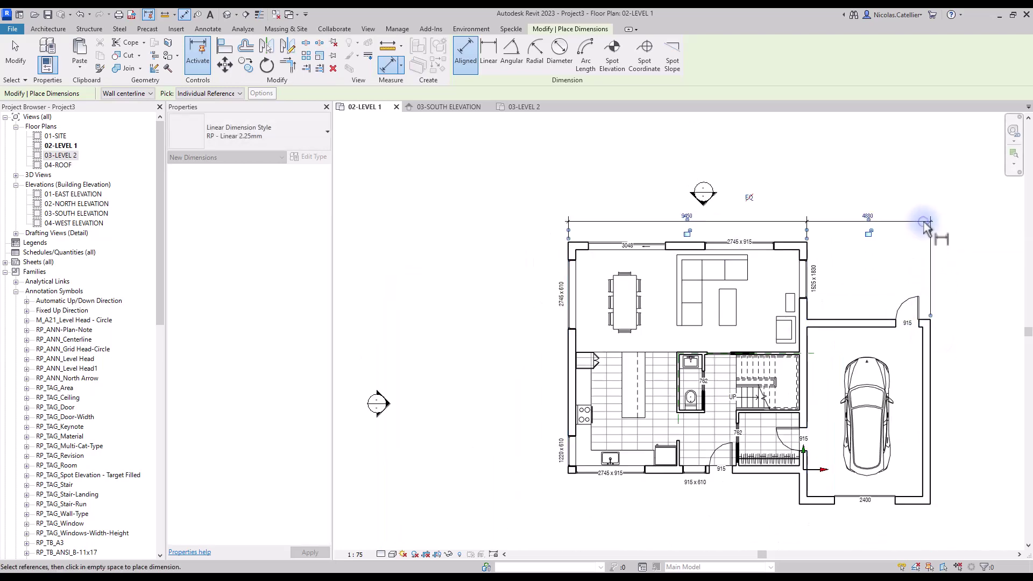
# - Place an aligned dimension string east of the garage, referencing the house's north face and the garage's north and south faces
pyautogui.click(792, 242)
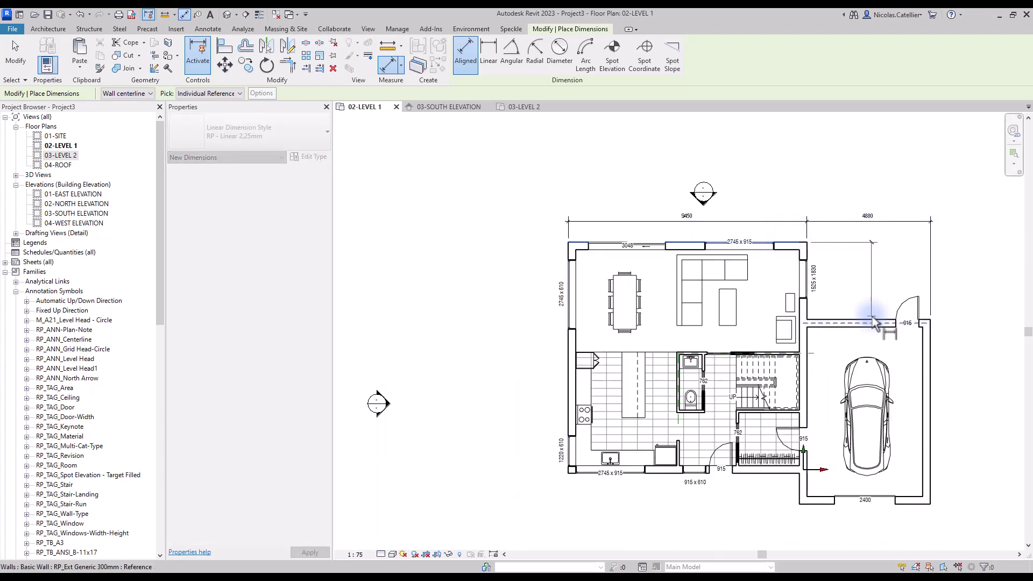
pyautogui.click(861, 320)
pyautogui.click(915, 505)
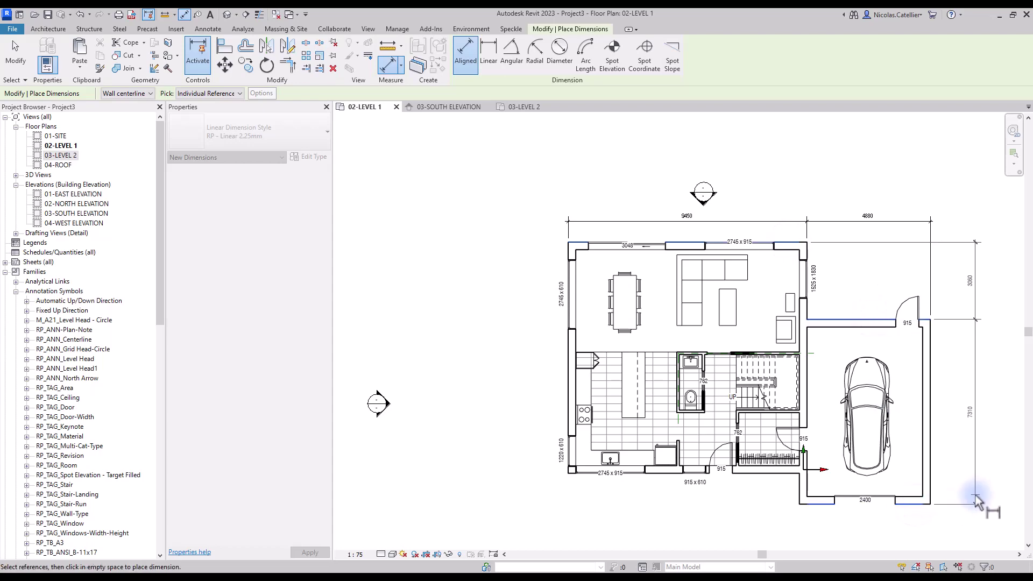
pyautogui.click(974, 494)
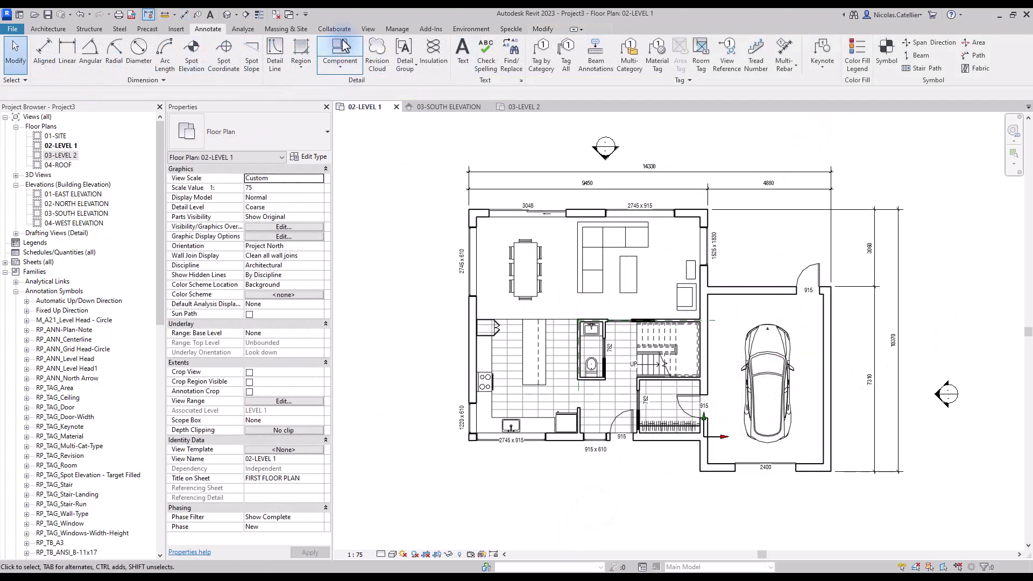
# - In the Level 1 plan's Visibility/Graphic Overrides, set the Walls category's cut background pattern to Solid fill
pyautogui.click(368, 29)
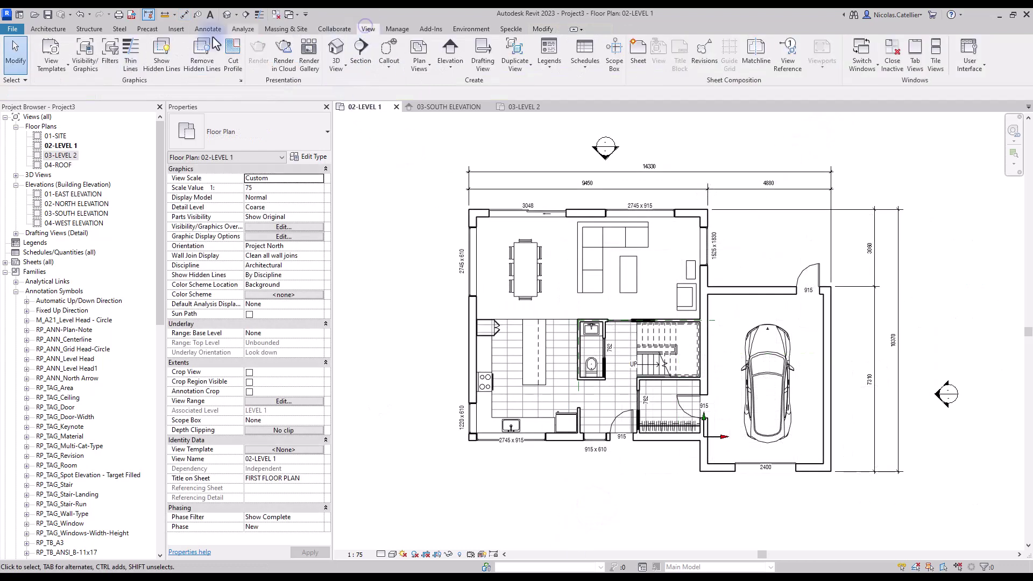
pyautogui.click(85, 51)
pyautogui.scroll(-10, 339, 248)
pyautogui.click(291, 324)
pyautogui.scroll(-1, 300, 313)
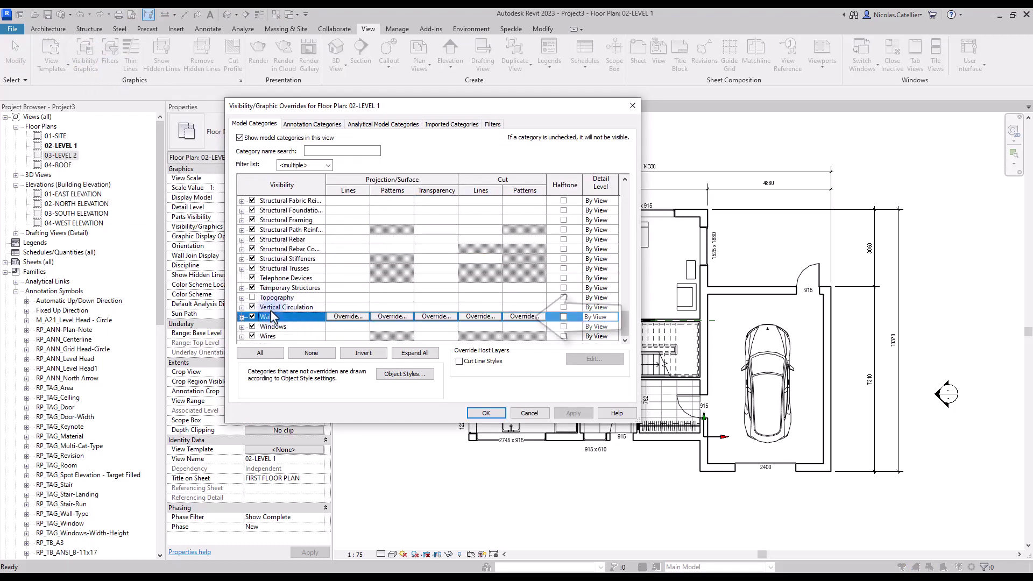
pyautogui.click(531, 317)
pyautogui.click(462, 276)
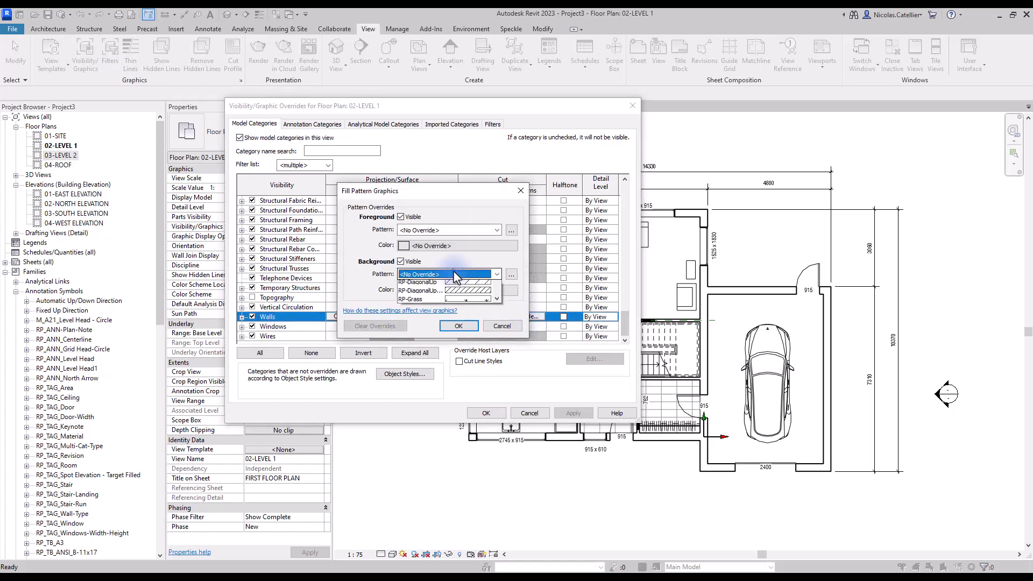
pyautogui.click(455, 293)
# - Set the wall cut background color to dark grey RGB 065-065-065 and apply the overrides
pyautogui.click(459, 292)
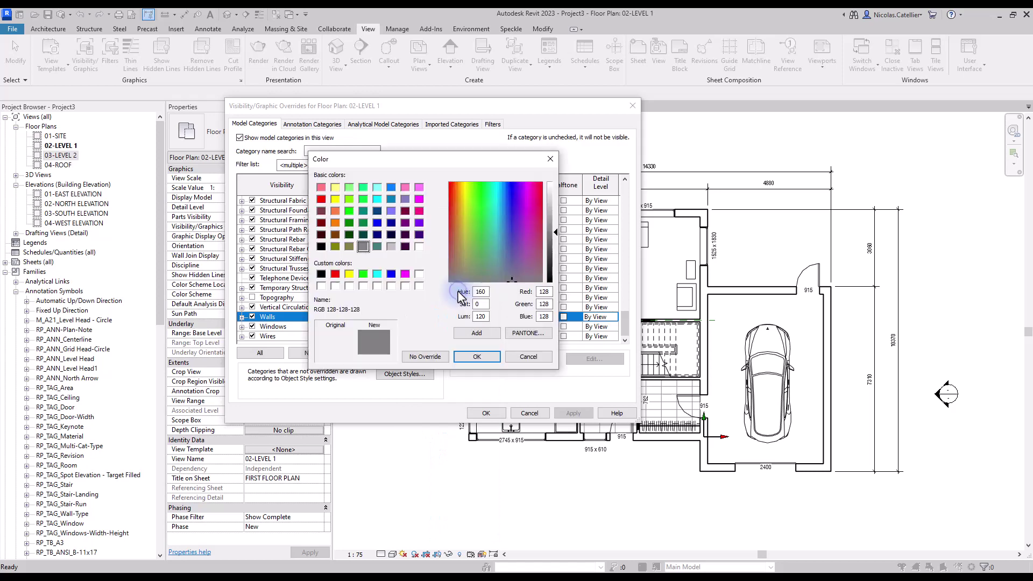
pyautogui.moveTo(556, 228); pyautogui.dragTo(557, 267)
pyautogui.click(476, 356)
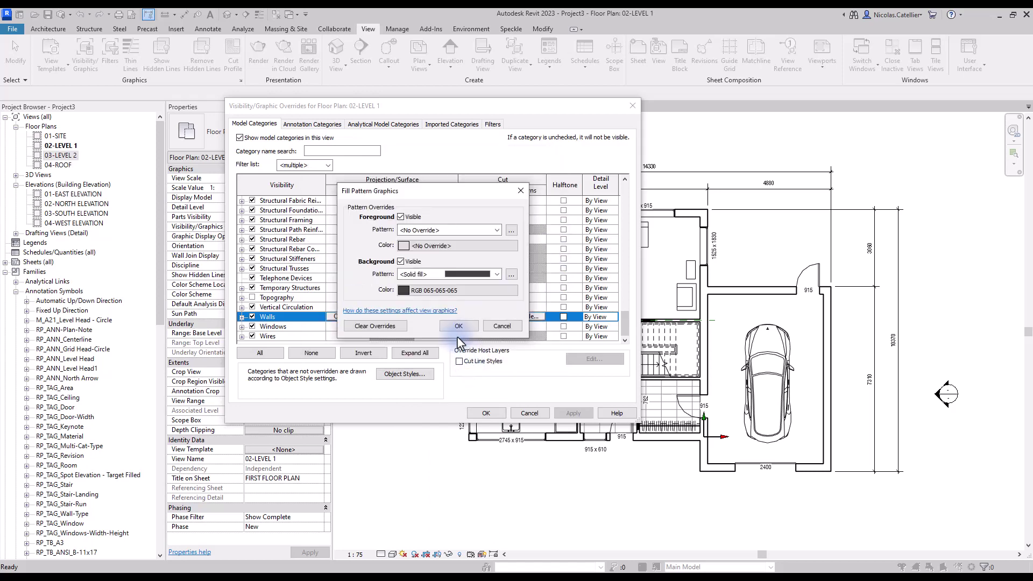
pyautogui.click(462, 329)
pyautogui.click(485, 413)
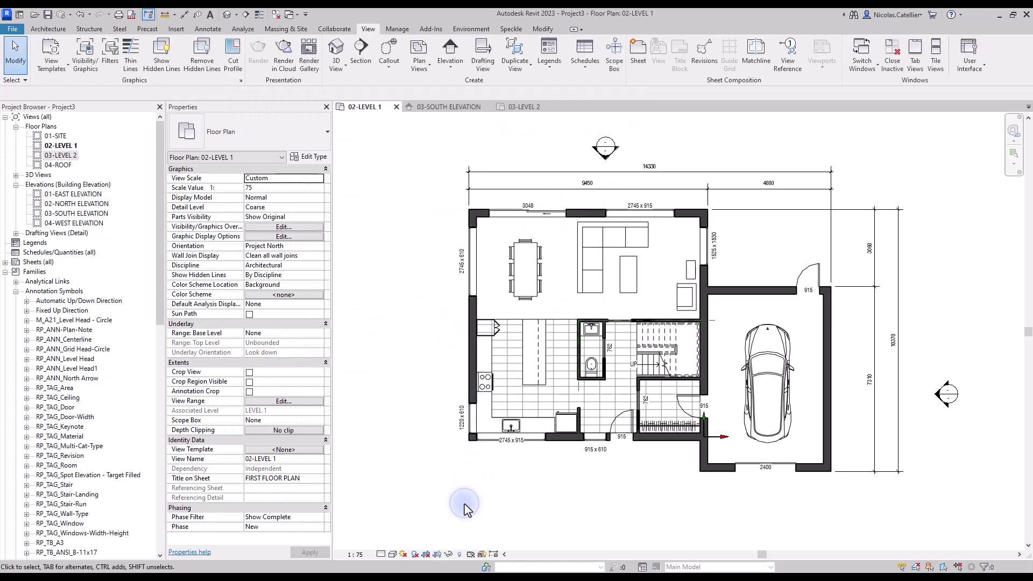
# - Open sheet A100 - FLOOR PLANS and place the 02-LEVEL 1 floor plan on it
pyautogui.scroll(2, 471, 503)
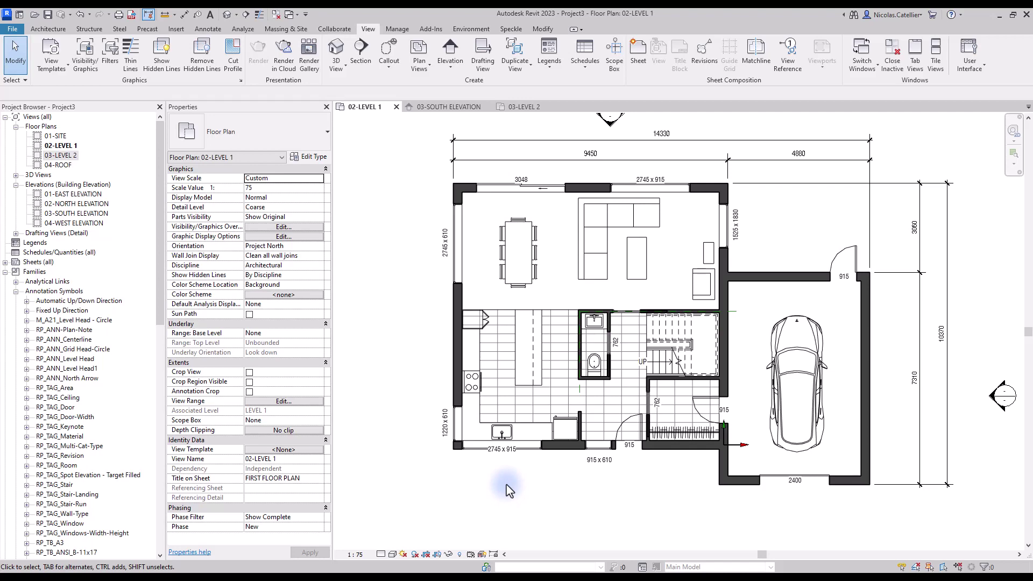
pyautogui.moveTo(497, 483); pyautogui.dragTo(501, 499, button='middle')
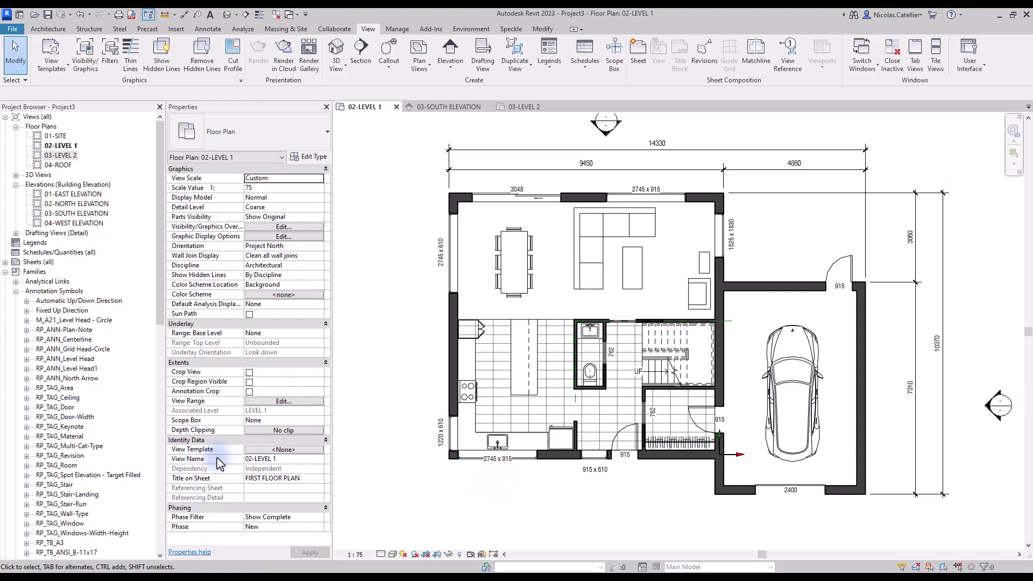
pyautogui.click(5, 262)
pyautogui.click(51, 273)
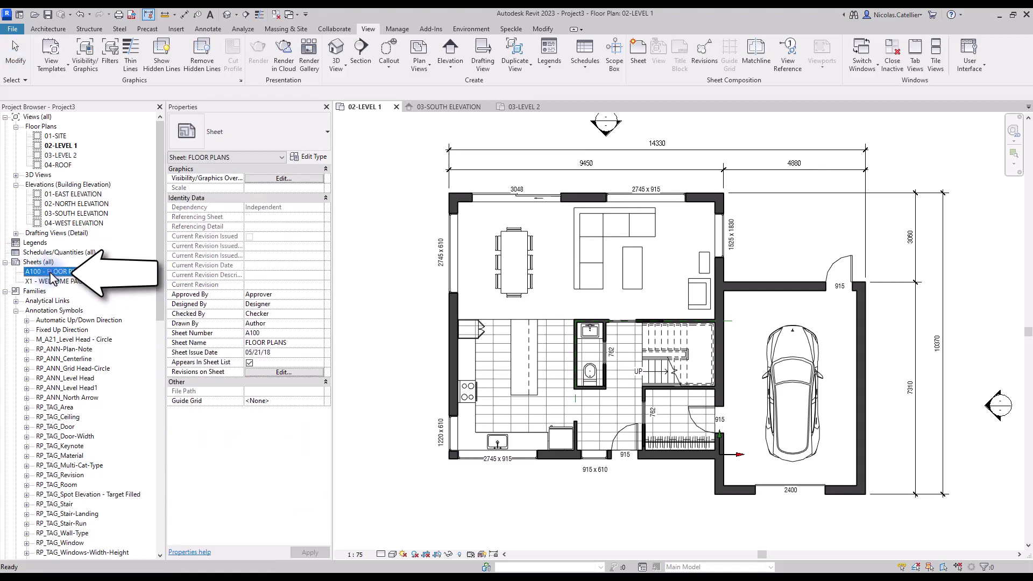
pyautogui.doubleClick(52, 272)
pyautogui.moveTo(60, 146); pyautogui.dragTo(681, 321)
pyautogui.click(697, 314)
pyautogui.scroll(-4, 686, 313)
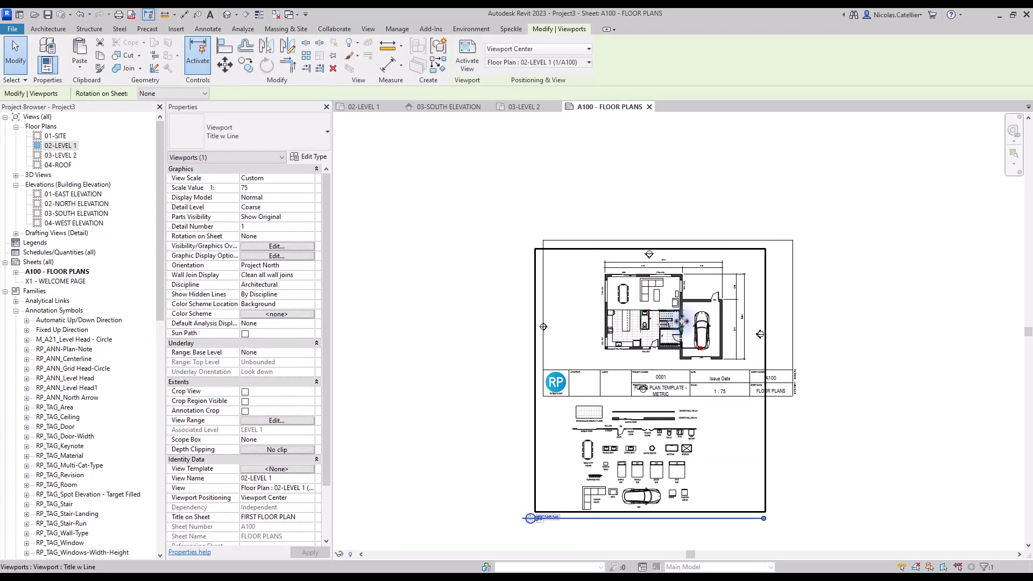
# - Activate the Level 1 viewport, show its crop region and fit the region around the plan and its dimensions
pyautogui.doubleClick(682, 322)
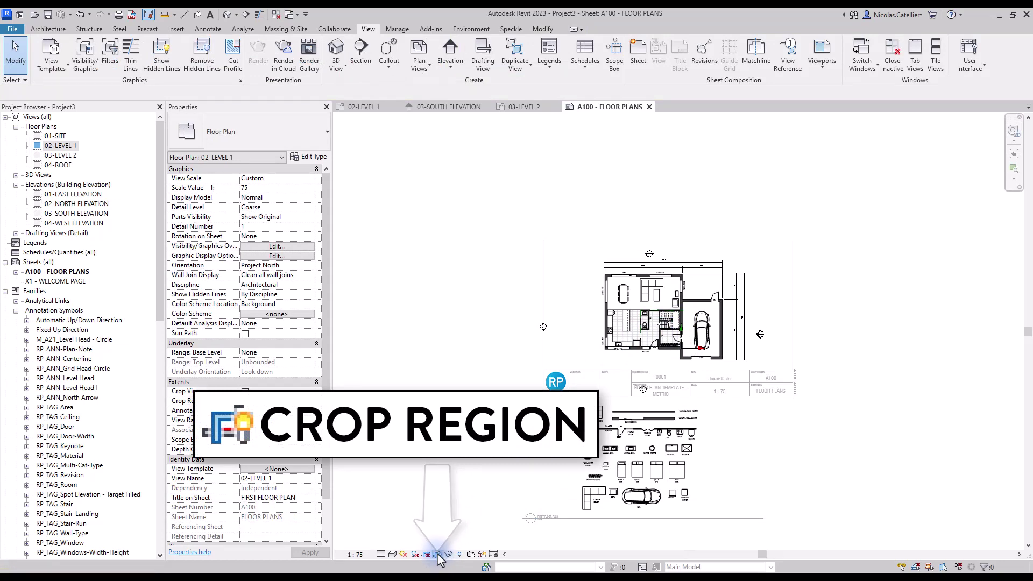
pyautogui.click(574, 347)
pyautogui.scroll(1, 596, 322)
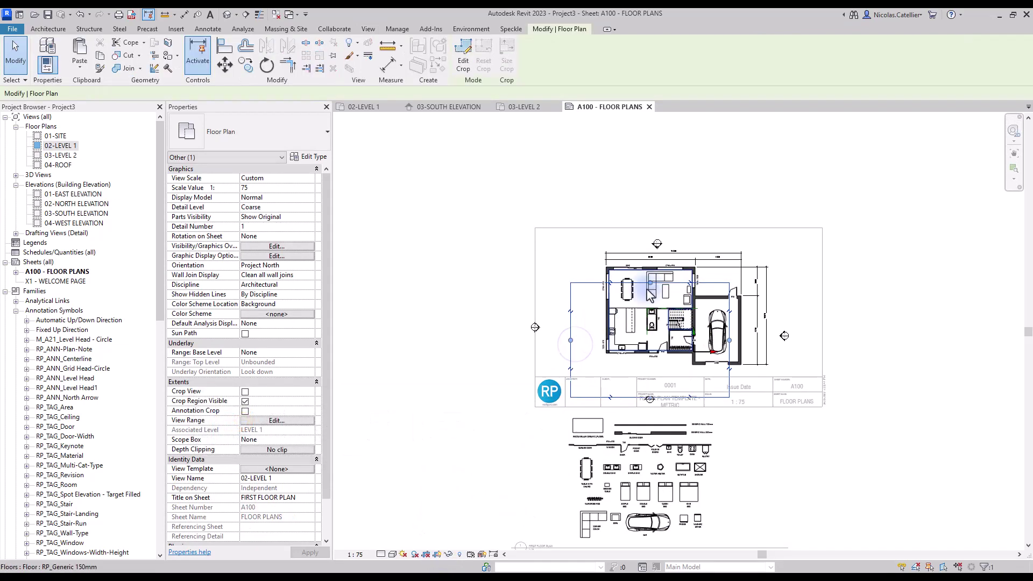
pyautogui.moveTo(651, 282); pyautogui.dragTo(653, 231)
pyautogui.moveTo(729, 323); pyautogui.dragTo(774, 318)
pyautogui.moveTo(672, 397); pyautogui.dragTo(671, 369)
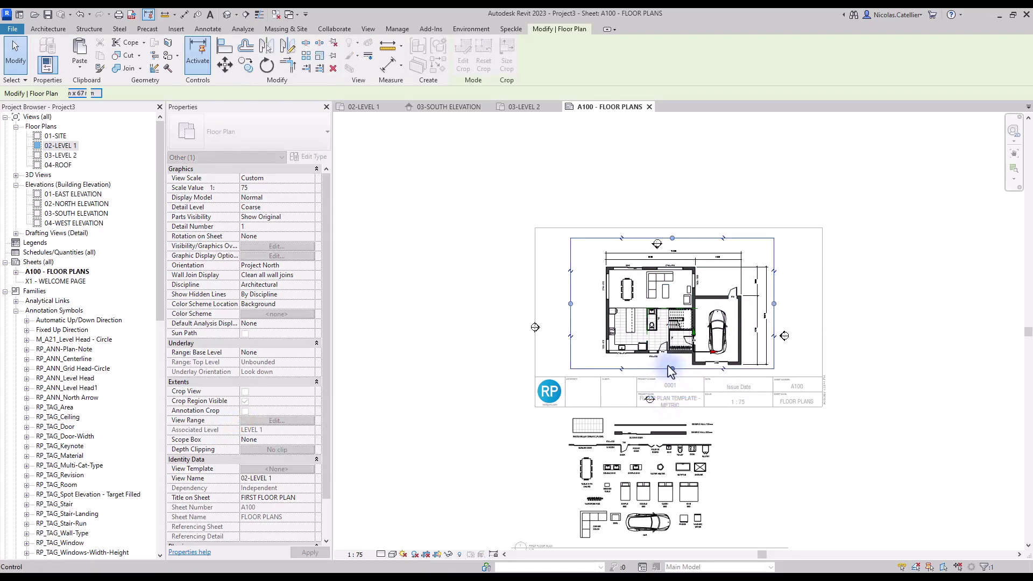
pyautogui.moveTo(571, 306); pyautogui.dragTo(594, 304)
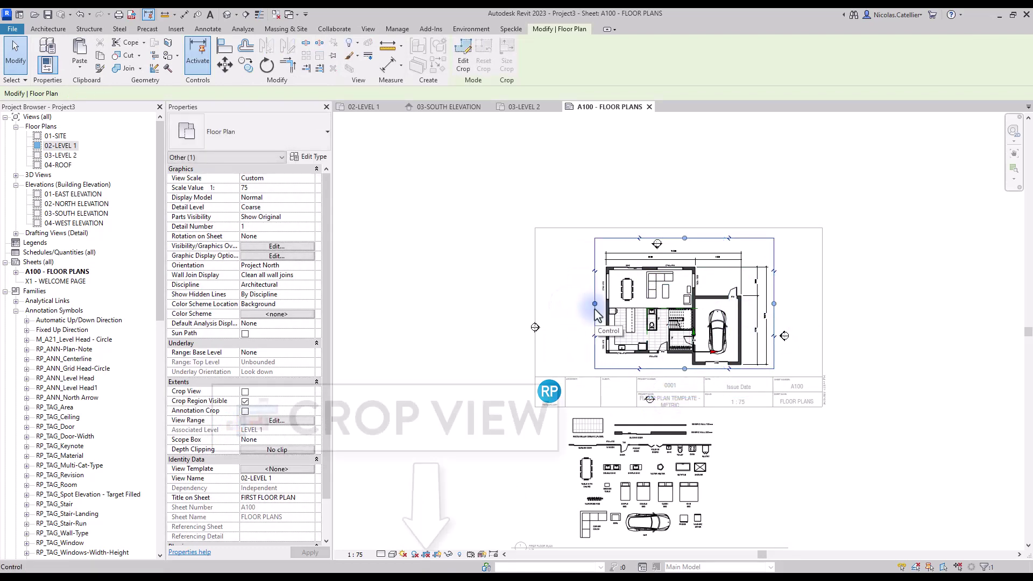
# - Turn on Crop View and Annotation Crop for the Level 1 plan
pyautogui.click(426, 554)
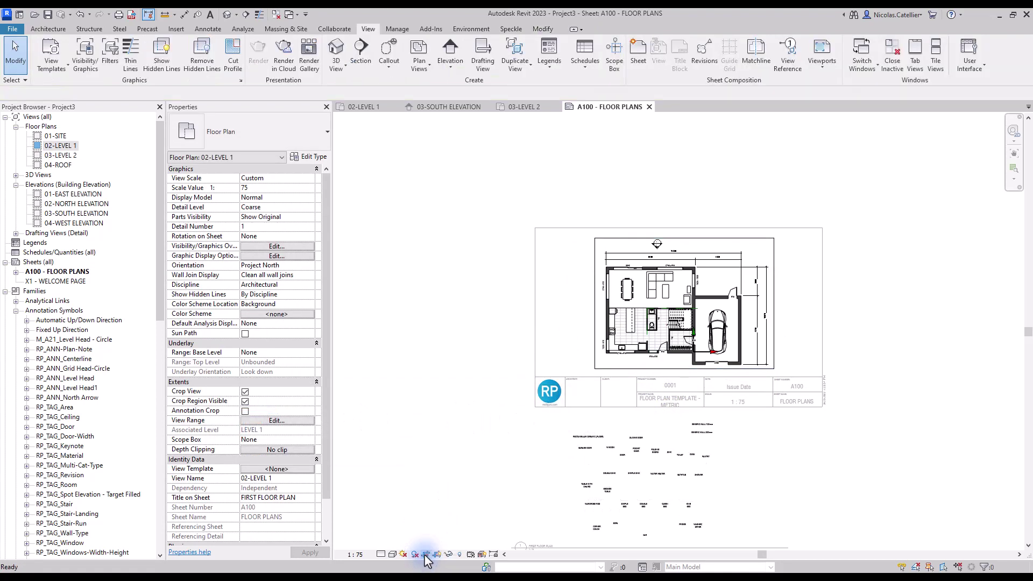
pyautogui.moveTo(555, 457); pyautogui.dragTo(540, 363, button='middle')
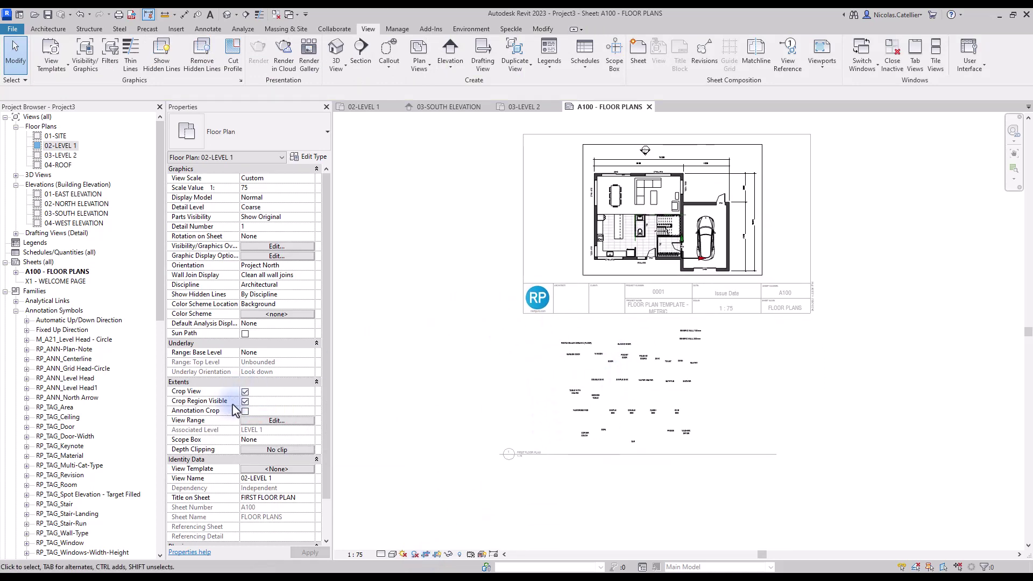
pyautogui.click(245, 411)
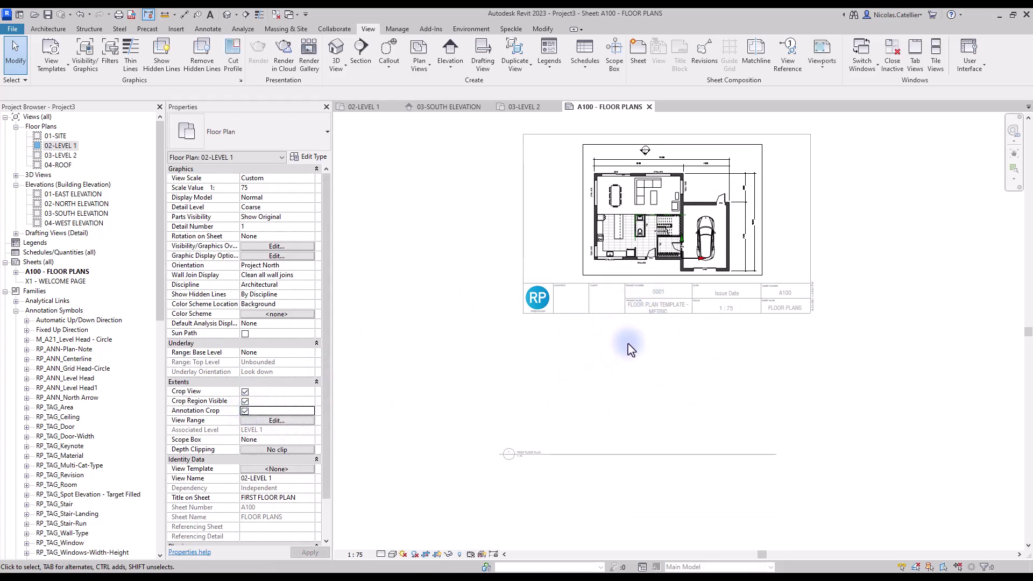
# - Deactivate the Level 1 view on the sheet and set its viewport type to No Title
pyautogui.click(576, 356)
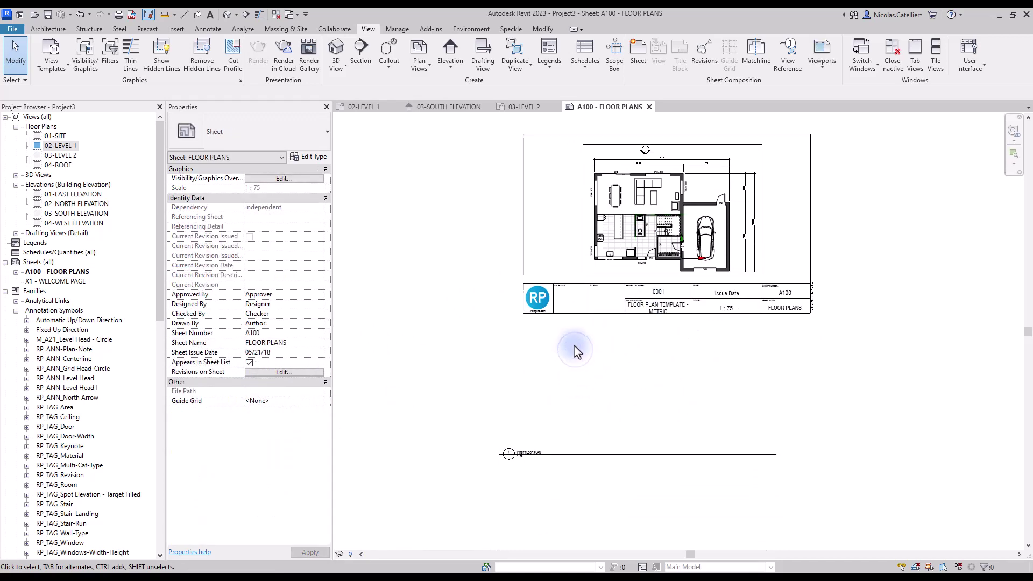
pyautogui.moveTo(574, 351); pyautogui.dragTo(561, 415, button='middle')
pyautogui.click(678, 247)
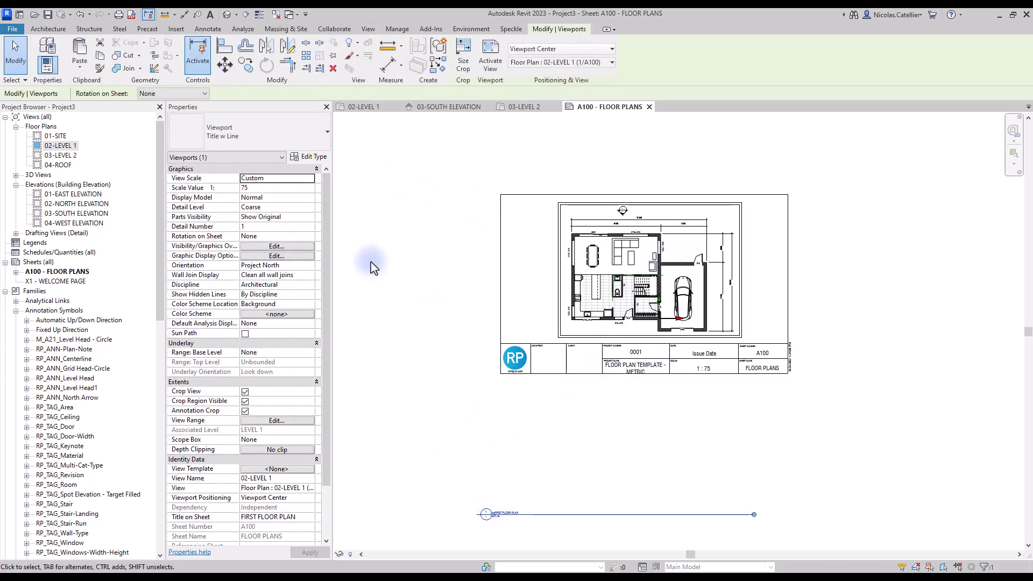
pyautogui.click(270, 126)
pyautogui.click(235, 198)
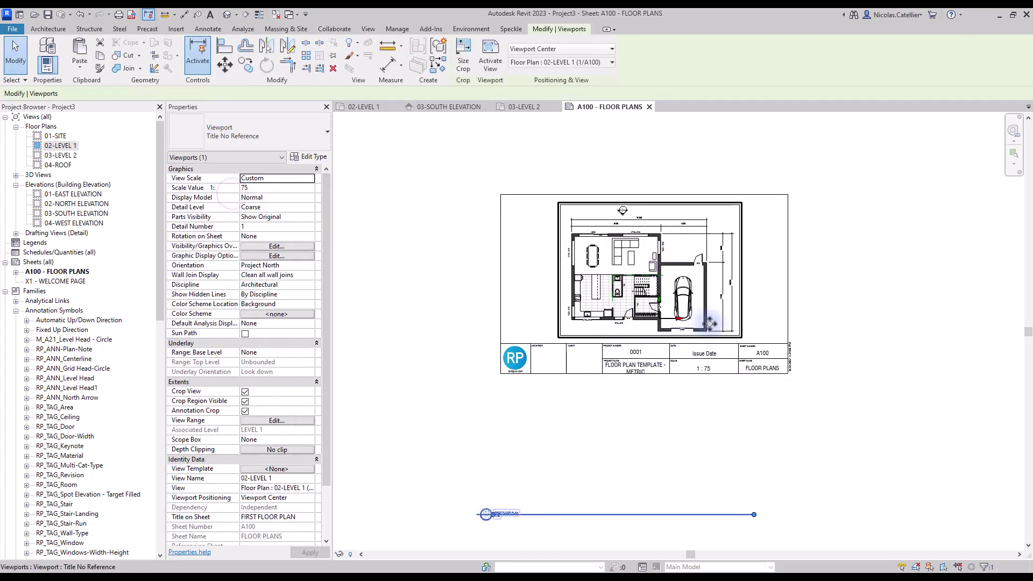
pyautogui.scroll(5, 699, 323)
pyautogui.click(263, 136)
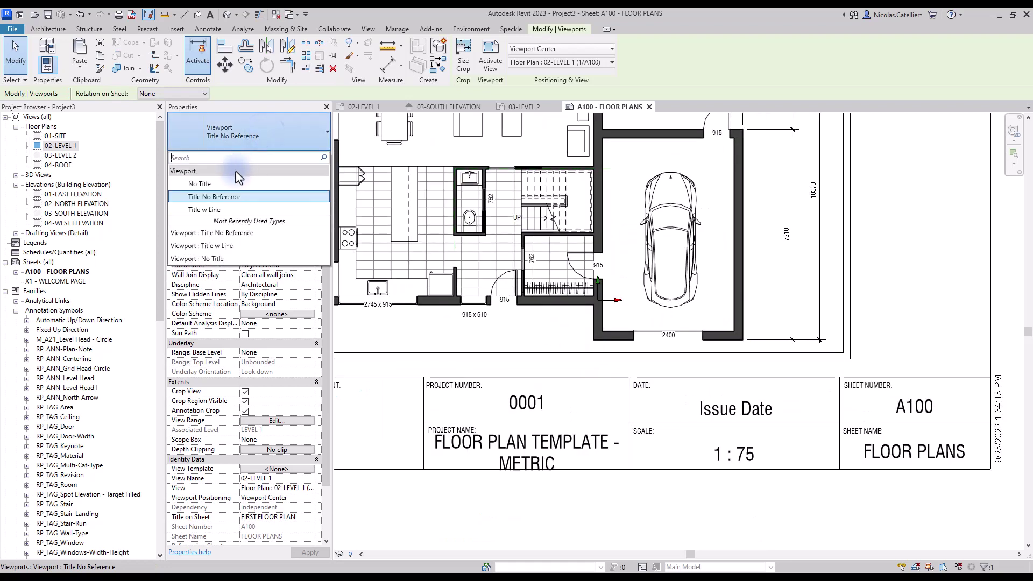
pyautogui.click(242, 182)
# - Change the project name in the sheet's title block to FLOOR PLAN
pyautogui.scroll(-1, 554, 459)
pyautogui.moveTo(554, 459); pyautogui.dragTo(614, 436, button='middle')
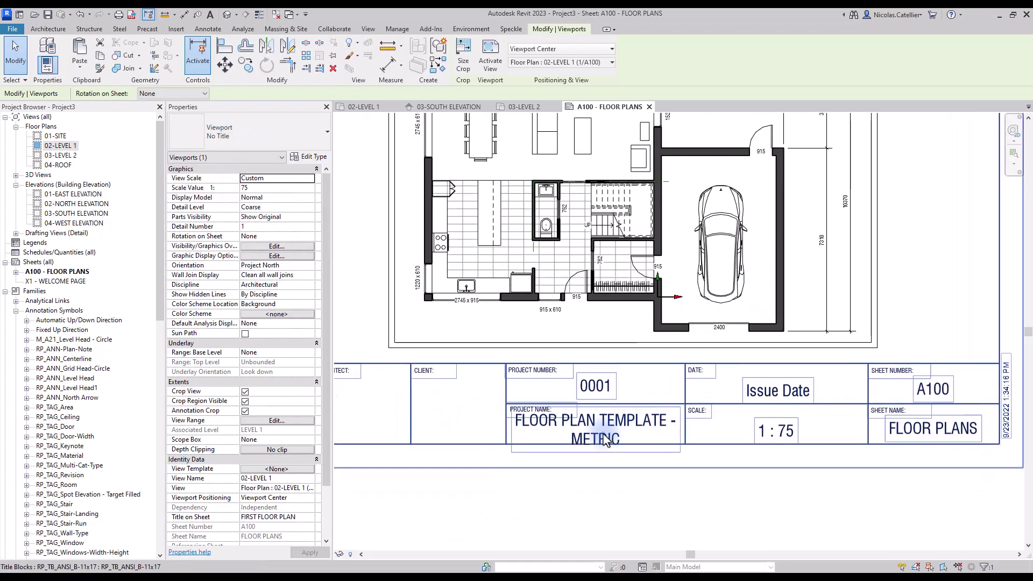
pyautogui.doubleClick(600, 429)
pyautogui.write('FLOOR PLAN')
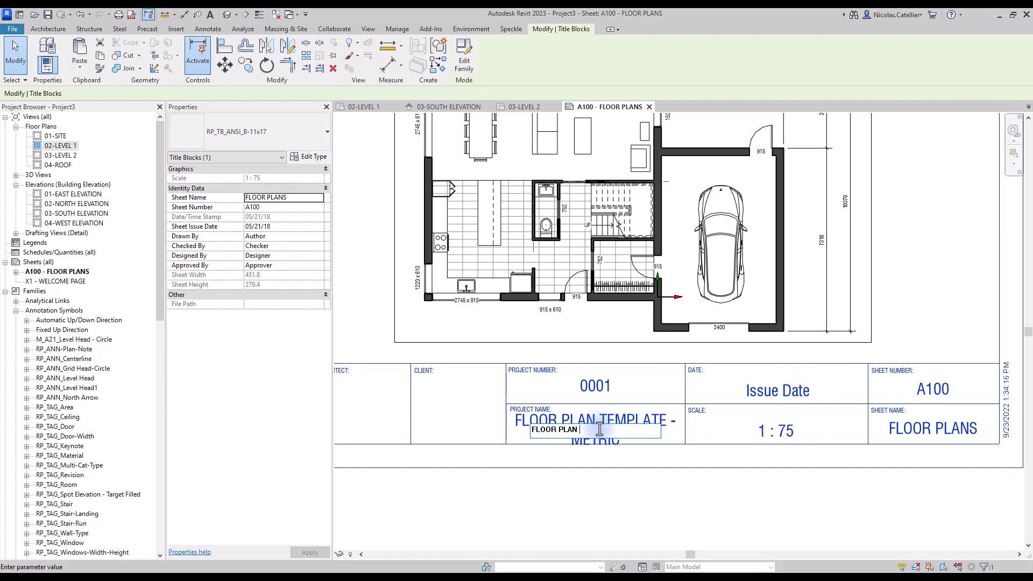
pyautogui.click(618, 474)
# - Set the issue date in the sheet's title block to 2022-09-23
pyautogui.moveTo(972, 425); pyautogui.dragTo(848, 413, button='middle')
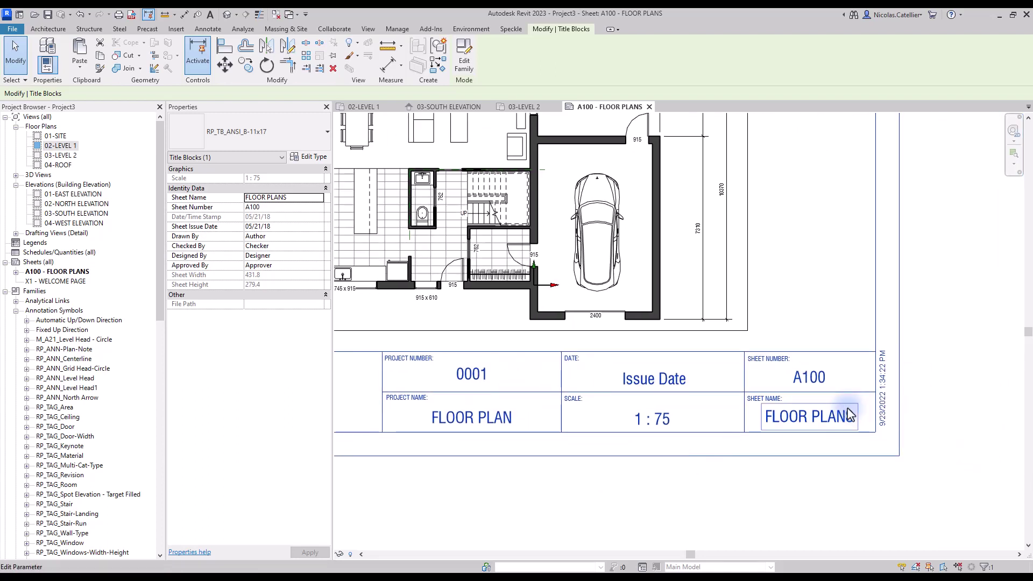
pyautogui.click(812, 415)
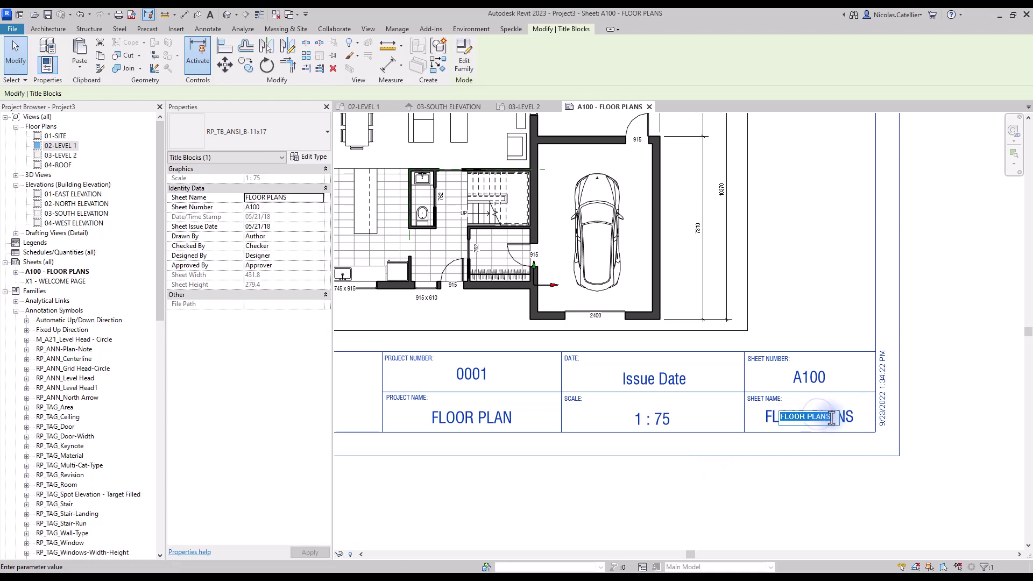
pyautogui.click(852, 498)
pyautogui.click(677, 379)
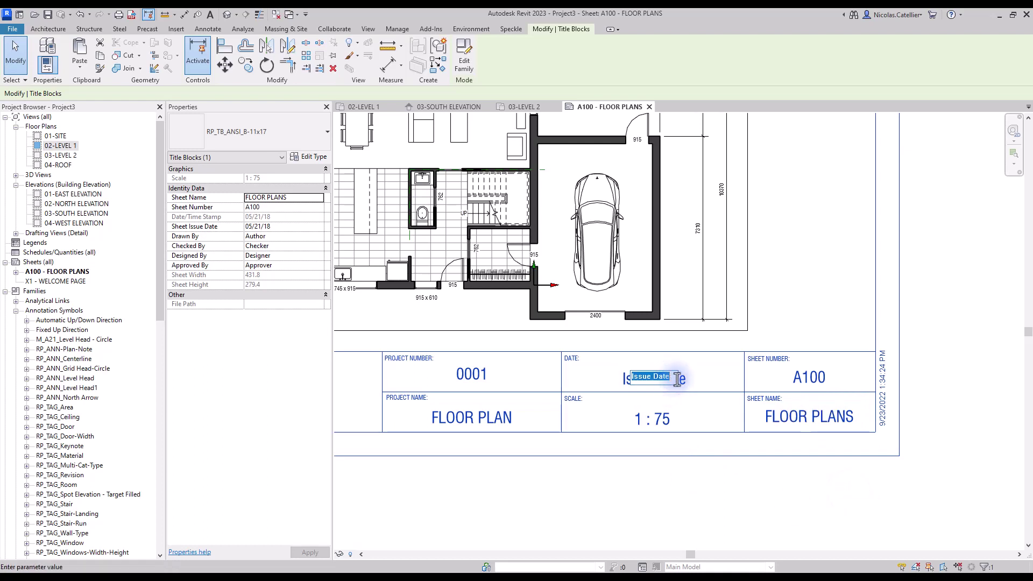
pyautogui.write('2022-')
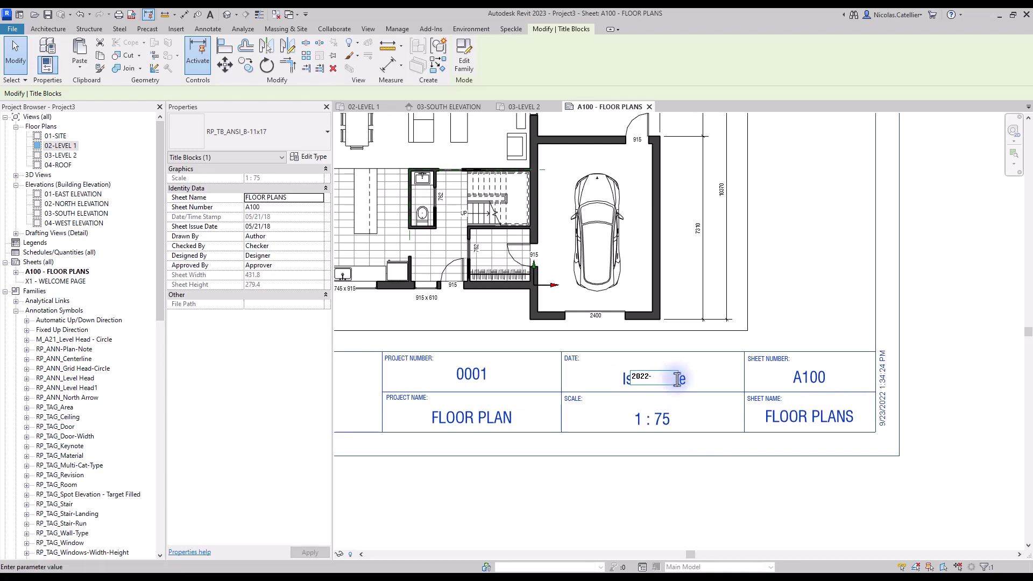
pyautogui.write('09-23')
pyautogui.press('Return')
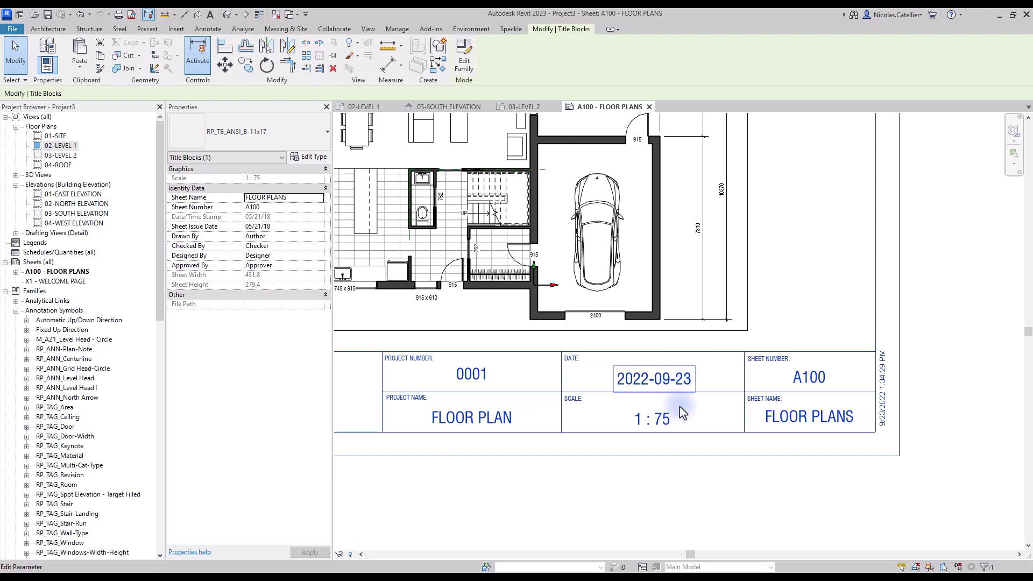
pyautogui.scroll(-4, 689, 430)
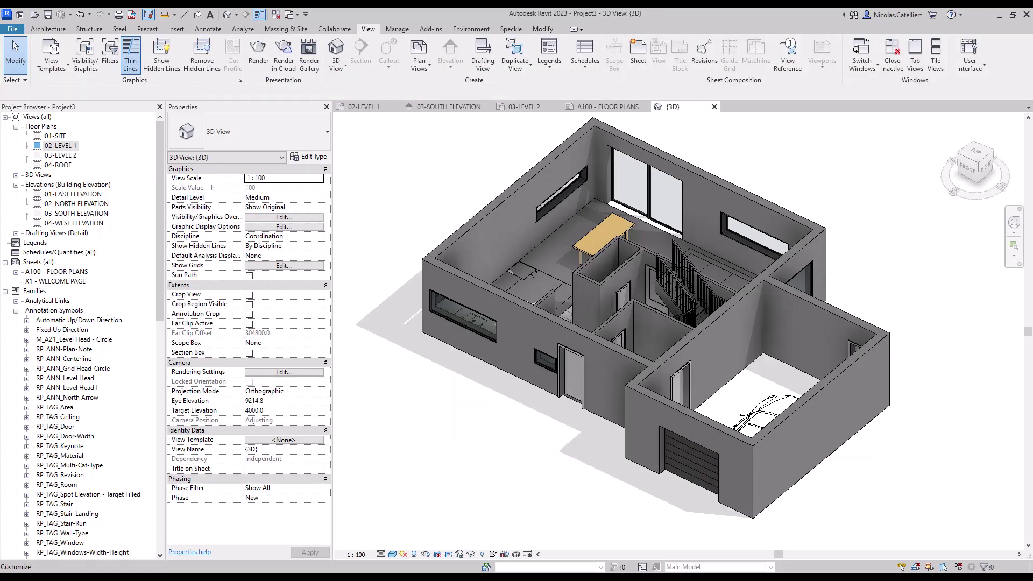